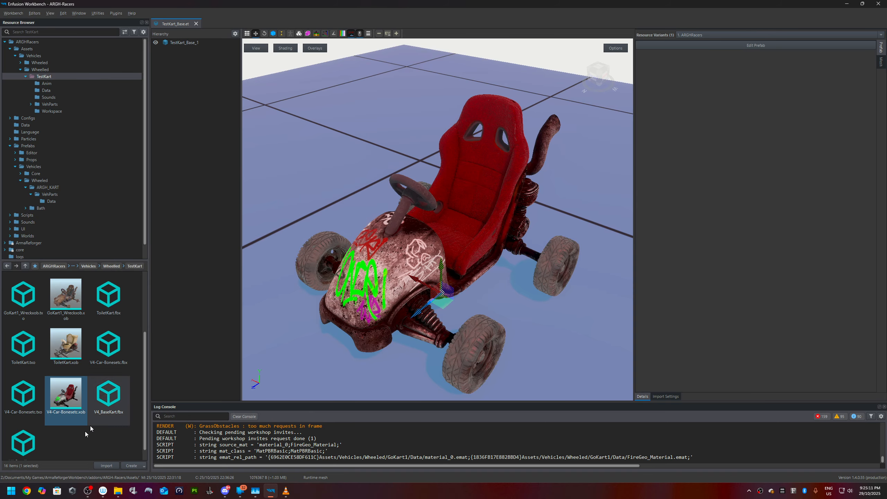
# Step: Send V4_BaseKart.fbx from the TestKart folder to Blender with the EBT plugin
pyautogui.click(109, 399)
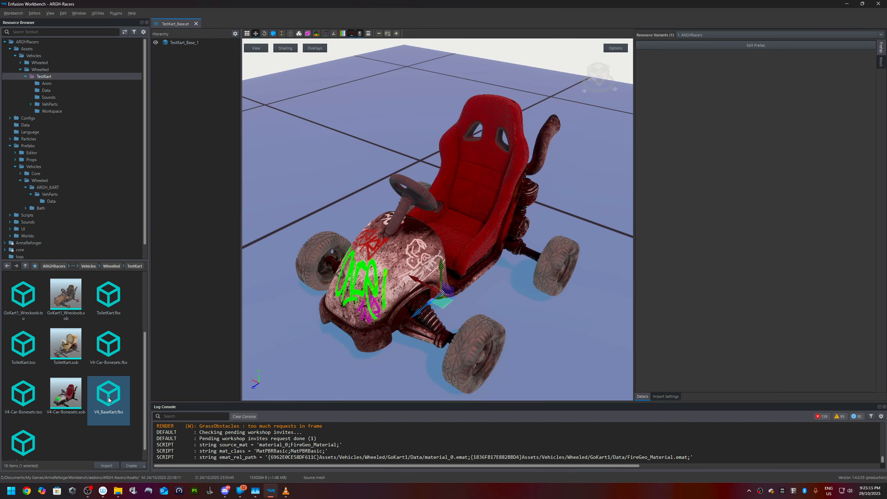
pyautogui.rightClick(108, 399)
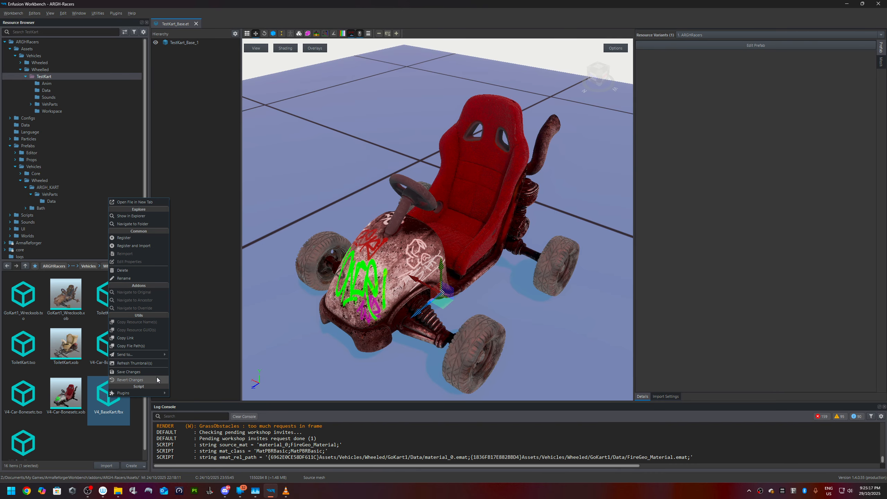
pyautogui.moveTo(157, 394)
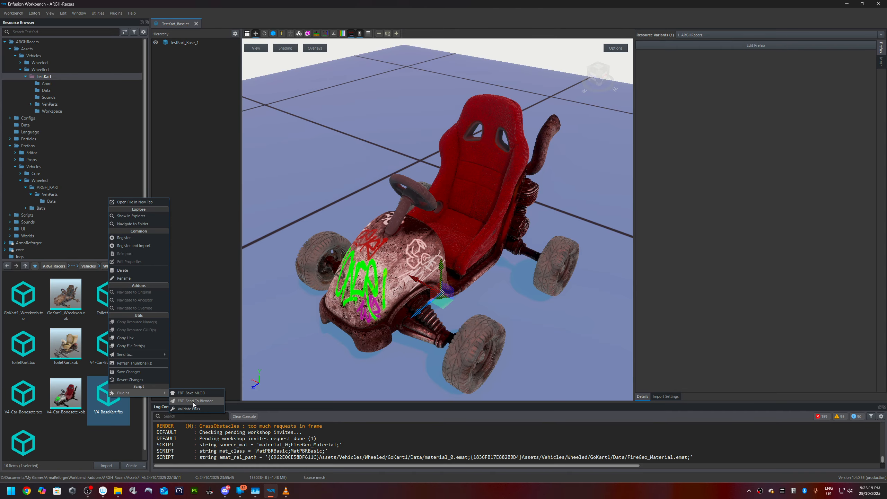
pyautogui.click(193, 403)
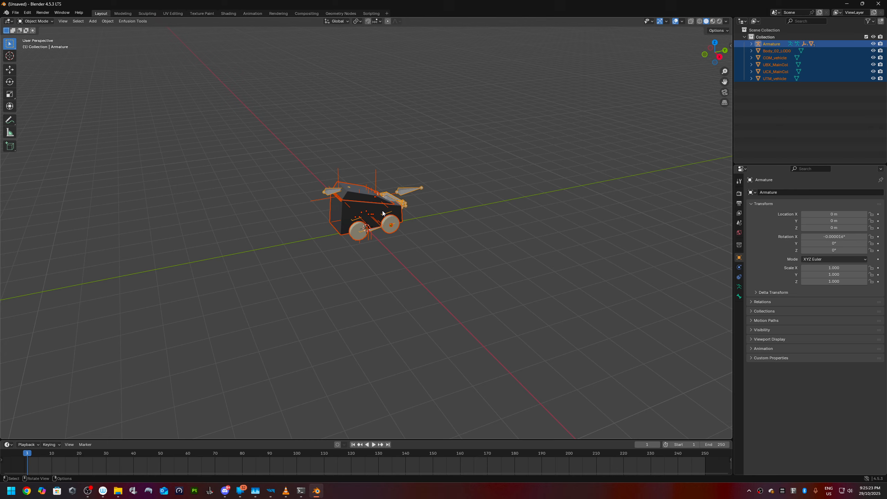
# Step: Deselect the imported objects and display the AR Vehicles add-on tools beside the 3D view
pyautogui.scroll(5, 382, 210)
pyautogui.moveTo(488, 269); pyautogui.dragTo(298, 317, button='middle')
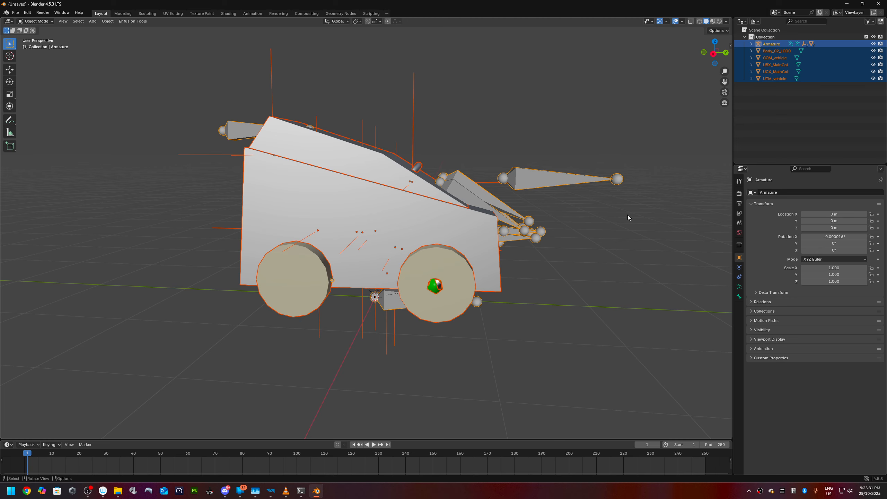
pyautogui.click(647, 271)
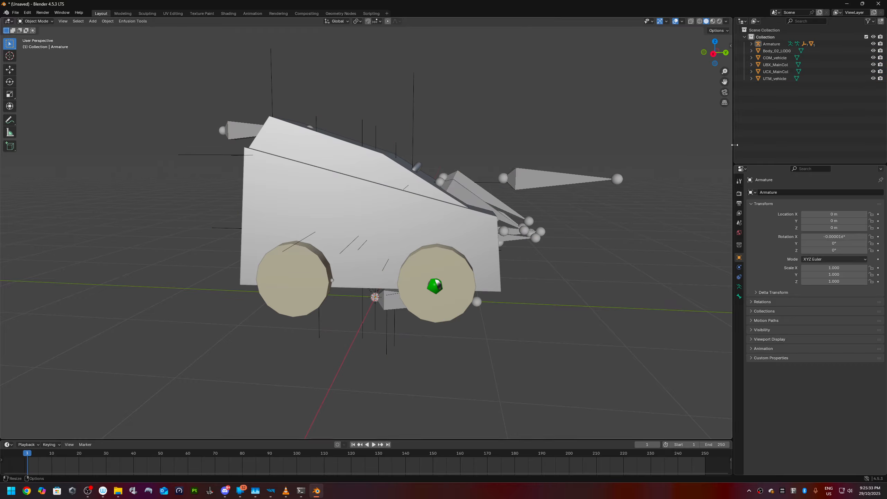
pyautogui.click(729, 45)
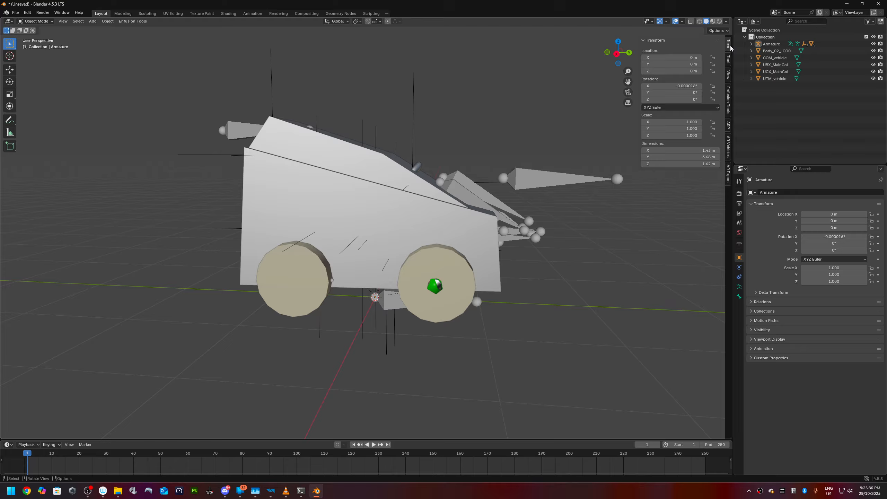
pyautogui.click(728, 100)
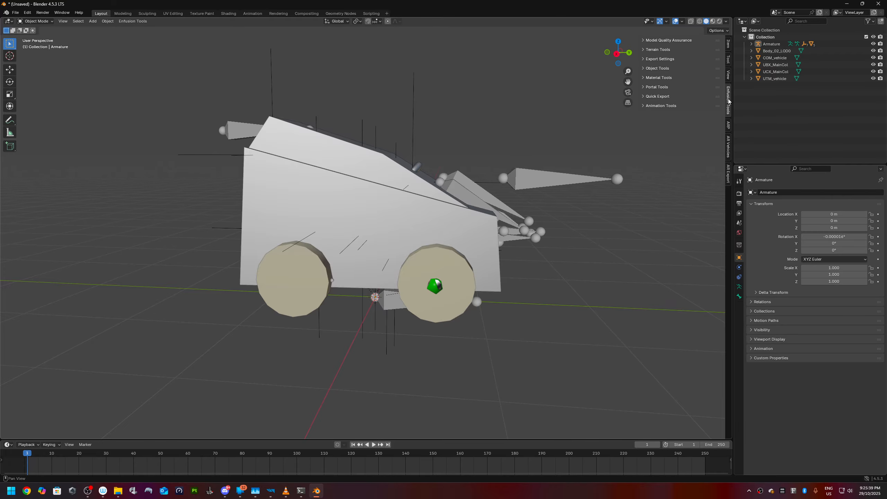
pyautogui.click(728, 150)
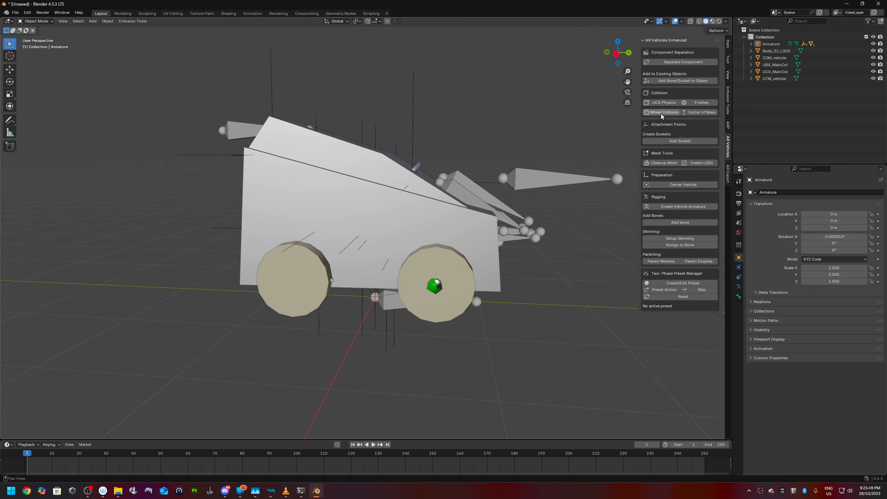
# Step: Hide the UBX_MainCol and UCX_MainCol collision meshes covering the kart
pyautogui.moveTo(572, 189); pyautogui.dragTo(467, 231, button='middle')
pyautogui.click(467, 232)
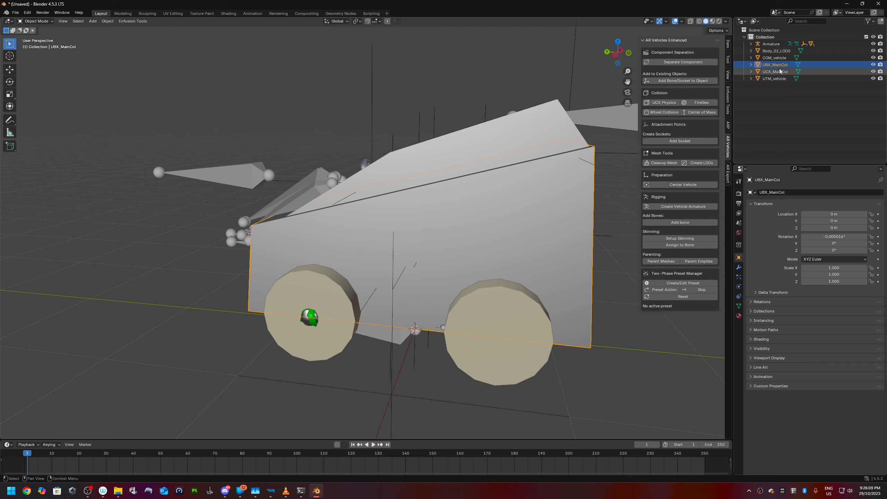
pyautogui.click(751, 65)
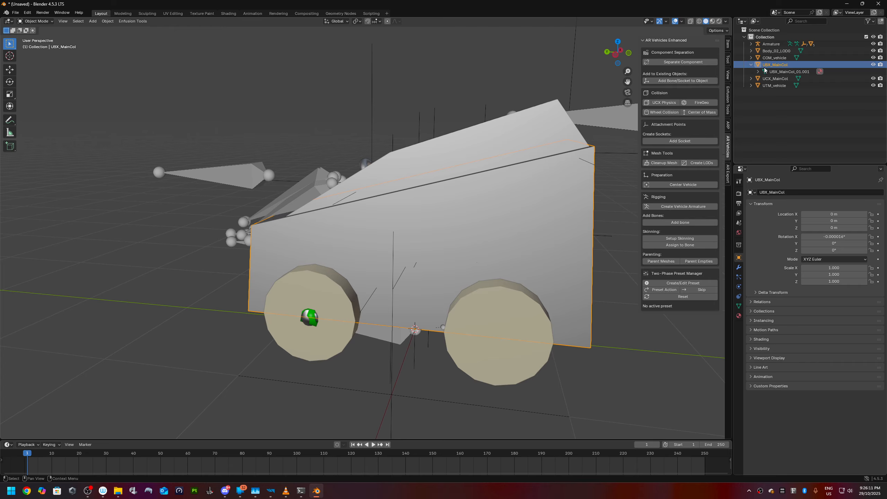
pyautogui.press('h')
pyautogui.click(474, 160)
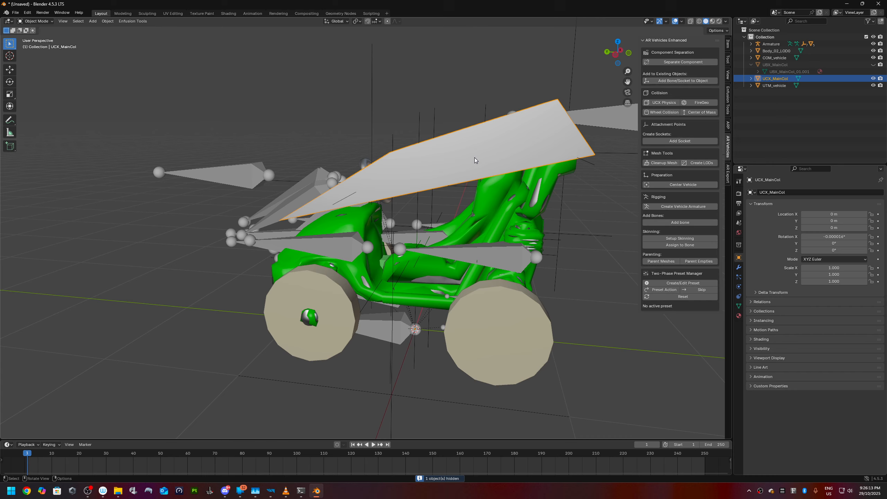
pyautogui.press('h')
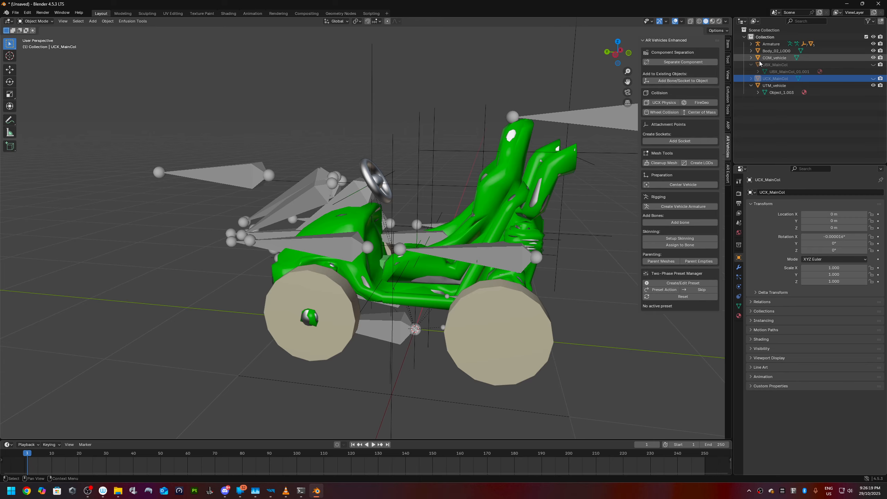
# Step: Look up the material assigned to the green UTM_vehicle mesh and hide that mesh
pyautogui.click(499, 193)
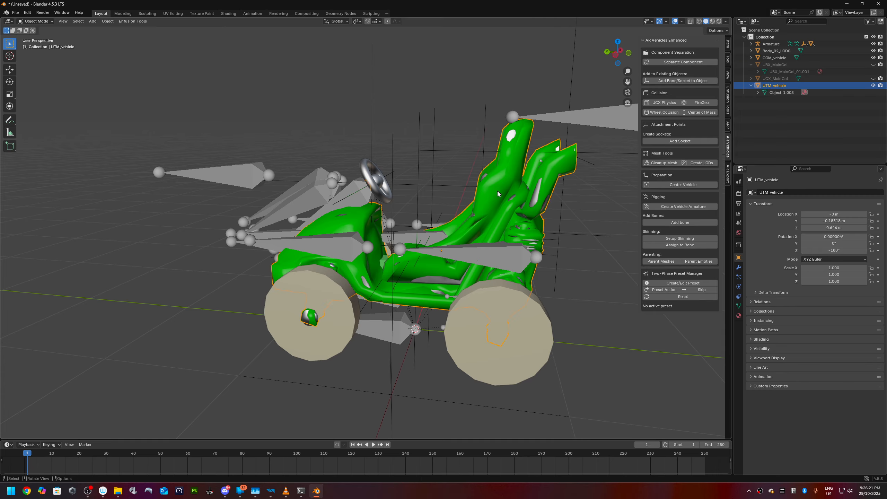
pyautogui.click(757, 93)
pyautogui.click(774, 100)
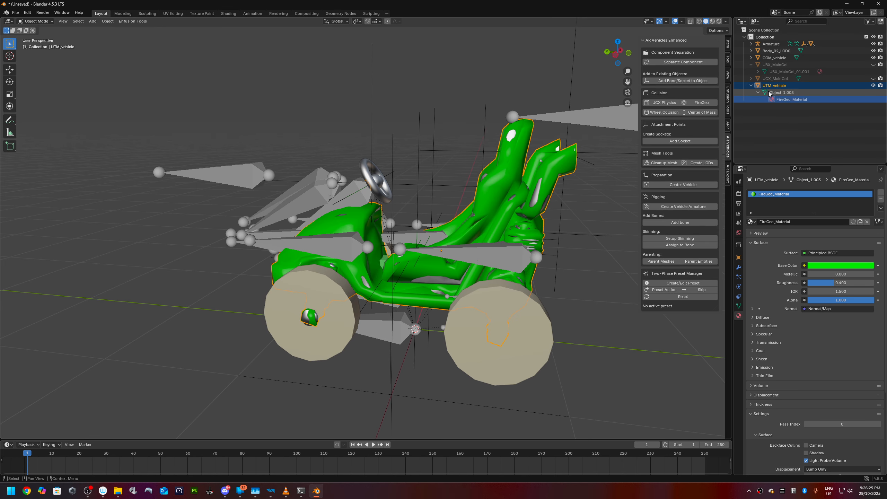
pyautogui.press('g')
pyautogui.press('Escape')
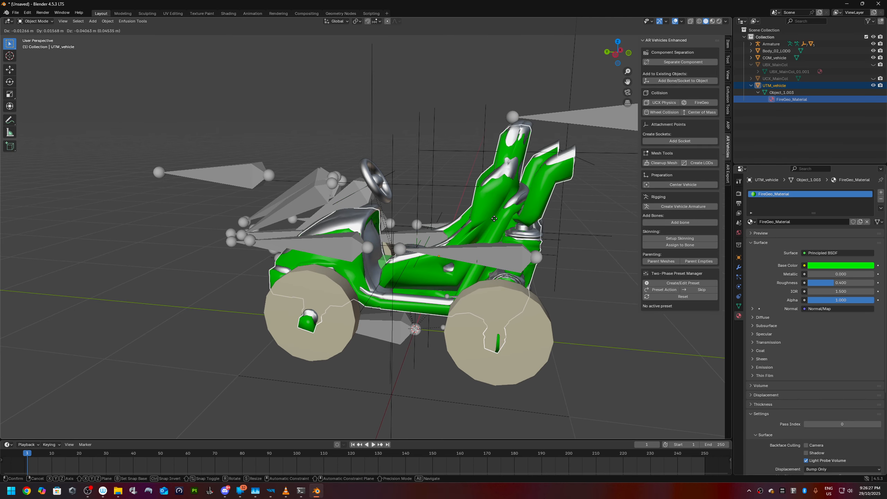
pyautogui.press('h')
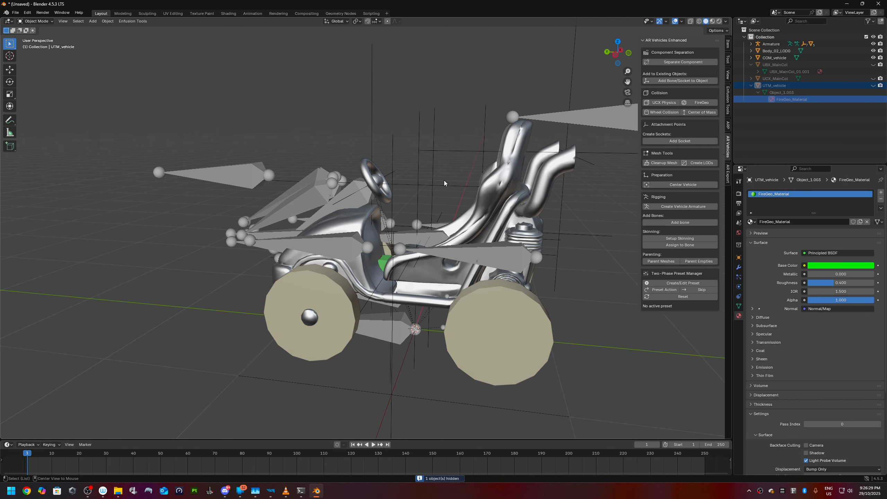
pyautogui.moveTo(446, 190); pyautogui.dragTo(296, 208, button='middle')
pyautogui.keyDown('alt'); pyautogui.moveTo(489, 228); pyautogui.dragTo(435, 233, button='middle'); pyautogui.keyUp('alt')
pyautogui.moveTo(445, 278); pyautogui.dragTo(425, 301, button='middle')
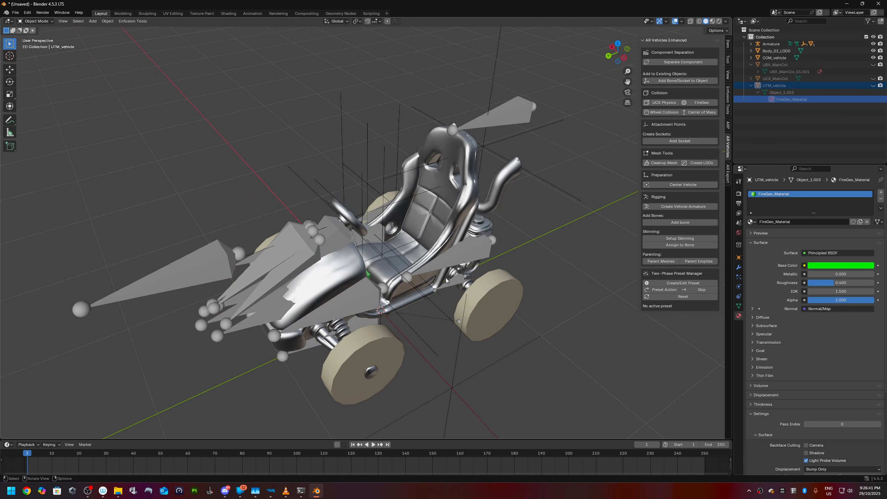
pyautogui.click(790, 146)
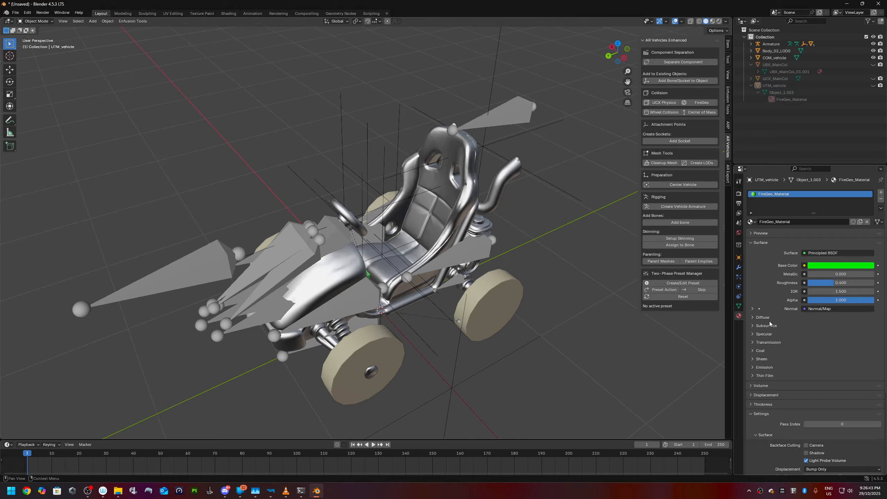
pyautogui.click(742, 269)
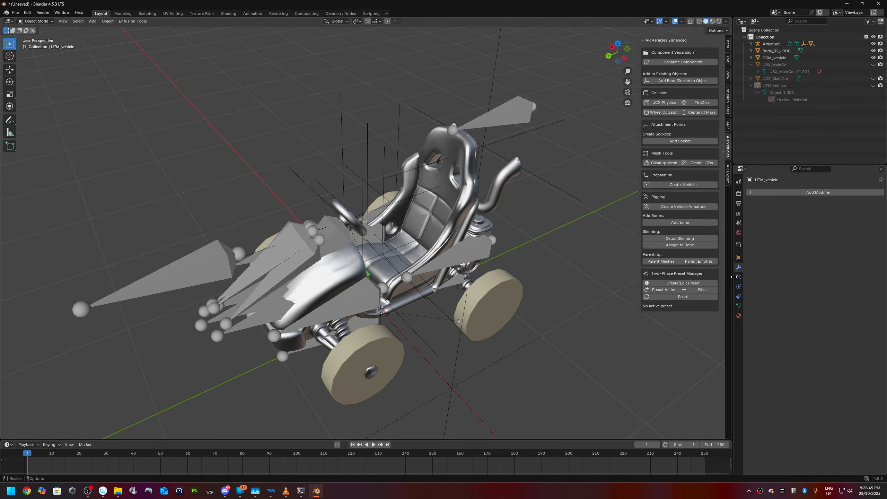
pyautogui.click(739, 277)
pyautogui.click(738, 287)
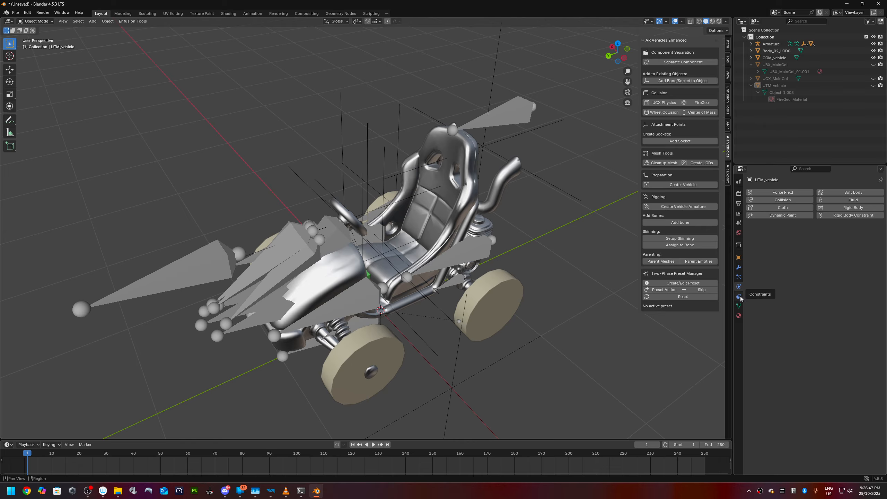
pyautogui.click(739, 296)
pyautogui.click(739, 306)
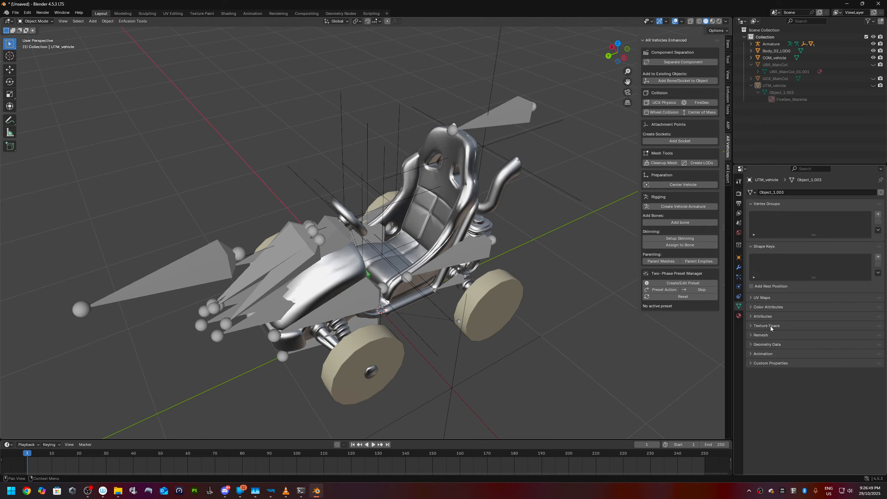
pyautogui.click(738, 268)
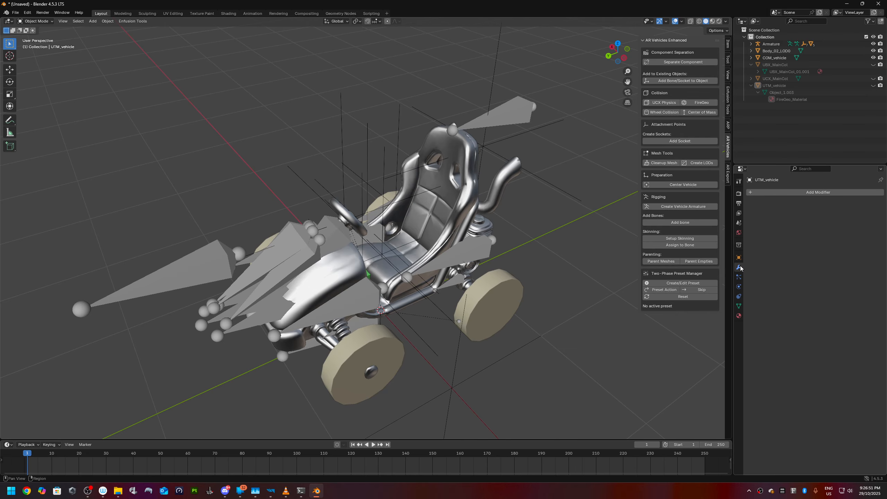
pyautogui.click(739, 245)
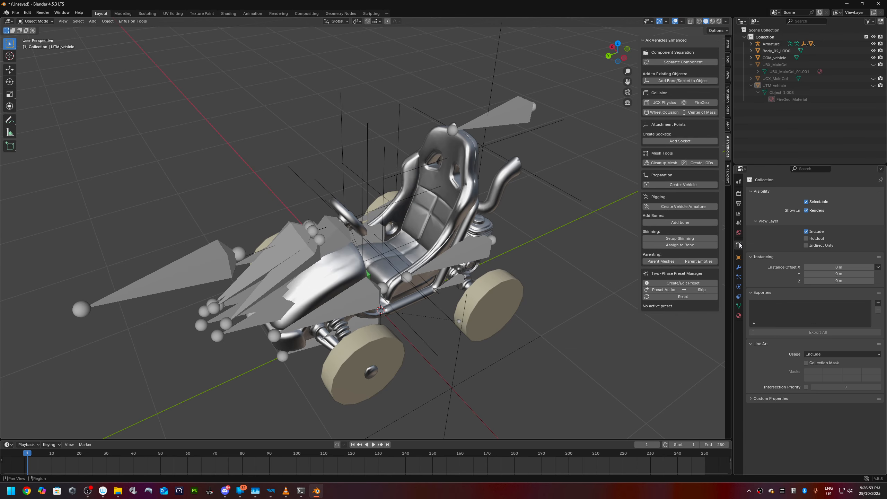
pyautogui.click(739, 234)
pyautogui.click(765, 287)
pyautogui.moveTo(525, 323); pyautogui.dragTo(559, 301, button='middle')
# Step: Set the armature's viewport display to Stick with bone names shown and In Front enabled, and deselect the armature
pyautogui.click(555, 136)
pyautogui.click(753, 289)
pyautogui.click(752, 289)
pyautogui.click(751, 289)
pyautogui.click(739, 268)
pyautogui.click(738, 258)
pyautogui.click(739, 287)
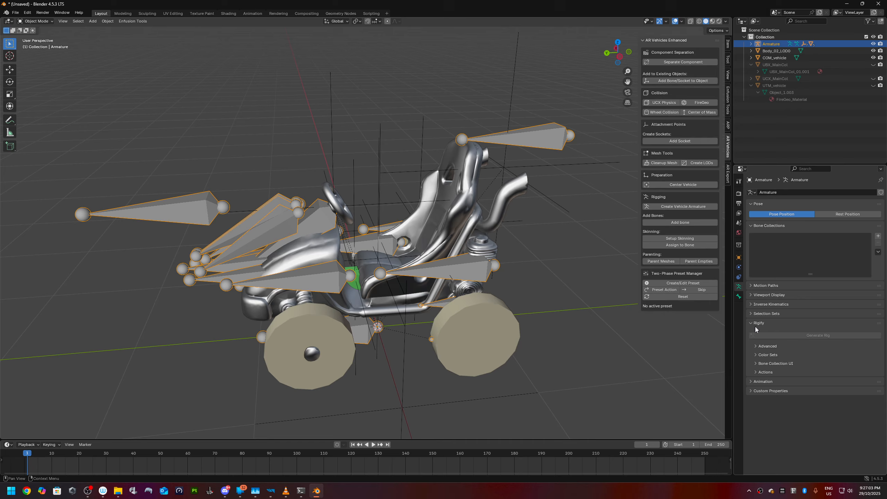
pyautogui.click(752, 296)
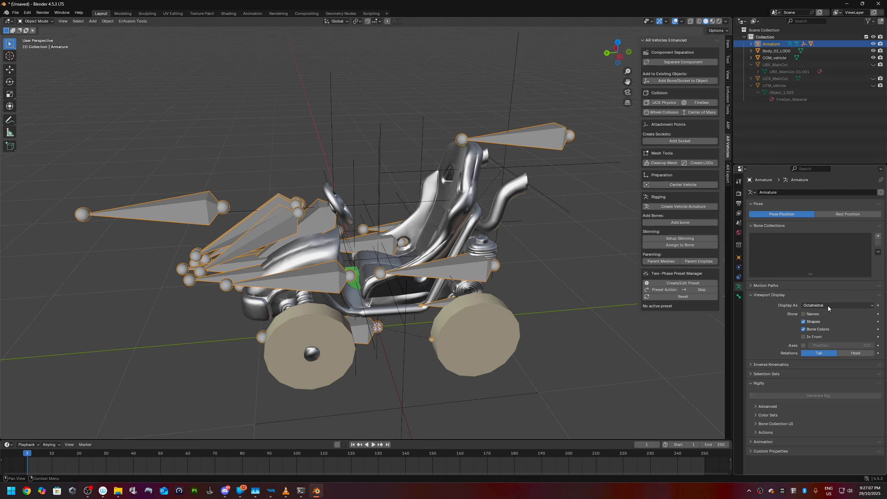
pyautogui.click(826, 306)
pyautogui.click(819, 322)
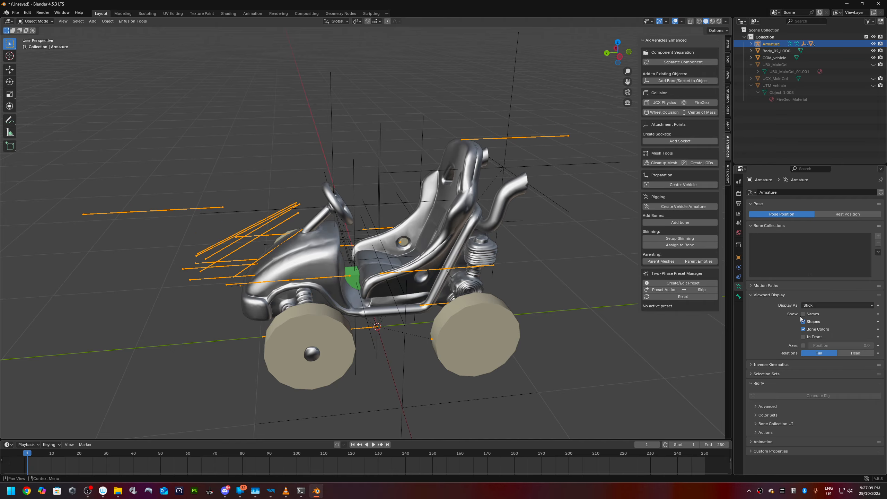
pyautogui.click(803, 314)
pyautogui.click(803, 337)
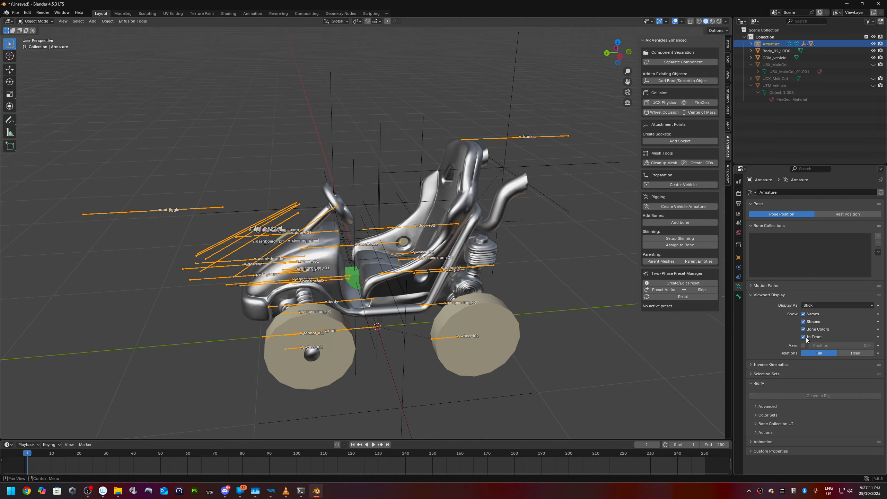
pyautogui.click(658, 369)
# Step: Examine the named bones' placement around the kart's body, wheels and steering wheel from both sides
pyautogui.moveTo(658, 368); pyautogui.dragTo(610, 348, button='middle')
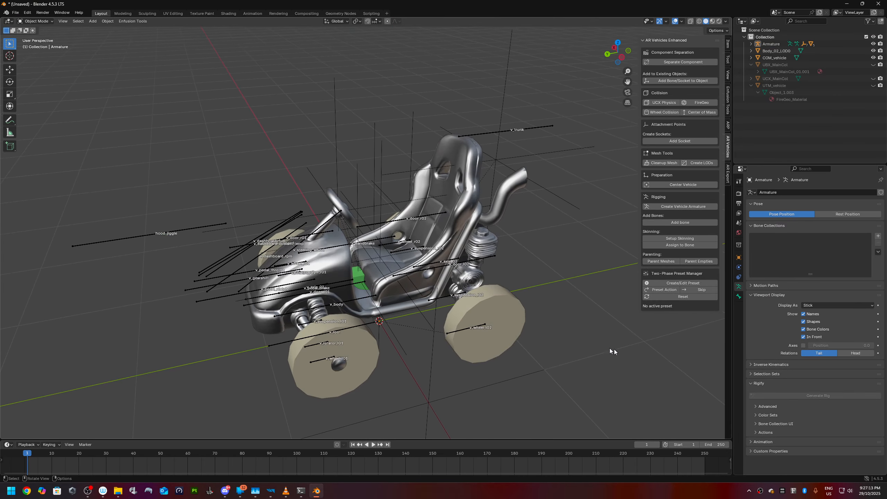
pyautogui.moveTo(534, 355); pyautogui.dragTo(471, 246, button='middle')
pyautogui.scroll(2, 413, 243)
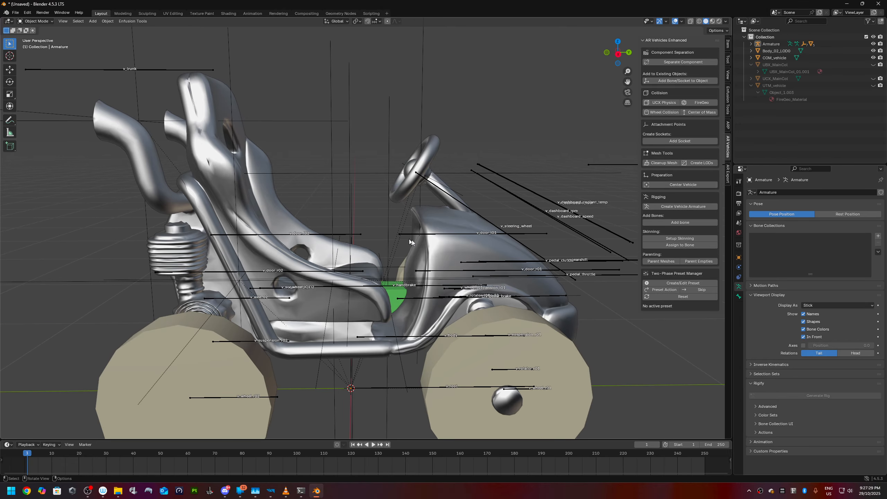
pyautogui.moveTo(411, 241); pyautogui.dragTo(385, 246, button='middle')
pyautogui.scroll(3, 464, 251)
pyautogui.keyDown('alt'); pyautogui.moveTo(463, 270); pyautogui.dragTo(448, 269, button='middle'); pyautogui.keyUp('alt')
pyautogui.keyDown('alt'); pyautogui.moveTo(395, 280); pyautogui.dragTo(436, 279, button='middle'); pyautogui.keyUp('alt')
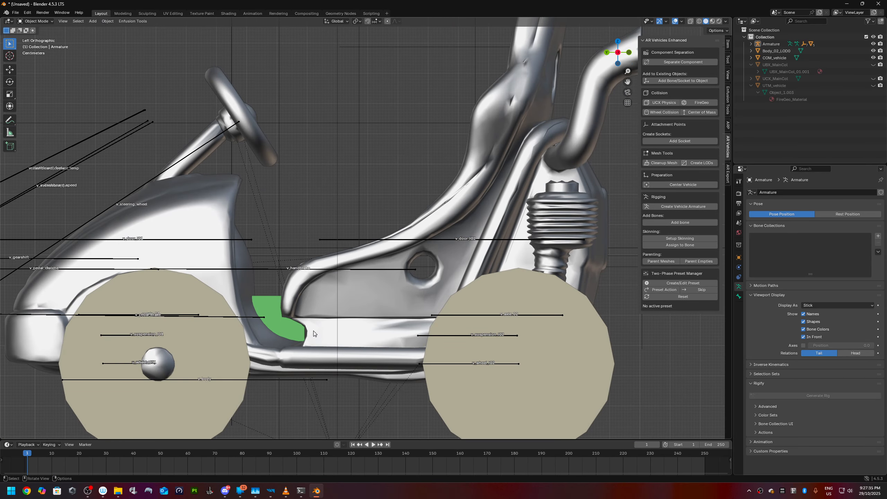
pyautogui.scroll(-1, 234, 340)
pyautogui.scroll(1, 234, 339)
pyautogui.moveTo(234, 340); pyautogui.dragTo(301, 339, button='middle')
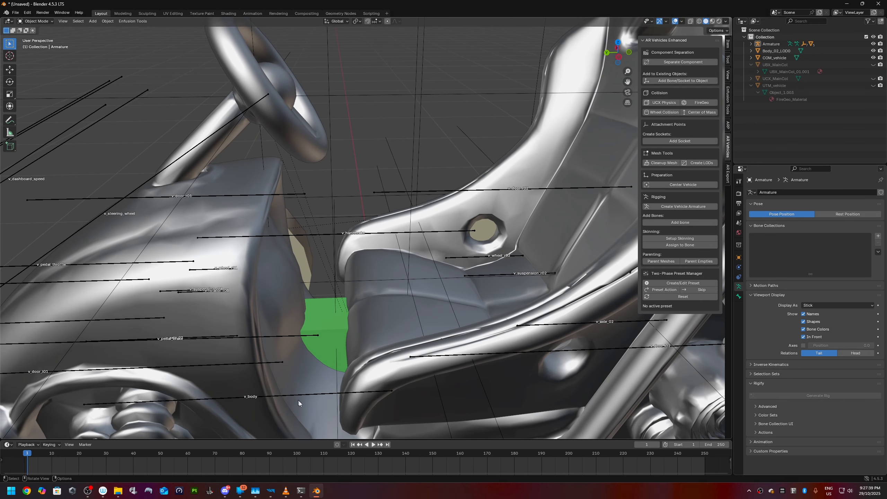
# Step: Enter Edit Mode on the armature, select the v_body bone and view it in orthographic projection
pyautogui.click(309, 394)
pyautogui.press('Tab')
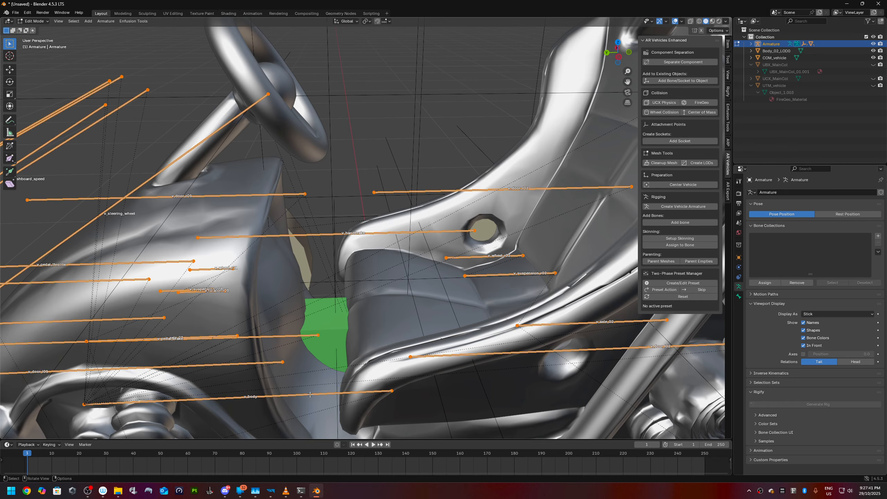
pyautogui.click(310, 394)
pyautogui.keyDown('alt'); pyautogui.moveTo(339, 396); pyautogui.dragTo(348, 357, button='middle'); pyautogui.keyUp('alt')
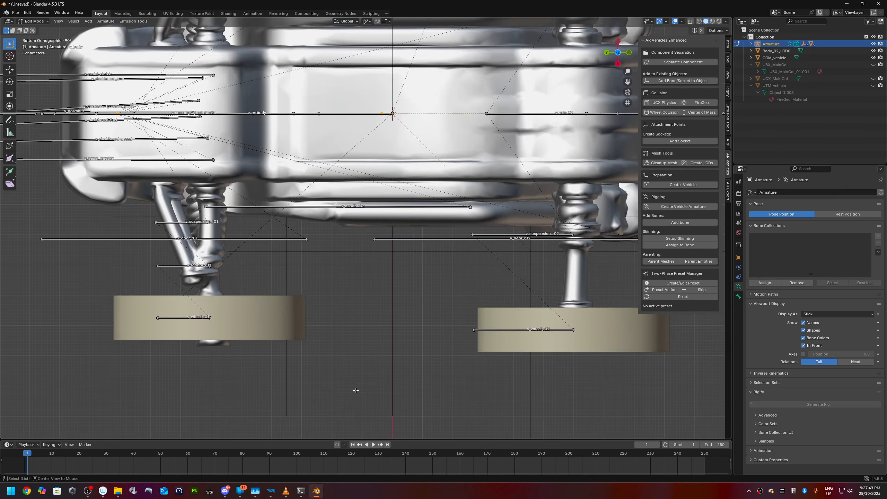
pyautogui.keyDown('alt'); pyautogui.moveTo(355, 390); pyautogui.dragTo(357, 353, button='middle'); pyautogui.keyUp('alt')
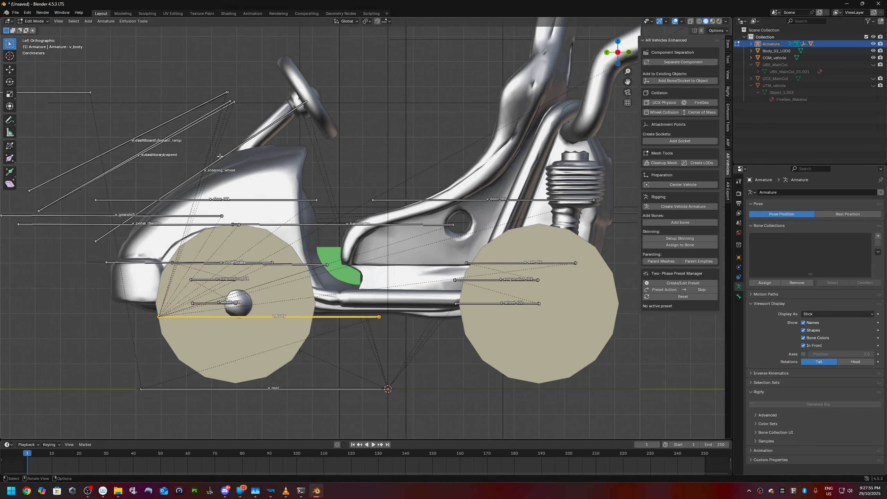
# Step: Try to move the v_body bone in the left orthographic view, freely and constrained to the Y and Z axes
pyautogui.moveTo(368, 323)
pyautogui.mouseDown(button='middle')
pyautogui.moveTo(388, 343)
pyautogui.moveTo(378, 333)
pyautogui.mouseUp(button='middle')
pyautogui.scroll(-4, 377, 333)
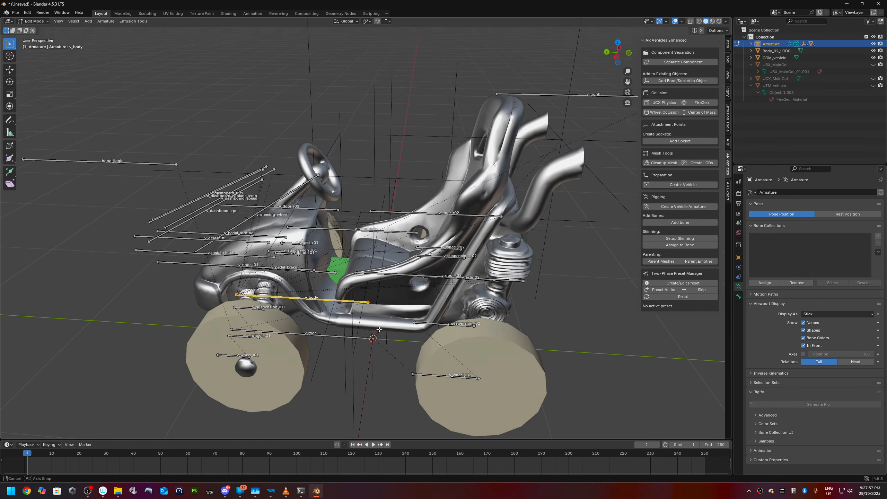
pyautogui.moveTo(403, 388); pyautogui.dragTo(399, 377, button='middle')
pyautogui.moveTo(372, 327)
pyautogui.mouseDown(button='middle')
pyautogui.moveTo(327, 312)
pyautogui.moveTo(468, 302)
pyautogui.moveTo(366, 316)
pyautogui.mouseUp(button='middle')
pyautogui.scroll(2, 323, 180)
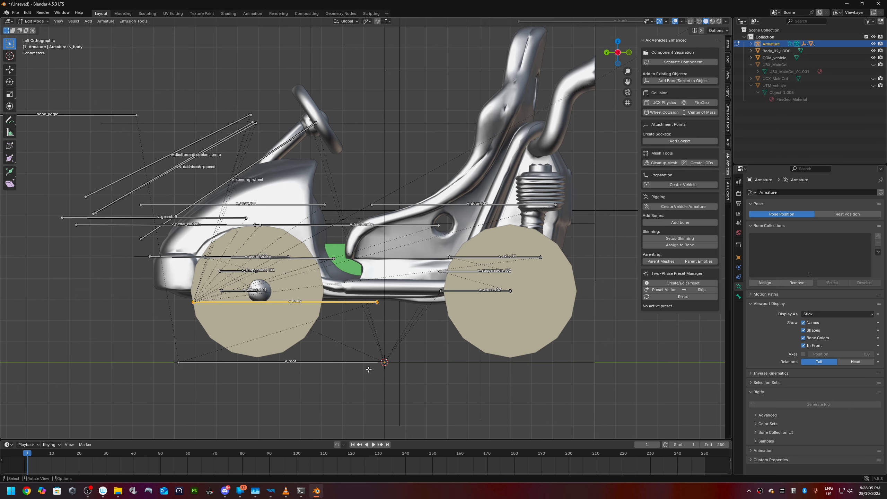
pyautogui.click(360, 342)
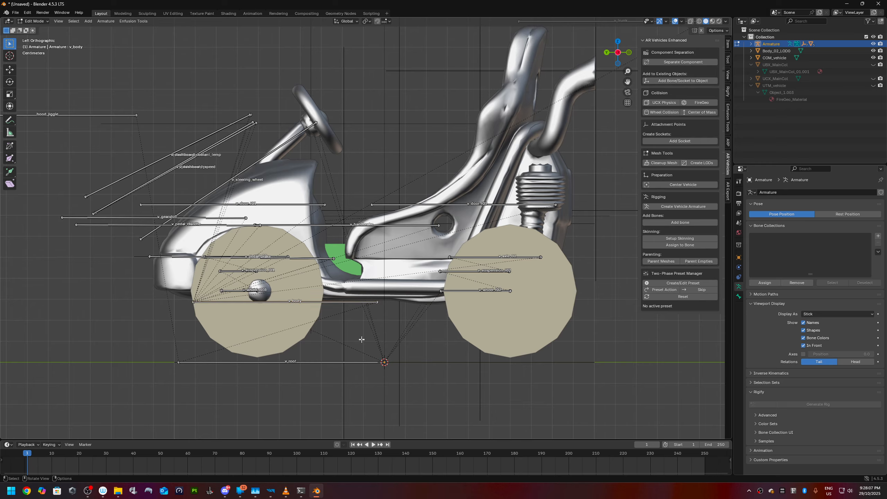
pyautogui.click(359, 303)
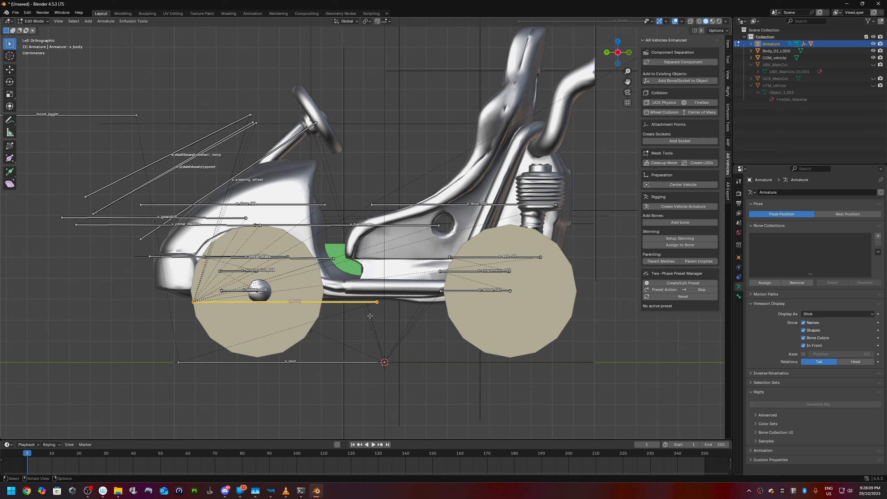
pyautogui.press('g')
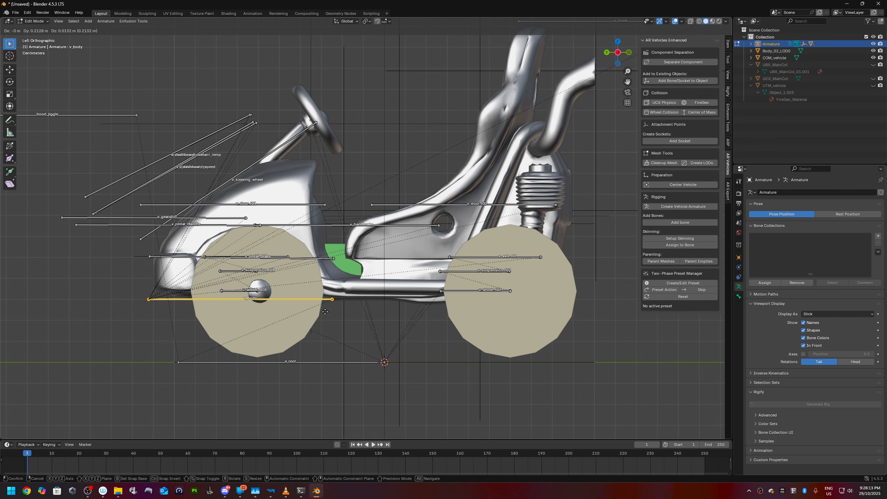
pyautogui.press('y')
pyautogui.press('z')
pyautogui.press('y')
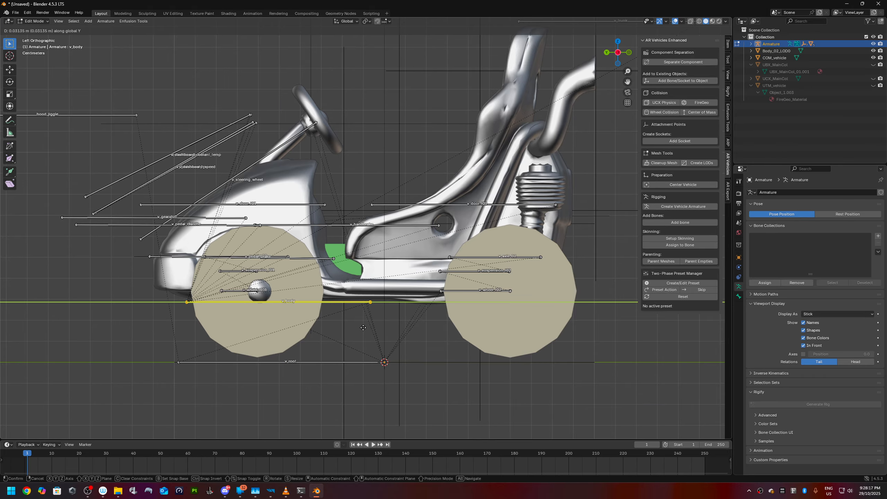
pyautogui.click(238, 331)
# Step: Start saving the Blender file and create a folder named FBX RIGGED inside the ToiletKart folder
pyautogui.moveTo(238, 331); pyautogui.dragTo(309, 241, button='middle')
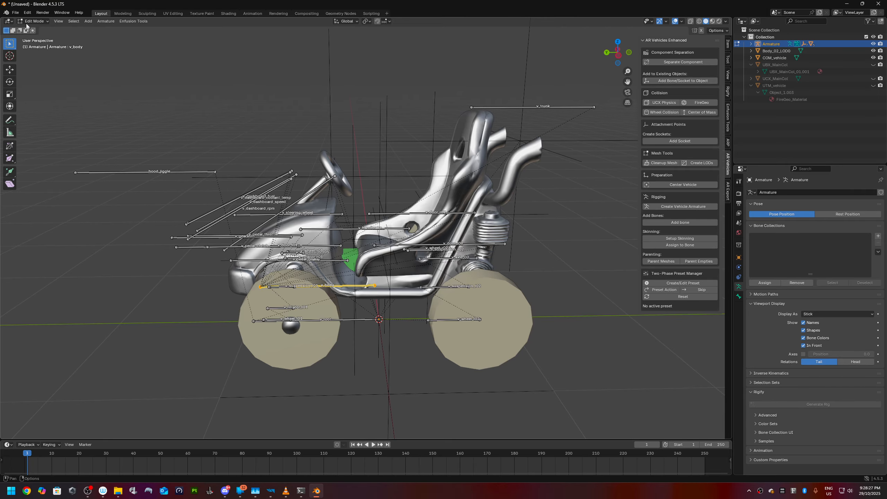
pyautogui.click(15, 12)
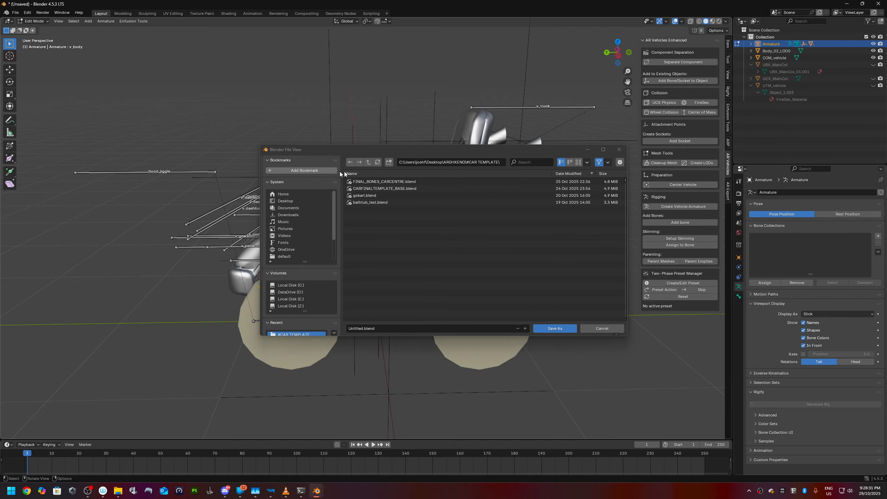
pyautogui.click(370, 163)
pyautogui.click(363, 182)
pyautogui.click(363, 189)
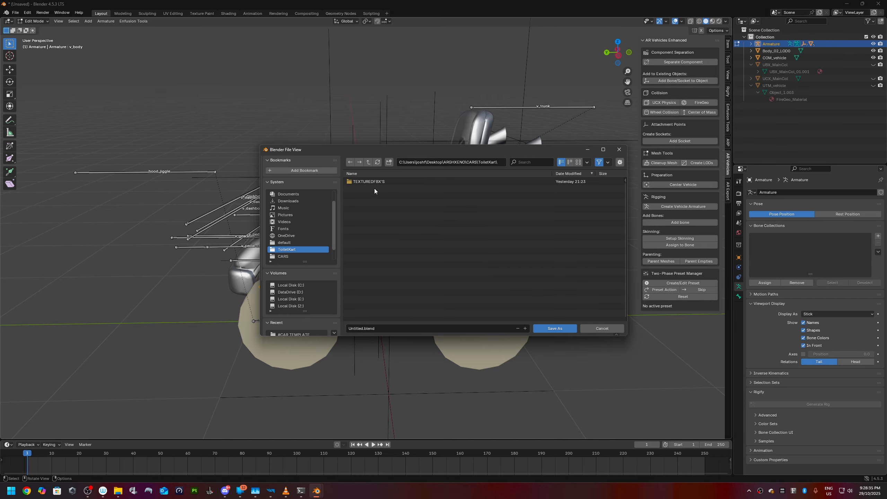
pyautogui.click(373, 189)
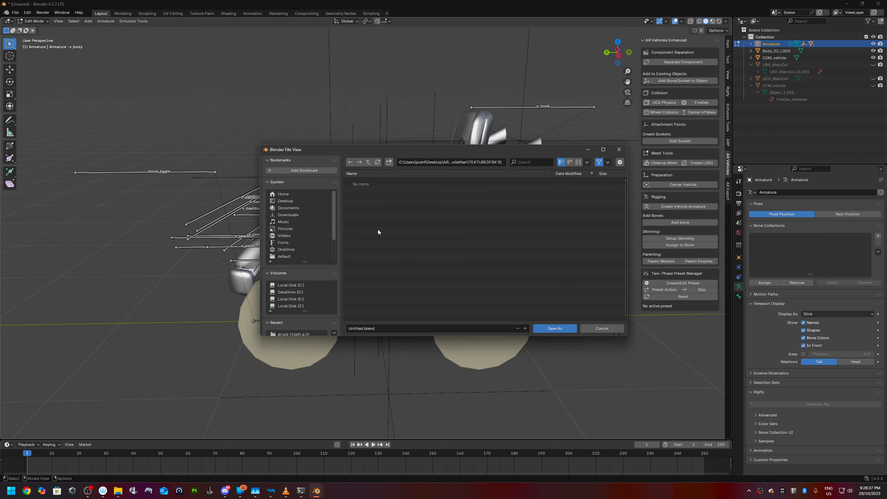
pyautogui.click(368, 162)
pyautogui.rightClick(390, 259)
pyautogui.click(389, 162)
pyautogui.write('FBX RIGGED')
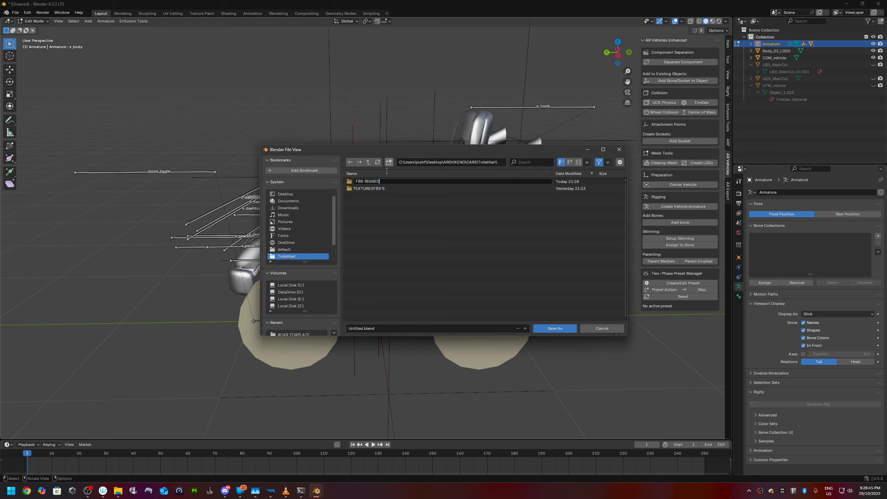
pyautogui.press('Return')
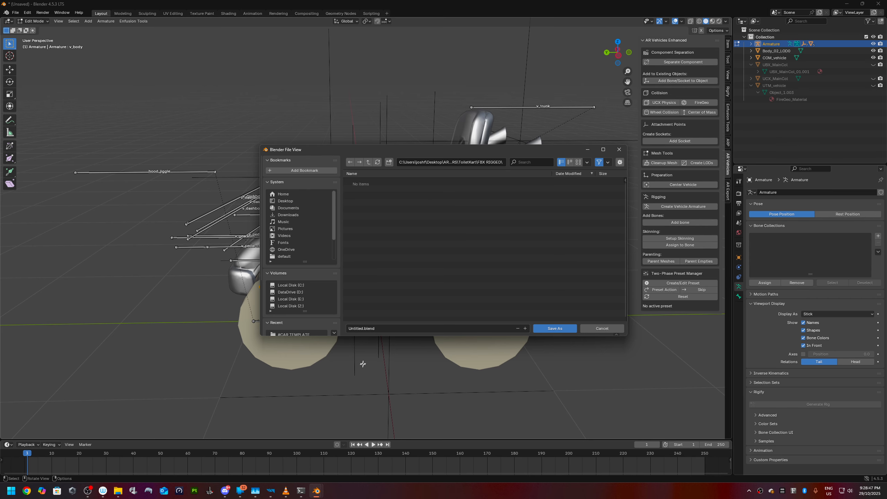
# Step: Save the file as SampleCarARGH-Rigged in the FBX RIGGED folder
pyautogui.click(381, 328)
pyautogui.write('SampleCarARGH-Rigged')
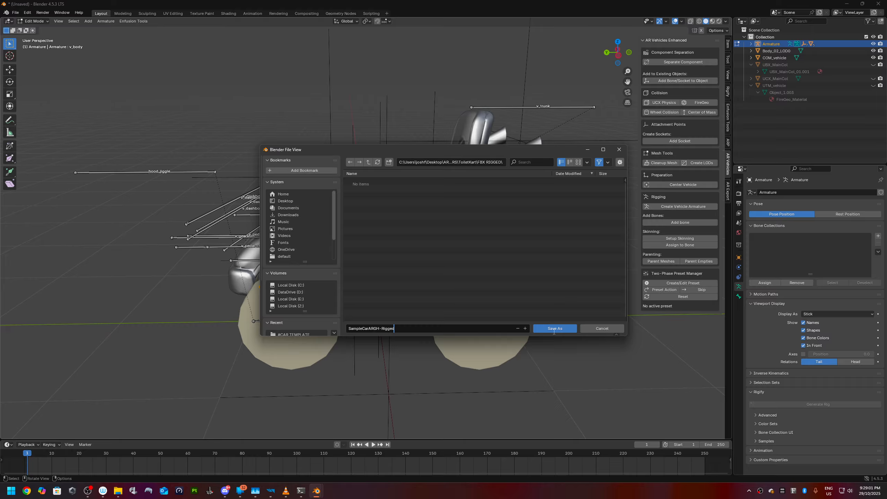
pyautogui.click(553, 331)
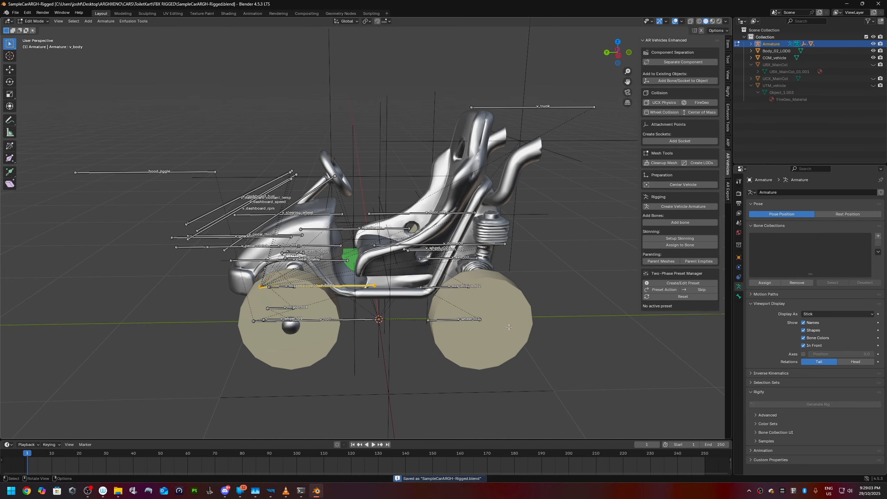
# Step: View the armature from the opposite sides, deselect its bones and return to Object Mode
pyautogui.press('KP_1')
pyautogui.press('KP_3')
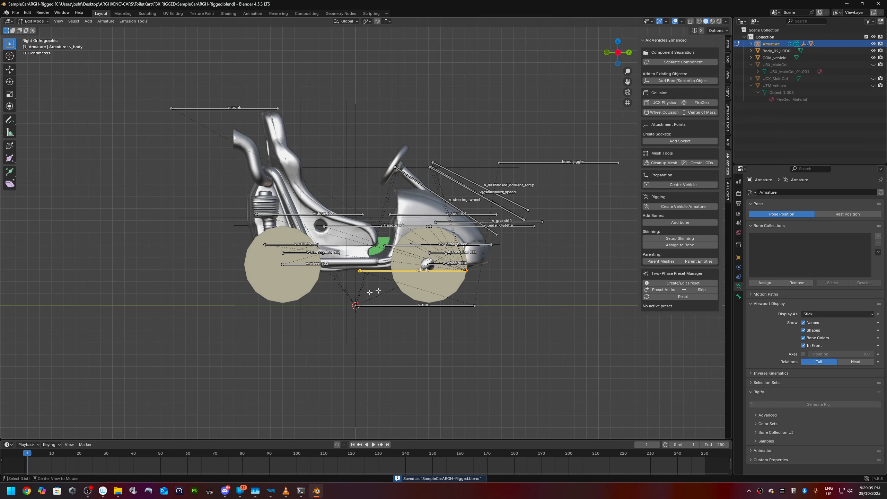
pyautogui.press('KP_1')
pyautogui.press('ctrl+KP_3')
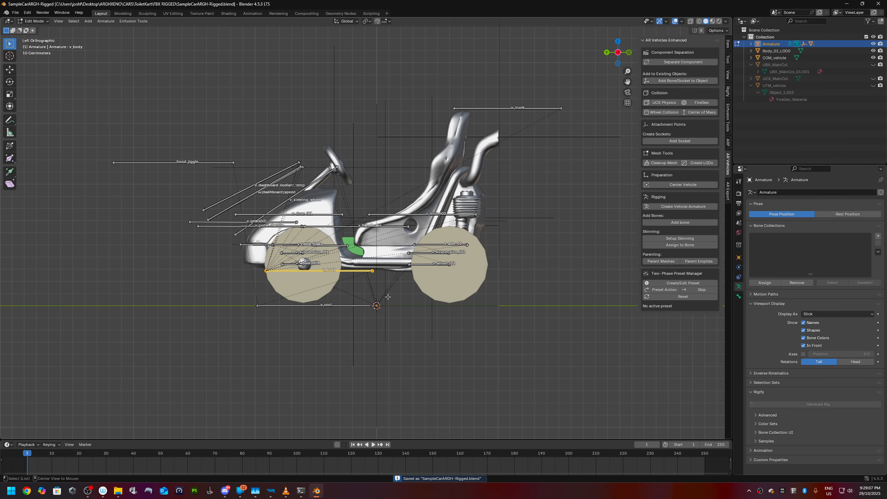
pyautogui.keyDown('alt'); pyautogui.scroll(-1, 388, 297); pyautogui.keyUp('alt')
pyautogui.moveTo(388, 296); pyautogui.dragTo(402, 307, button='middle')
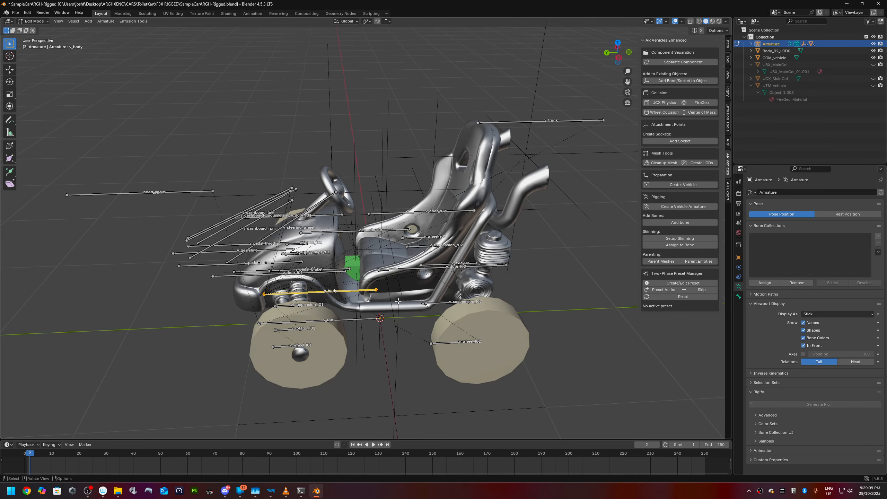
pyautogui.hotkey('alt', 'a')
pyautogui.press('Tab')
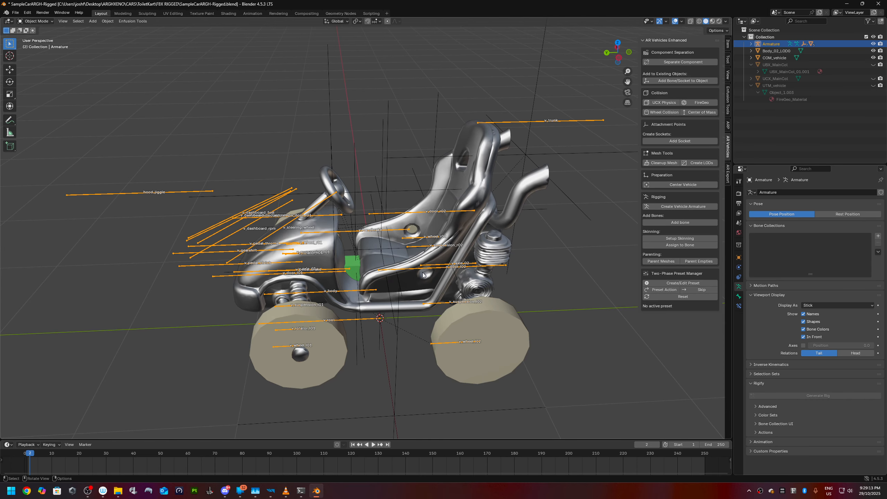
# Step: Delete the kart body mesh Body_02_LOD0 from the scene
pyautogui.click(421, 283)
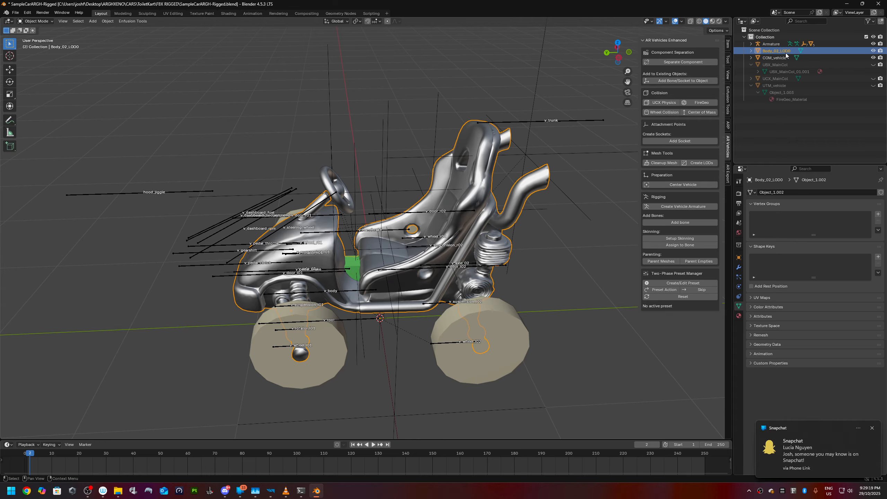
pyautogui.click(752, 50)
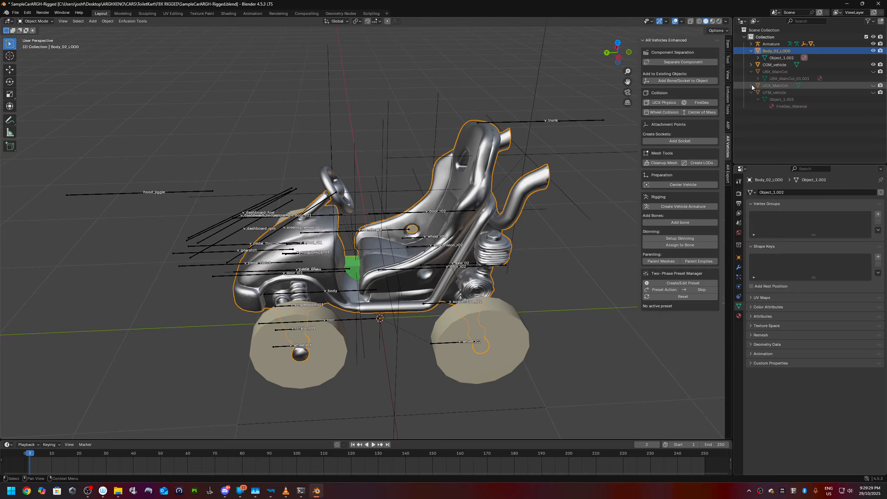
pyautogui.scroll(-10, 383, 239)
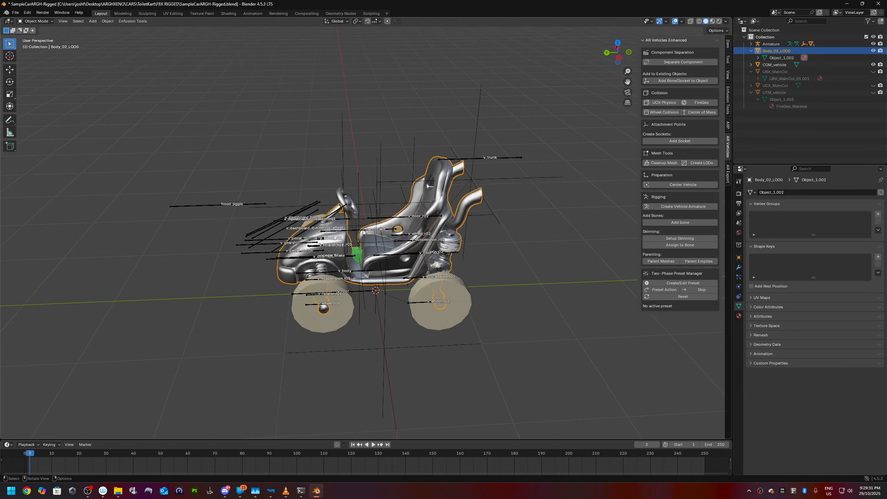
pyautogui.scroll(4, 383, 239)
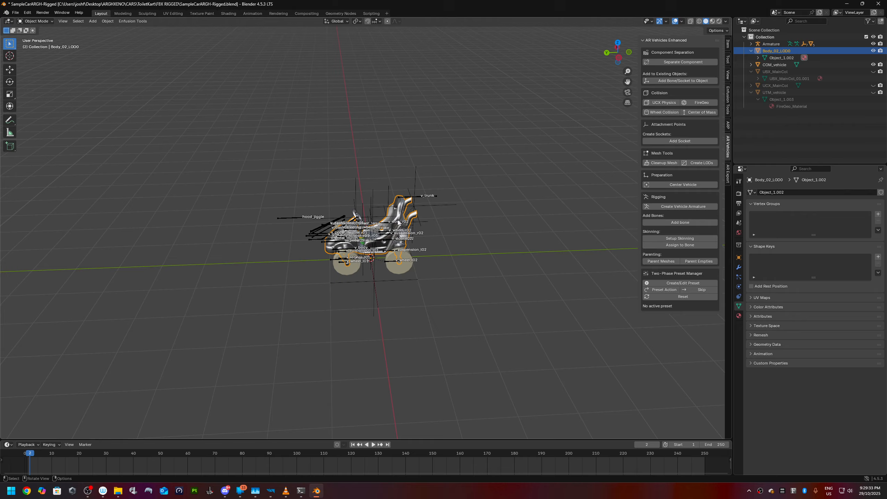
pyautogui.scroll(2, 398, 222)
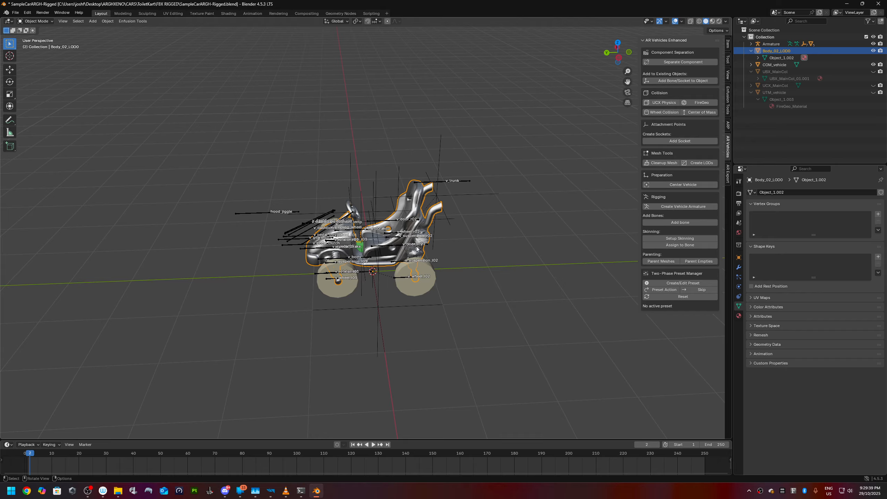
pyautogui.press('x')
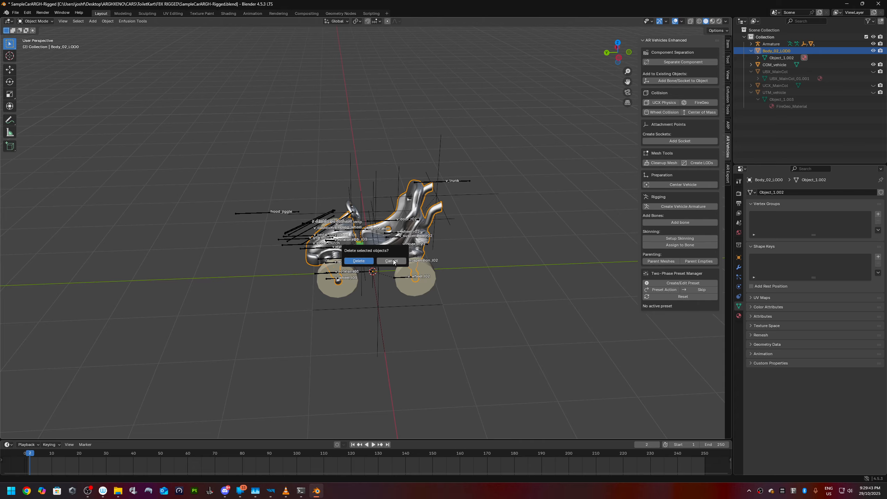
pyautogui.click(358, 261)
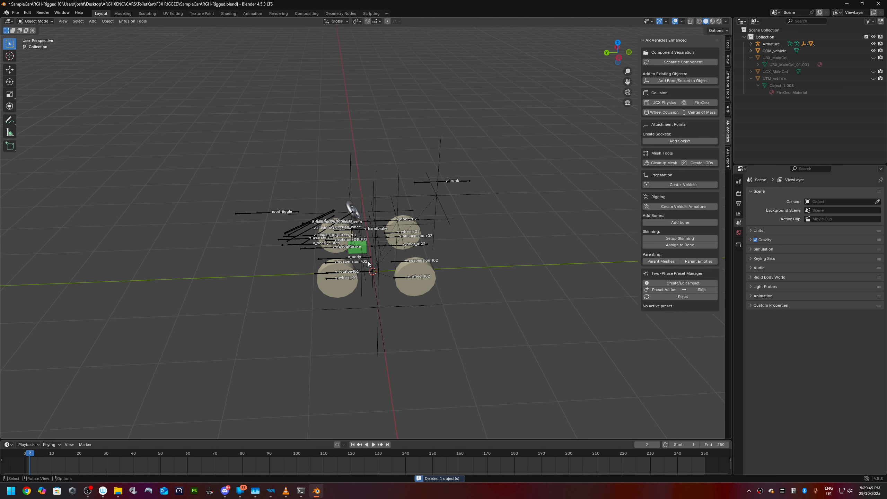
# Step: Select the steering wheel mesh among the remaining parts and hide it
pyautogui.moveTo(368, 263); pyautogui.dragTo(340, 196, button='middle')
pyautogui.scroll(2, 350, 169)
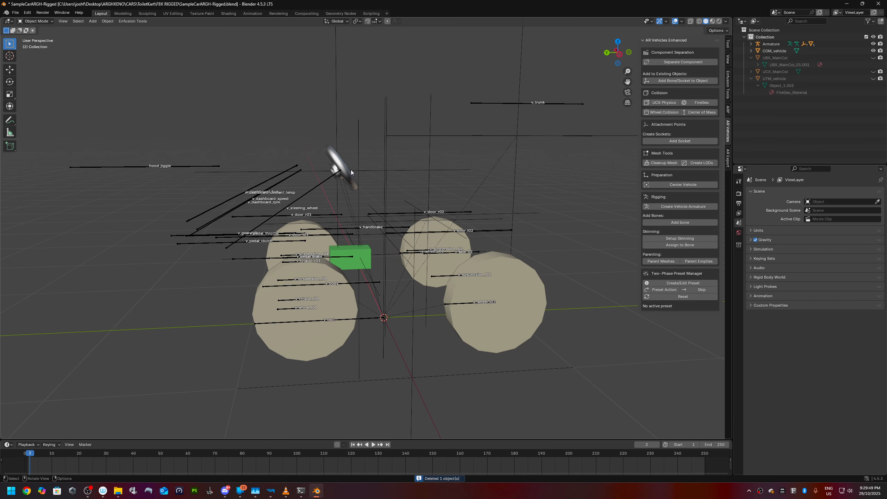
pyautogui.moveTo(409, 189); pyautogui.dragTo(336, 200, button='middle')
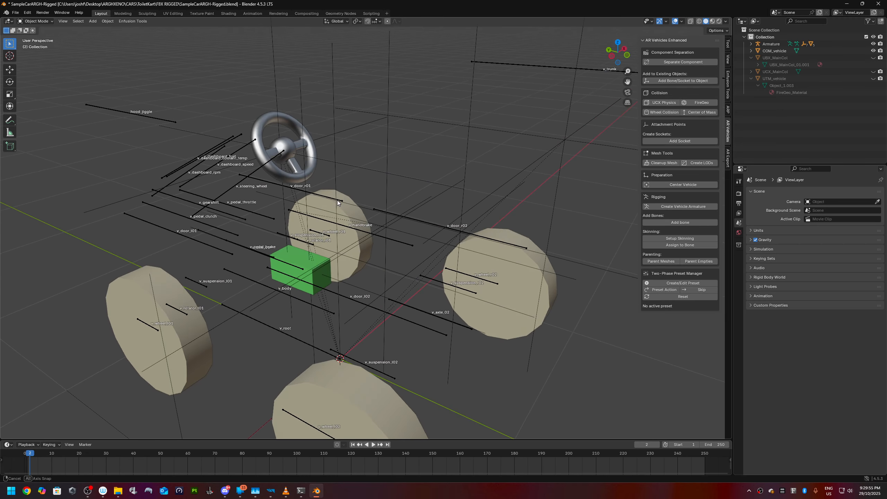
pyautogui.scroll(-2, 303, 86)
pyautogui.scroll(2, 304, 86)
pyautogui.click(276, 123)
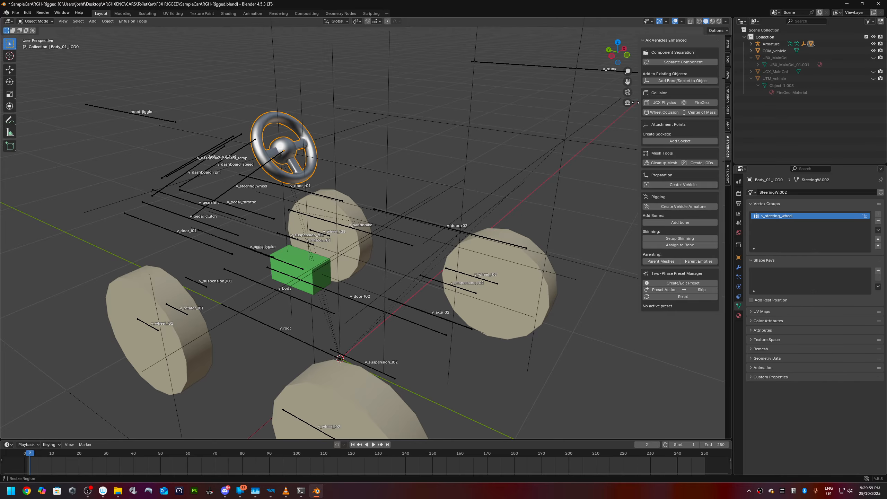
pyautogui.moveTo(206, 281); pyautogui.dragTo(363, 222, button='middle')
pyautogui.press('h')
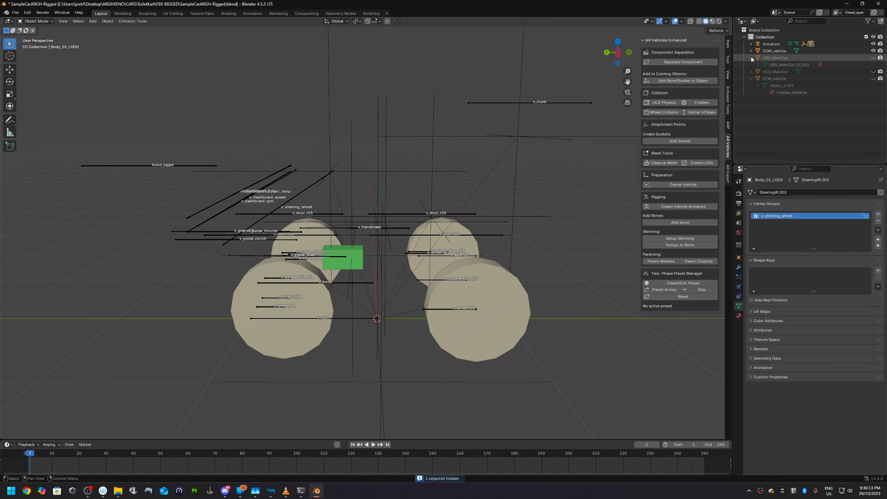
# Step: Import the textured ToiletKart.fbx model from the kart's textured FBX folder into the rigging scene
pyautogui.moveTo(398, 154); pyautogui.dragTo(425, 223, button='middle')
pyautogui.hotkey('alt', 'Tab')
pyautogui.hotkey('alt', 'Tab')
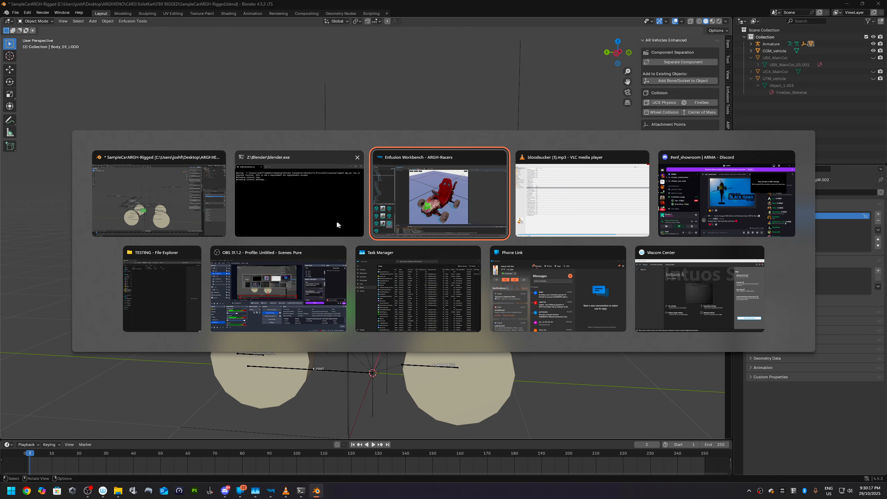
pyautogui.click(15, 12)
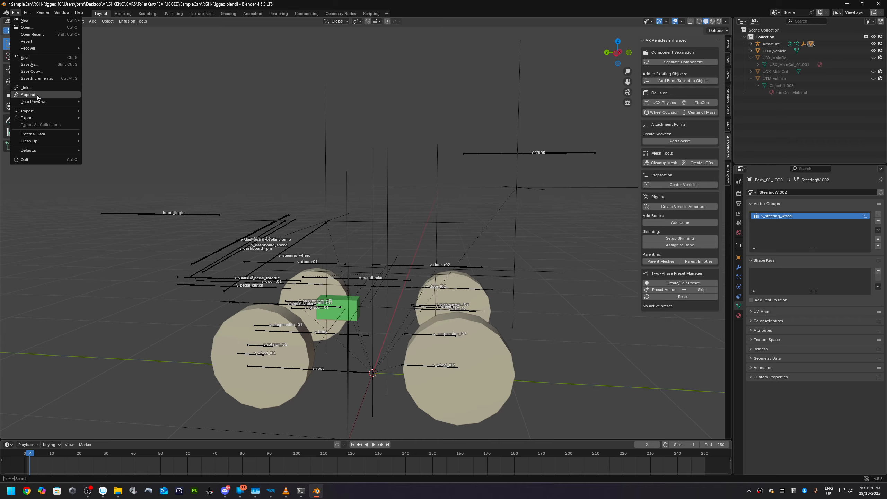
pyautogui.moveTo(41, 112)
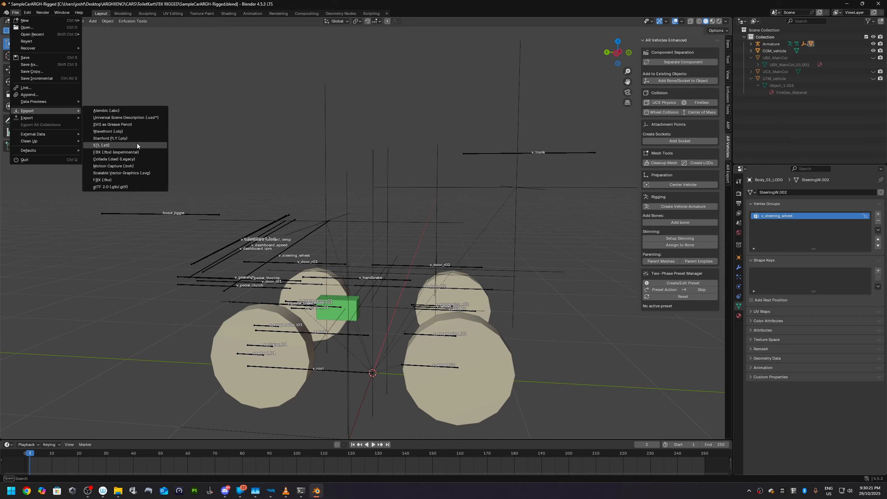
pyautogui.click(105, 179)
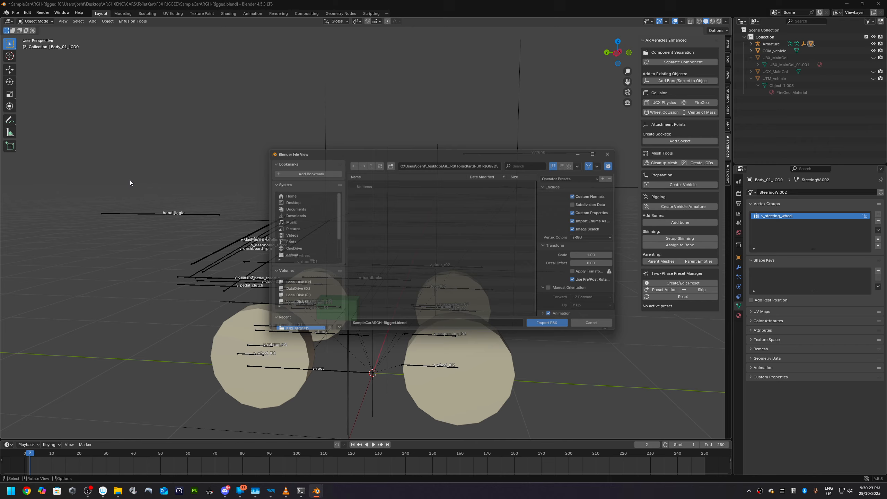
pyautogui.click(369, 162)
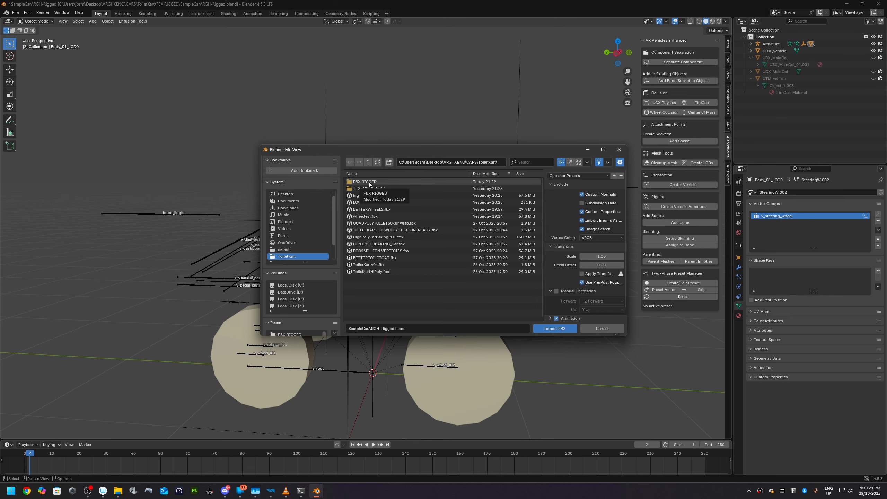
pyautogui.click(377, 188)
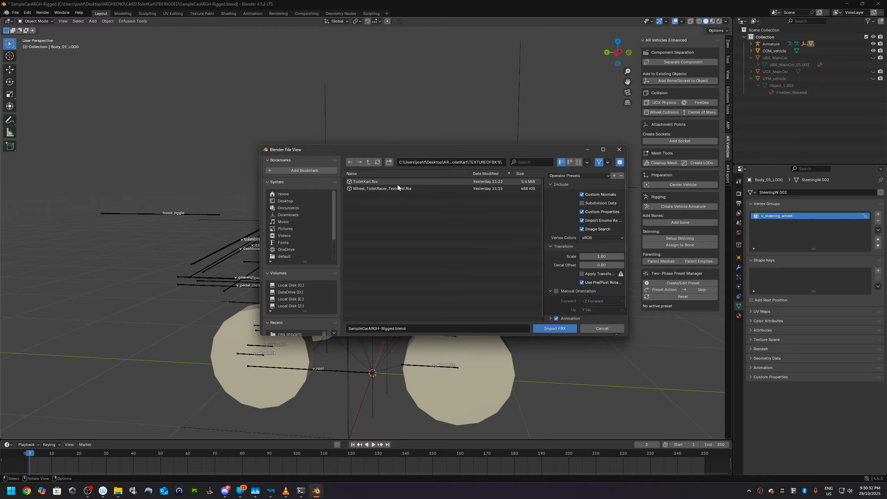
pyautogui.doubleClick(370, 181)
pyautogui.scroll(-3, 384, 298)
pyautogui.scroll(1, 395, 300)
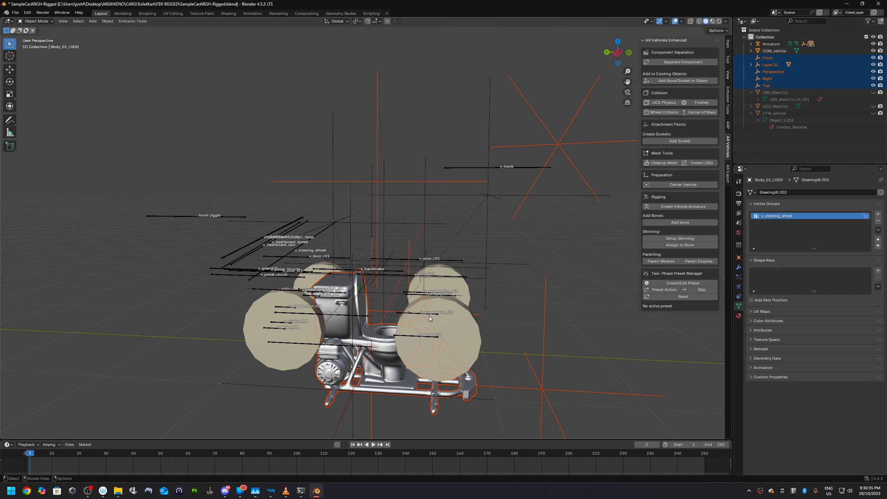
# Step: Move the imported kart objects up along Z and away along Y, clear of the armature and wheel meshes
pyautogui.scroll(-1, 408, 301)
pyautogui.press('g')
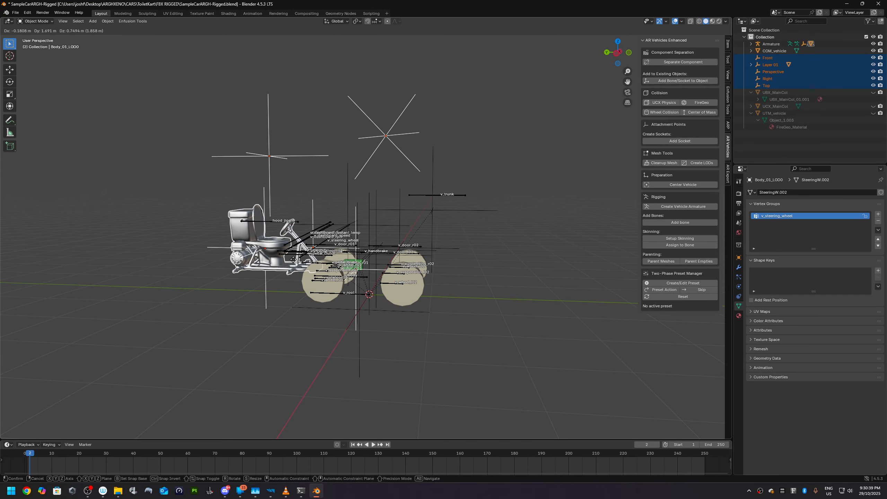
pyautogui.press('z')
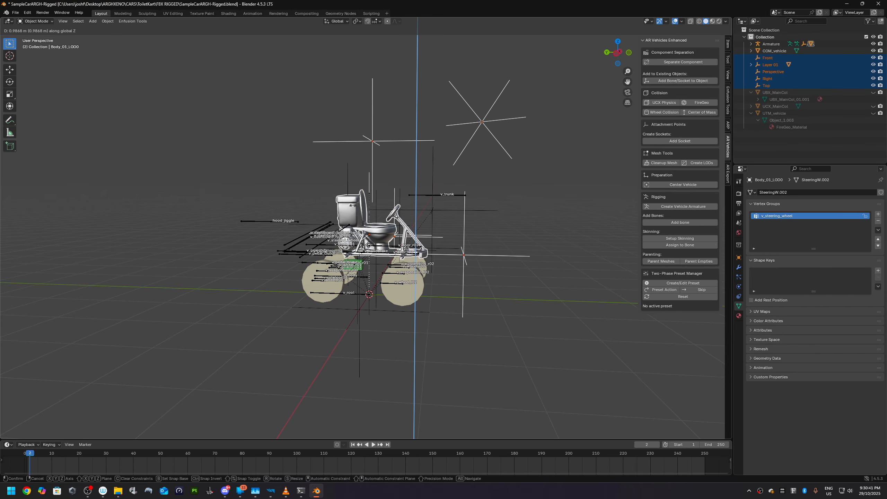
pyautogui.click(394, 207)
pyautogui.press('g')
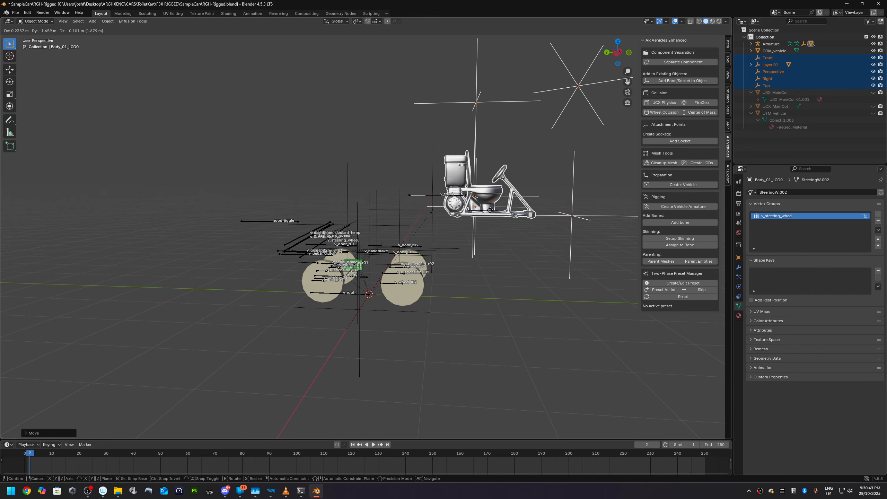
pyautogui.press('y')
pyautogui.click(530, 215)
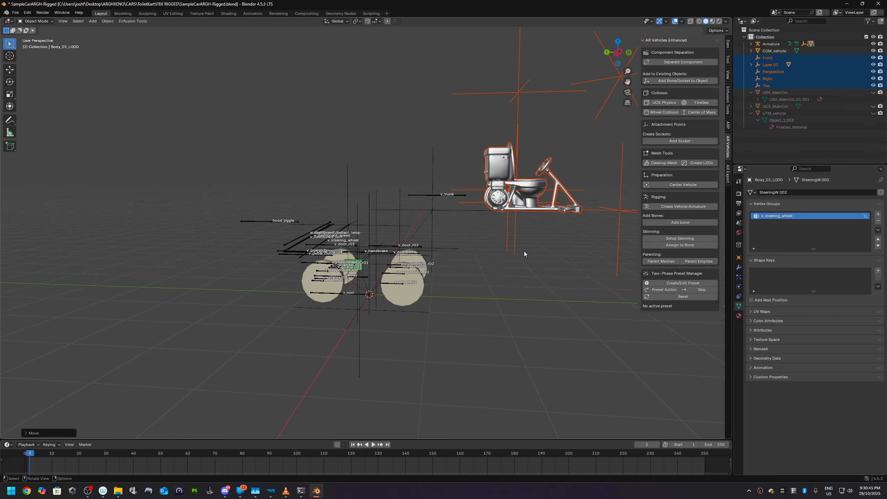
# Step: Delete the imported Perspective, Top and Right empties from the scene
pyautogui.moveTo(525, 251); pyautogui.dragTo(501, 251, button='middle')
pyautogui.keyDown('alt'); pyautogui.moveTo(371, 234); pyautogui.dragTo(335, 237, button='middle'); pyautogui.keyUp('alt')
pyautogui.keyDown('alt'); pyautogui.moveTo(394, 246); pyautogui.dragTo(370, 247, button='middle'); pyautogui.keyUp('alt')
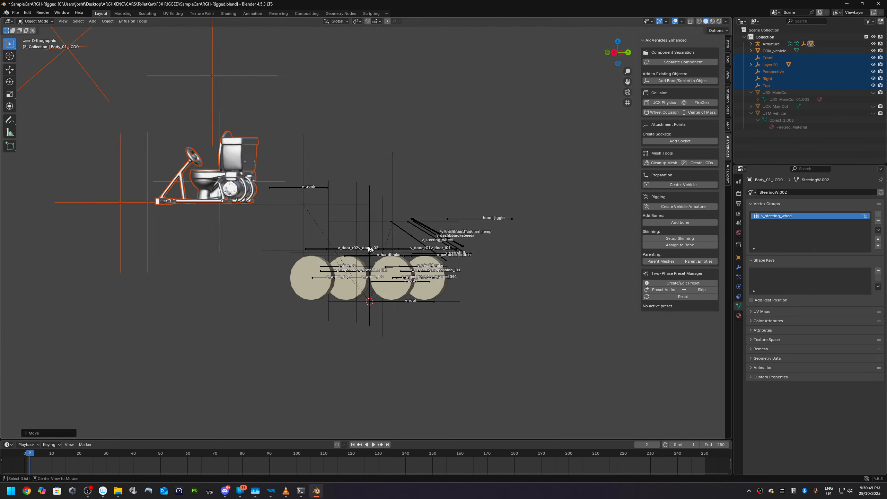
pyautogui.keyDown('alt'); pyautogui.moveTo(307, 241); pyautogui.dragTo(260, 236, button='middle'); pyautogui.keyUp('alt')
pyautogui.keyDown('shift'); pyautogui.moveTo(451, 235); pyautogui.dragTo(293, 285, button='middle'); pyautogui.keyUp('shift')
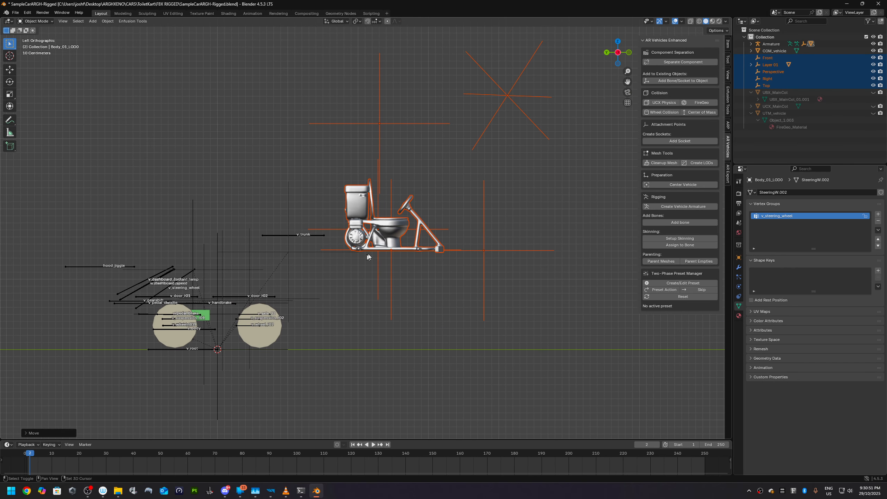
pyautogui.click(475, 123)
pyautogui.click(513, 103)
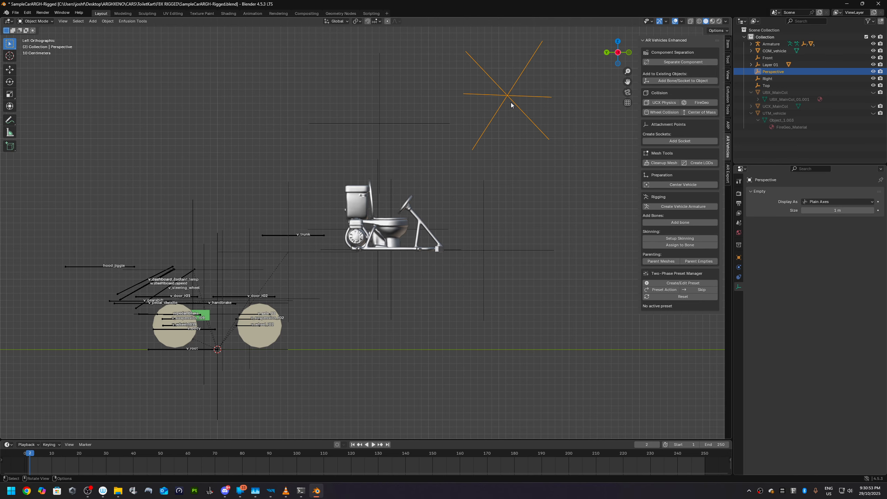
pyautogui.press('Delete')
pyautogui.click(396, 129)
pyautogui.press('Delete')
pyautogui.click(391, 280)
pyautogui.press('Delete')
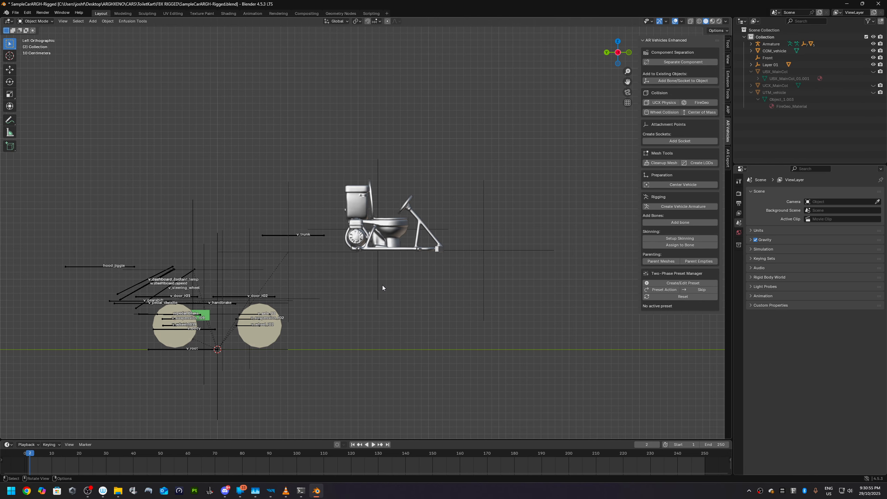
pyautogui.click(381, 285)
pyautogui.press('Delete')
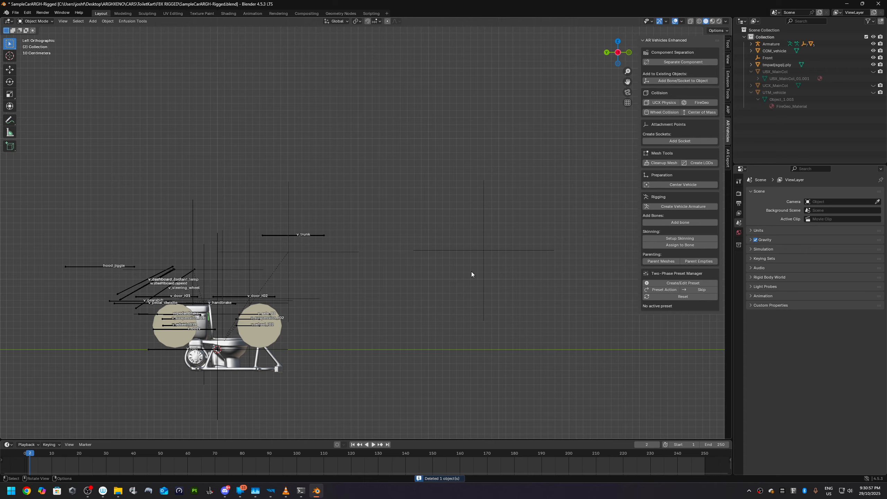
pyautogui.hotkey('ctrl', 'z')
# Step: Delete the Front empty ahead of the imported kart
pyautogui.click(484, 276)
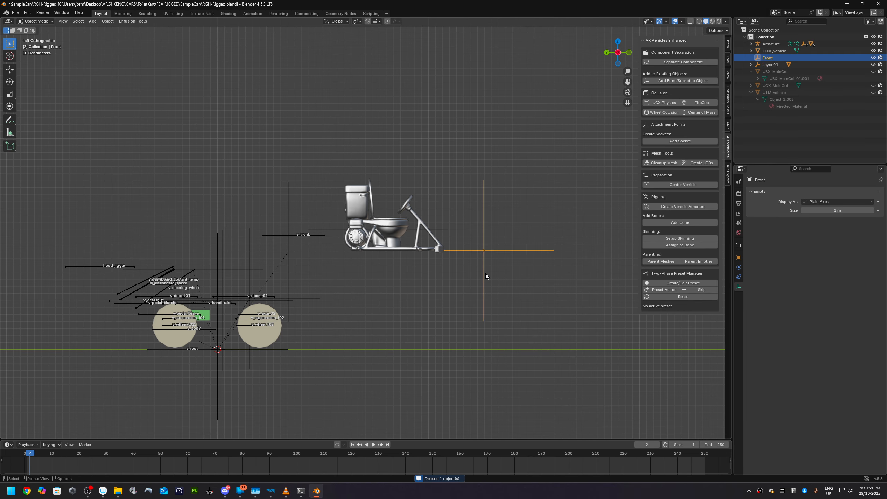
pyautogui.press('Delete')
# Step: Clear the kart mesh's parent while keeping its transformation, and delete the former parent empty Layer 01
pyautogui.click(423, 246)
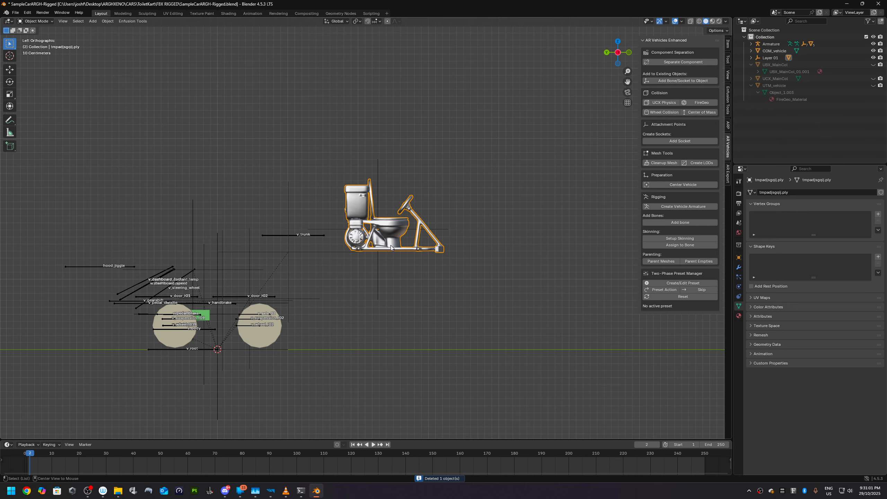
pyautogui.hotkey('alt', 'p')
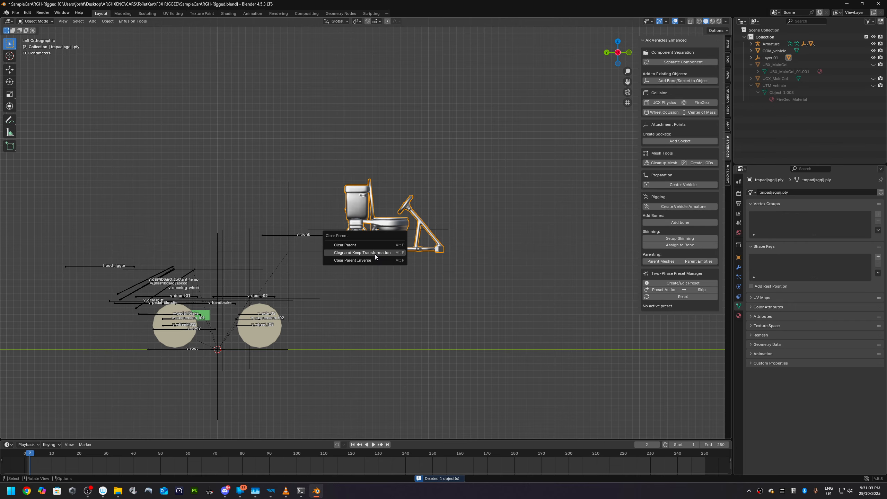
pyautogui.click(375, 253)
pyautogui.click(378, 288)
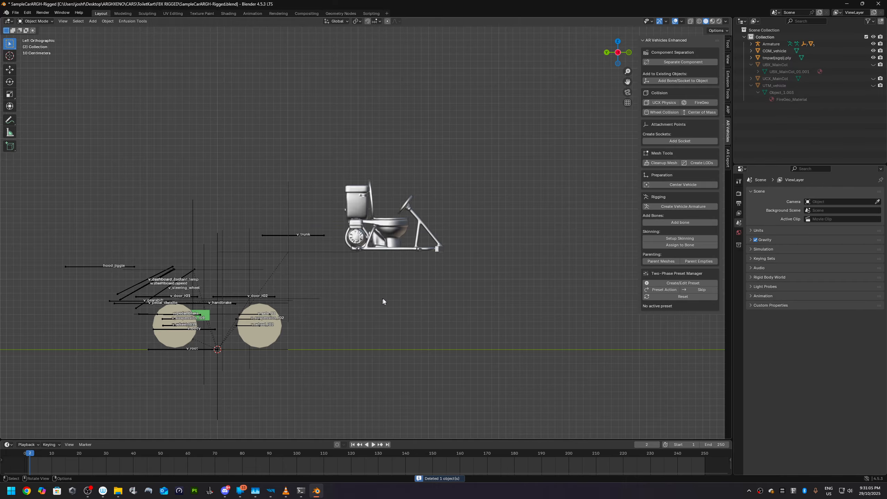
# Step: Rotate the kart mesh 180 degrees around the global Z axis
pyautogui.click(403, 250)
pyautogui.moveTo(404, 250)
pyautogui.mouseDown(button='middle')
pyautogui.moveTo(384, 283)
pyautogui.moveTo(372, 275)
pyautogui.moveTo(417, 252)
pyautogui.mouseUp(button='middle')
pyautogui.press('r')
pyautogui.write('z')
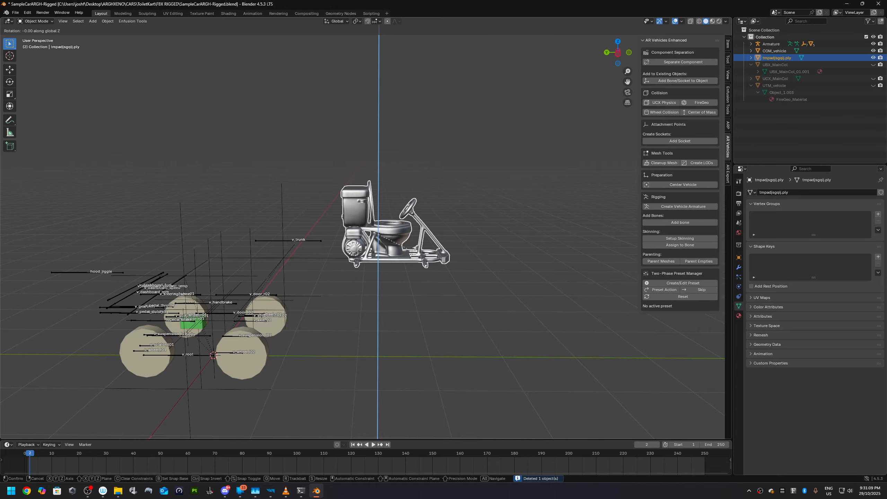
pyautogui.write('180')
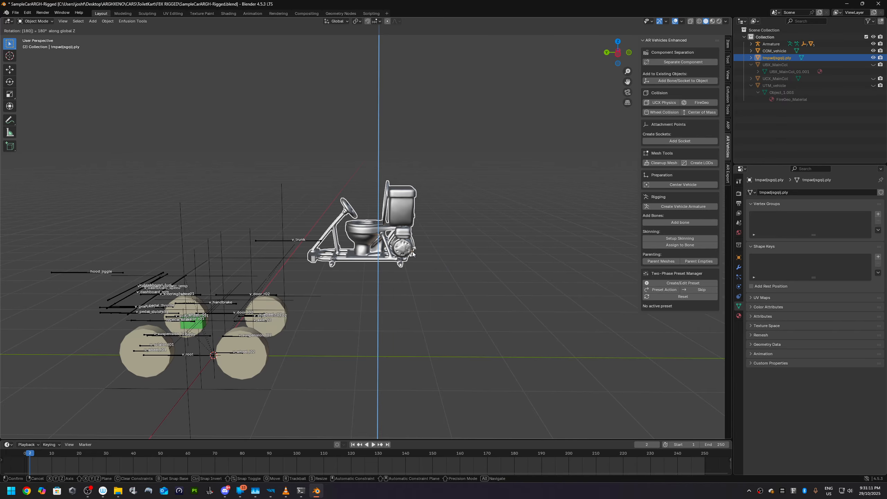
pyautogui.press('Return')
# Step: Snap the 3D cursor to the world origin and to the selected kart mesh
pyautogui.moveTo(324, 295)
pyautogui.mouseDown(button='middle')
pyautogui.moveTo(402, 290)
pyautogui.moveTo(390, 299)
pyautogui.moveTo(322, 295)
pyautogui.moveTo(335, 297)
pyautogui.mouseUp(button='middle')
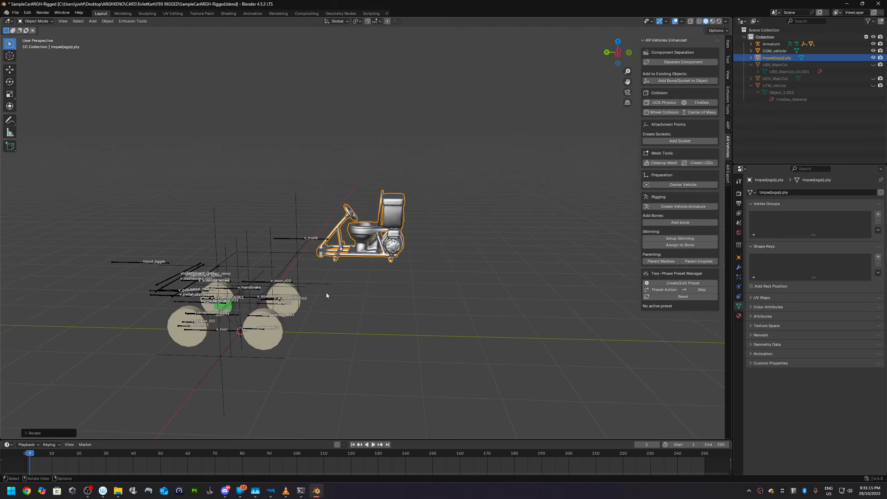
pyautogui.hotkey('shift', 's')
pyautogui.hotkey('shift', 's')
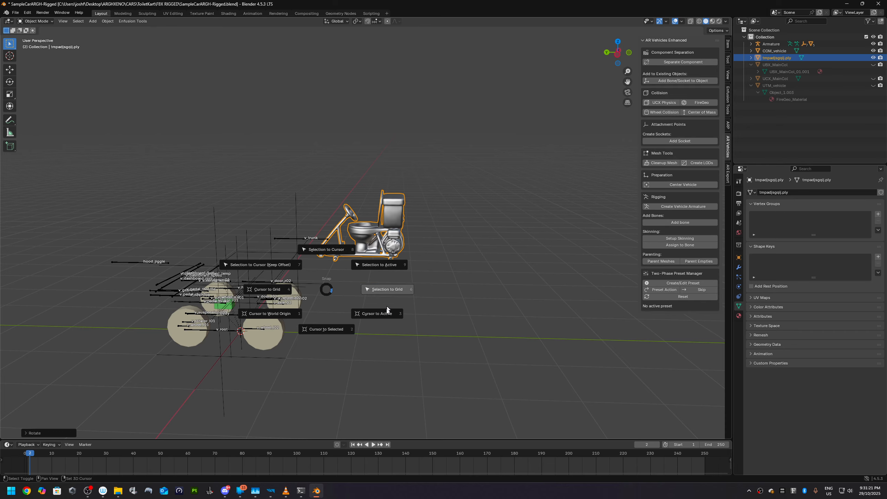
pyautogui.click(297, 313)
pyautogui.hotkey('shift', 's')
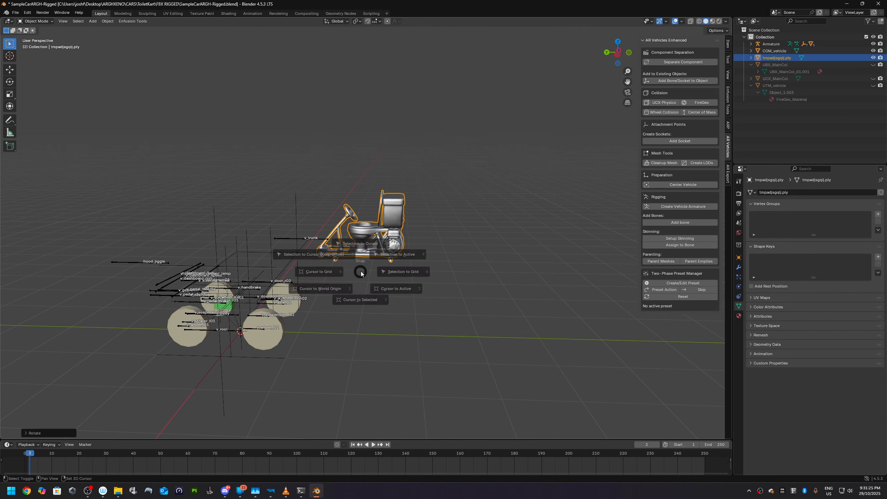
pyautogui.click(341, 344)
# Step: Snap the 3D cursor to the world origin and the kart mesh to the cursor
pyautogui.moveTo(361, 302); pyautogui.dragTo(372, 321, button='middle')
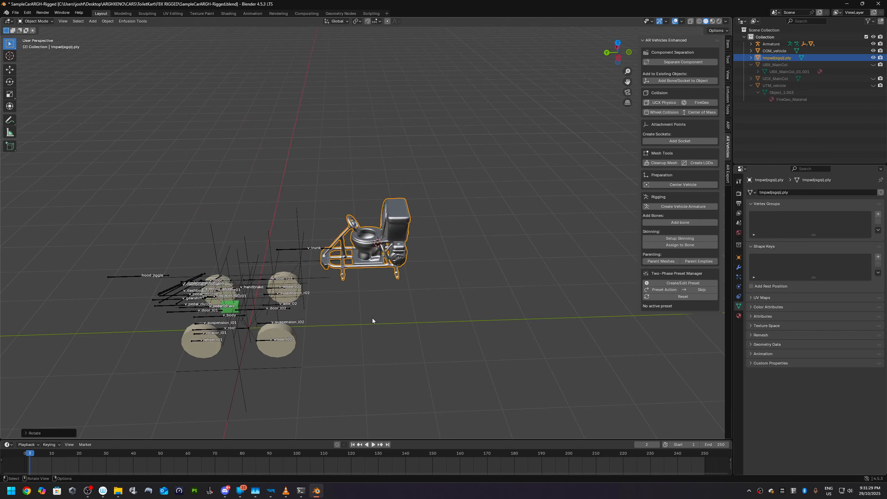
pyautogui.scroll(1, 271, 321)
pyautogui.hotkey('shift', 's')
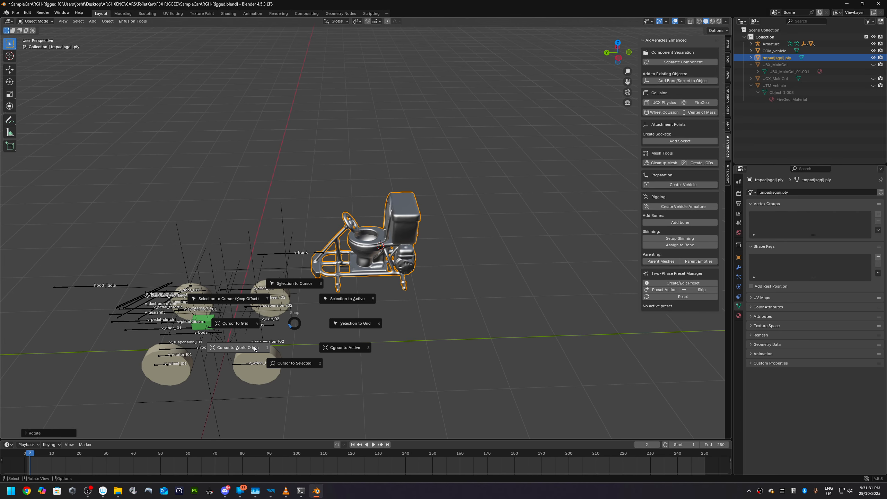
pyautogui.click(264, 347)
pyautogui.hotkey('shift', 's')
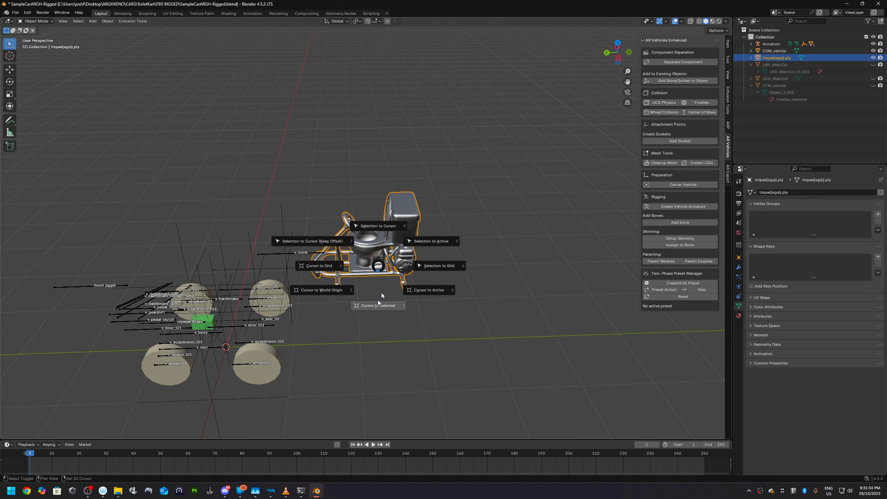
pyautogui.click(388, 227)
# Step: Raise the kart mesh along Z in the side view until its chassis sits level with the wheel centres
pyautogui.keyDown('alt'); pyautogui.moveTo(377, 381); pyautogui.dragTo(410, 352, button='middle'); pyautogui.keyUp('alt')
pyautogui.keyDown('alt'); pyautogui.moveTo(410, 352); pyautogui.dragTo(336, 367); pyautogui.keyUp('alt')
pyautogui.scroll(3, 279, 360)
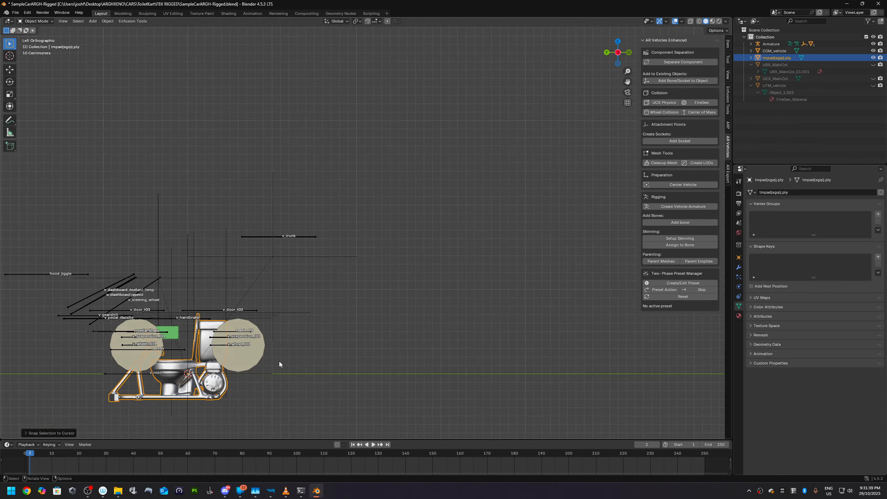
pyautogui.scroll(-1, 220, 364)
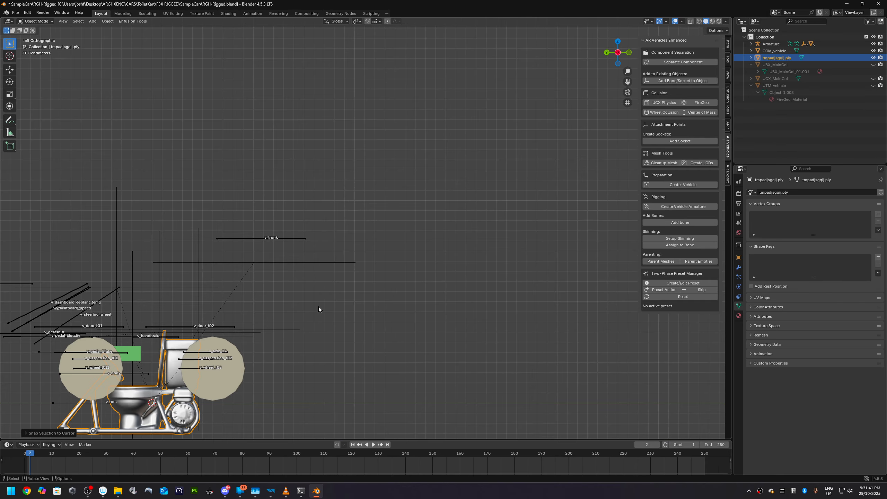
pyautogui.keyDown('shift'); pyautogui.moveTo(313, 341); pyautogui.dragTo(450, 277, button='middle'); pyautogui.keyUp('shift')
pyautogui.scroll(2, 419, 293)
pyautogui.keyDown('shift'); pyautogui.moveTo(307, 341); pyautogui.dragTo(352, 306, button='middle'); pyautogui.keyUp('shift')
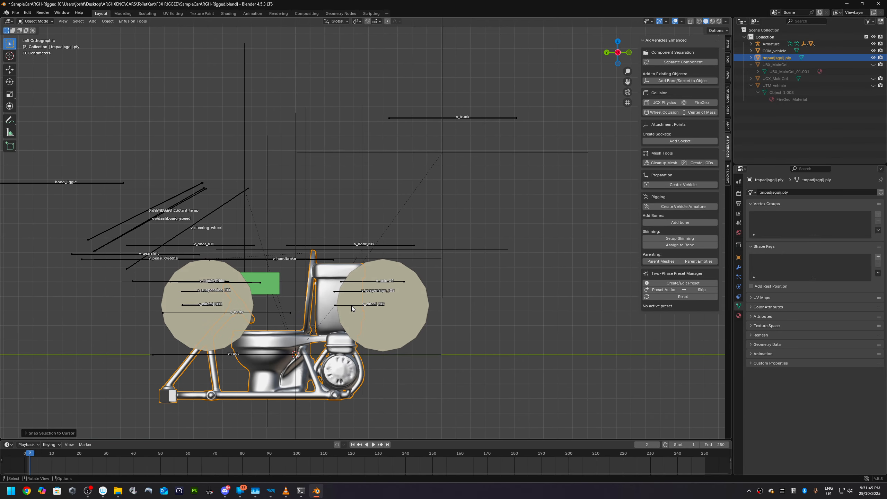
pyautogui.press('g')
pyautogui.press('z')
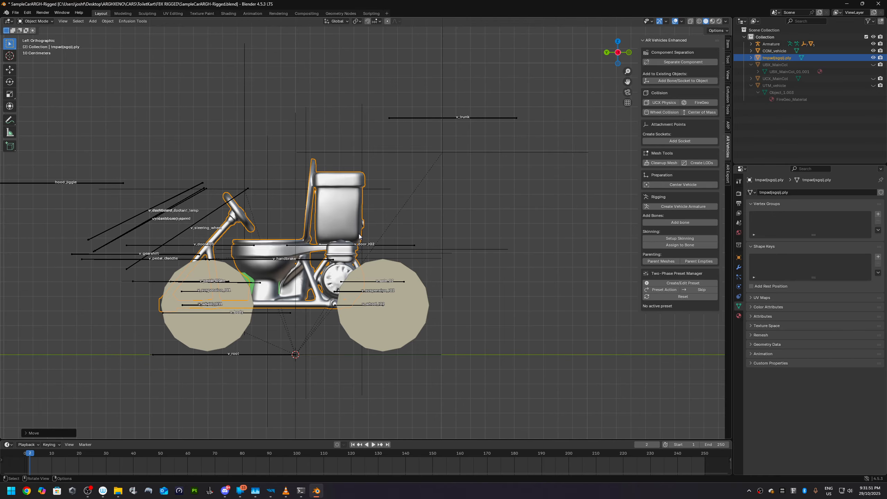
# Step: Inspect the kart mesh's alignment with the wheels and bones from the side, at an angle and from above
pyautogui.moveTo(316, 285); pyautogui.dragTo(380, 283, button='middle')
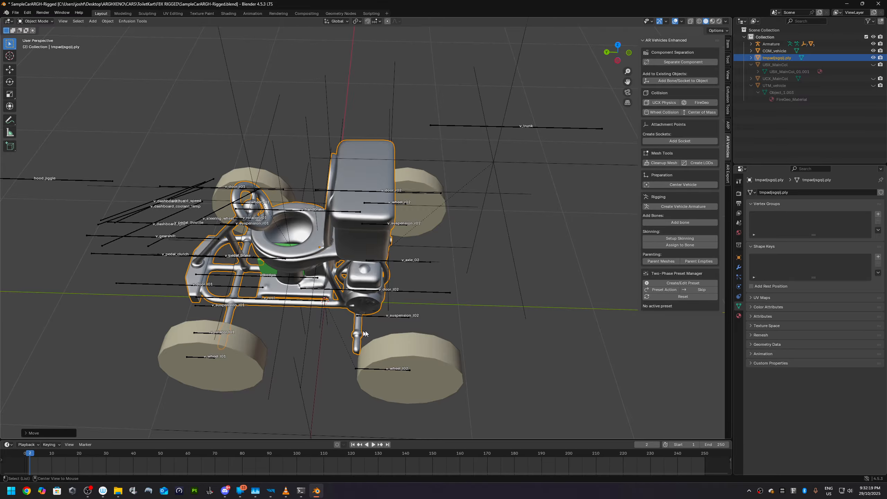
pyautogui.press('KP_1')
pyautogui.press('KP_3')
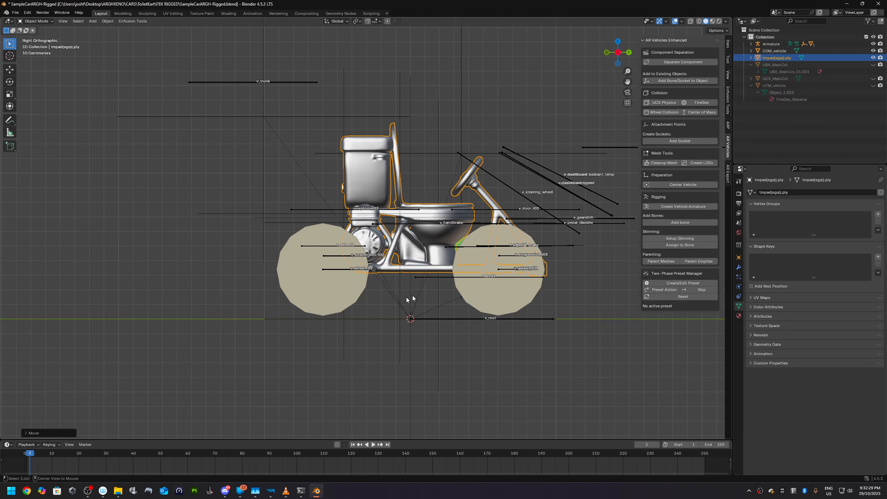
pyautogui.moveTo(525, 286); pyautogui.dragTo(336, 371, button='middle')
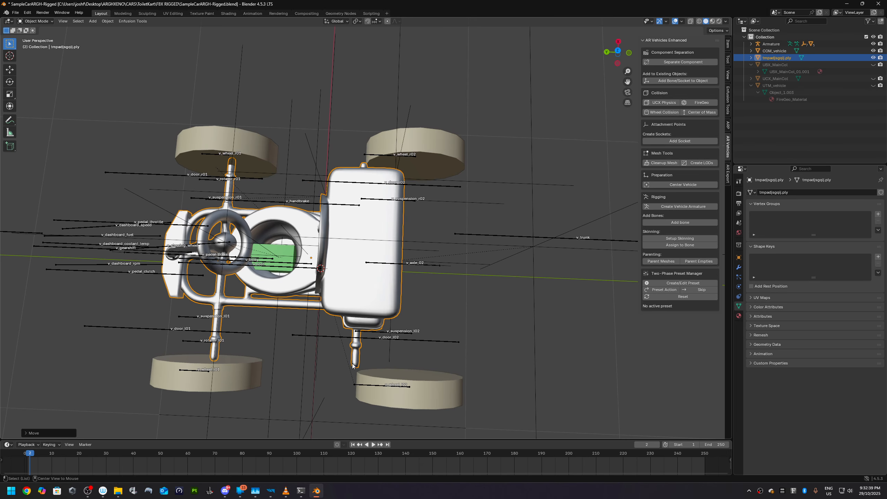
pyautogui.moveTo(371, 342)
pyautogui.mouseDown(button='middle')
pyautogui.moveTo(367, 361)
pyautogui.moveTo(266, 323)
pyautogui.moveTo(194, 313)
pyautogui.moveTo(360, 327)
pyautogui.moveTo(374, 340)
pyautogui.mouseUp(button='middle')
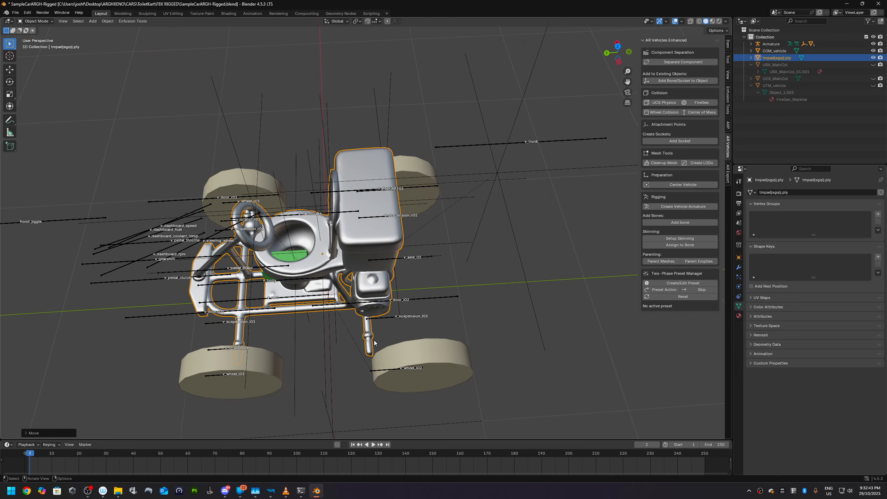
pyautogui.press('s')
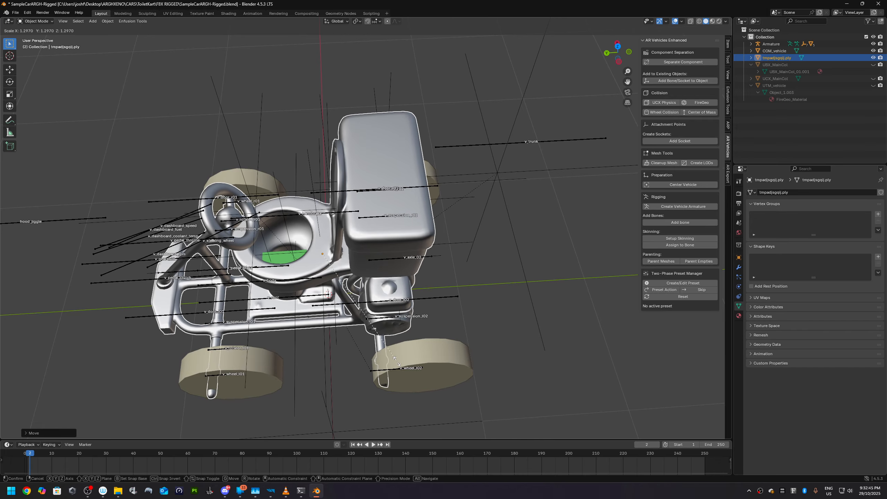
pyautogui.rightClick(397, 361)
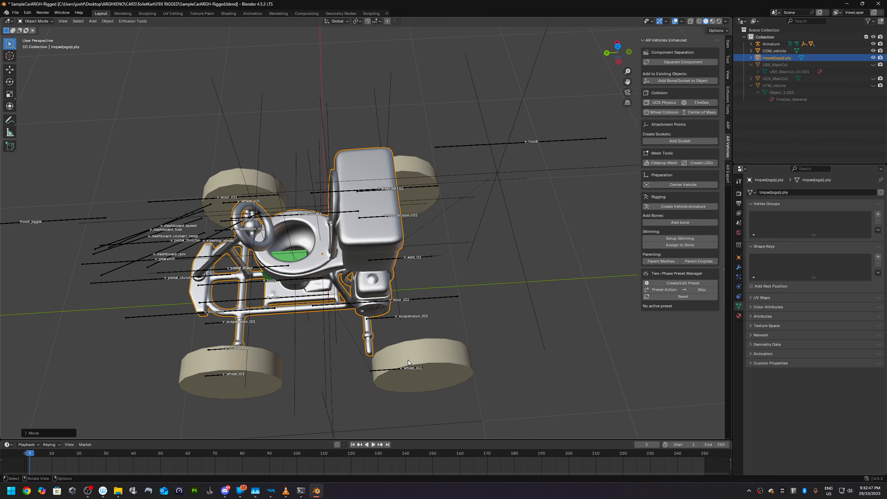
# Step: Undo the toilet kart's alignment, clean-up and import back to the state with the original base kart body in the scene
pyautogui.scroll(-3, 407, 360)
pyautogui.hotkey('ctrl', 'z')
pyautogui.hotkey('ctrl', 'z')
pyautogui.hotkey('ctrl', 'z')
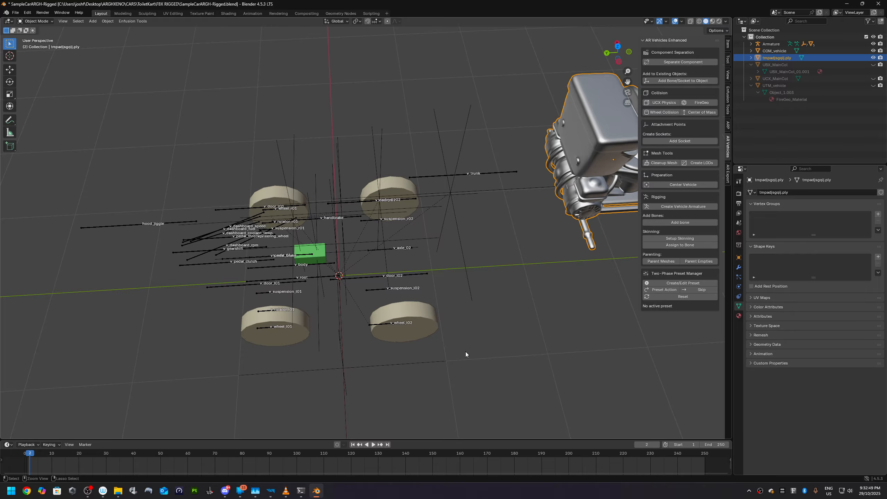
pyautogui.hotkey('ctrl', 'z')
pyautogui.hotkey('ctrl', 'z')
pyautogui.hotkey('ctrl', 'z')
pyautogui.hotkey('ctrl', 'z')
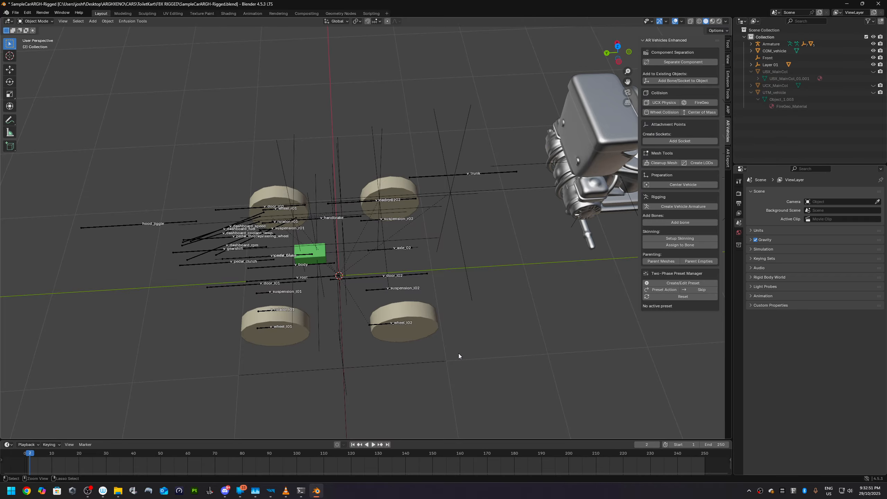
pyautogui.hotkey('ctrl', 'z')
pyautogui.hotkey('ctrl', 'z')
pyautogui.hotkey('ctrl', 'z')
pyautogui.hotkey('ctrl', 'z')
pyautogui.hotkey('ctrl', 'z')
pyautogui.hotkey('ctrl', 'z')
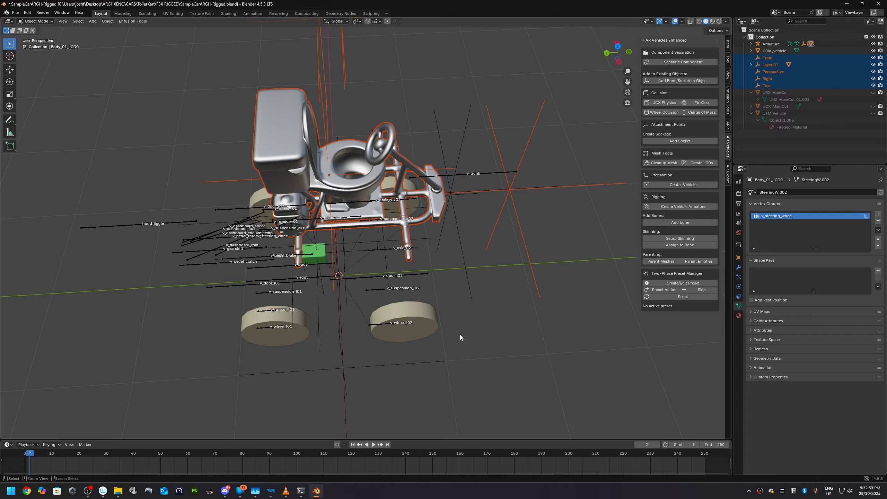
pyautogui.hotkey('ctrl', 'z')
pyautogui.hotkey('ctrl', 'z')
pyautogui.hotkey('ctrl', 'z')
pyautogui.hotkey('ctrl', 'z')
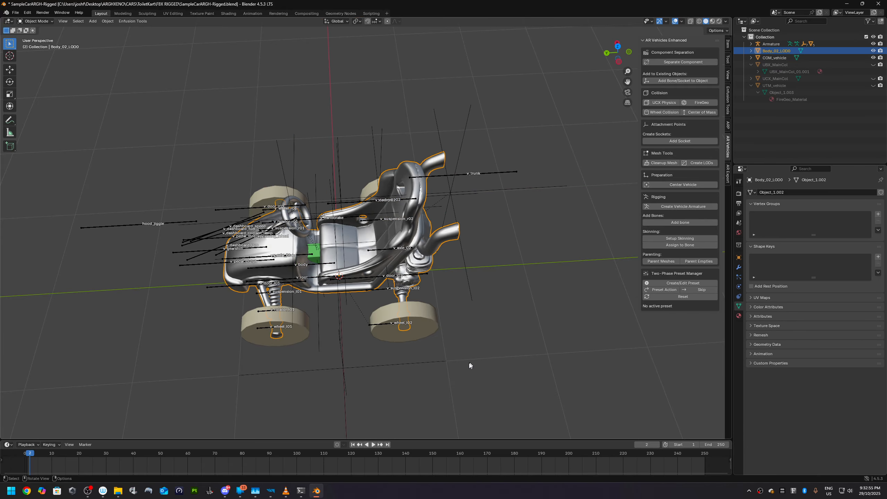
# Step: Deselect everything and import ToiletKart.fbx as an FBX file into the scene with the base kart body
pyautogui.scroll(1, 469, 365)
pyautogui.click(467, 368)
pyautogui.keyDown('alt'); pyautogui.moveTo(467, 368); pyautogui.dragTo(259, 323, button='middle'); pyautogui.keyUp('alt')
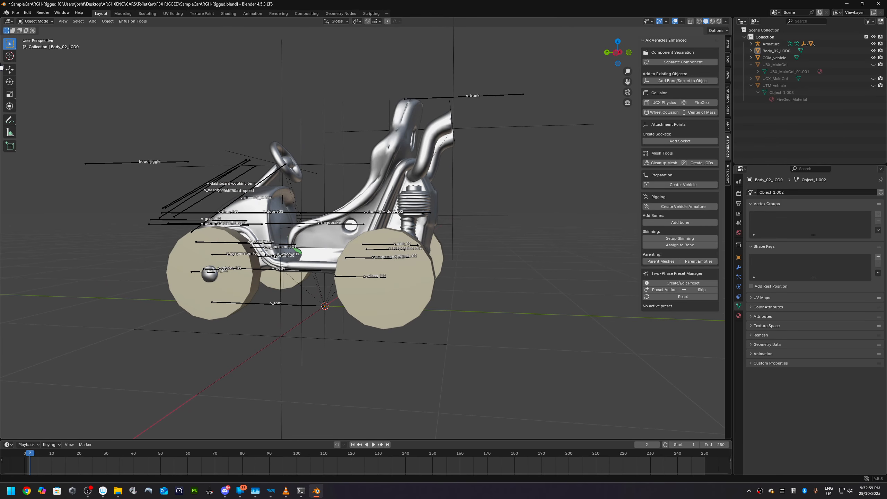
pyautogui.click(15, 12)
pyautogui.moveTo(55, 112)
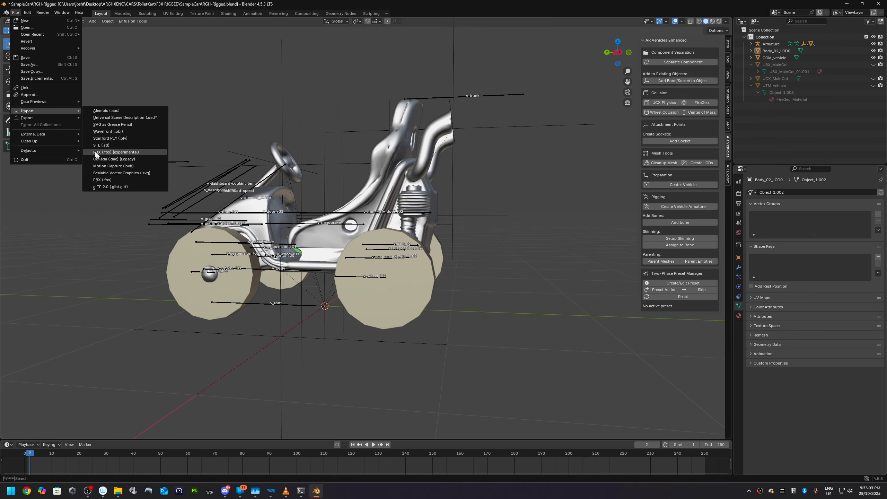
pyautogui.click(114, 178)
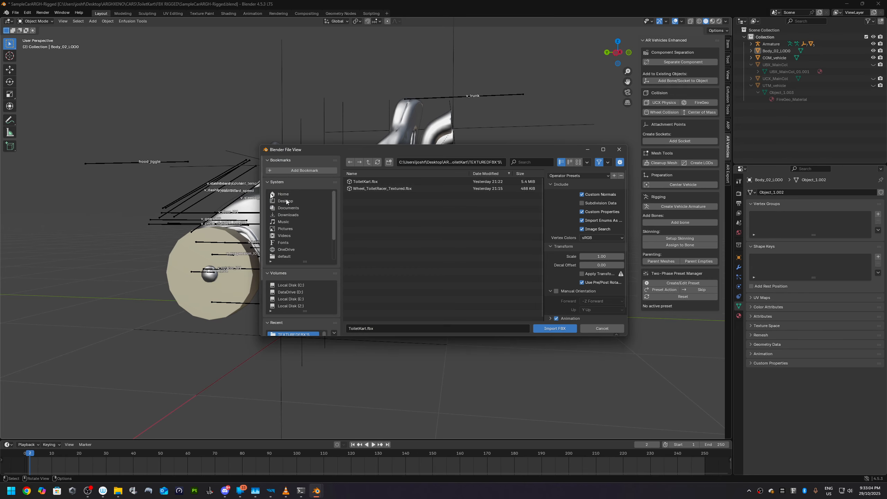
pyautogui.doubleClick(383, 180)
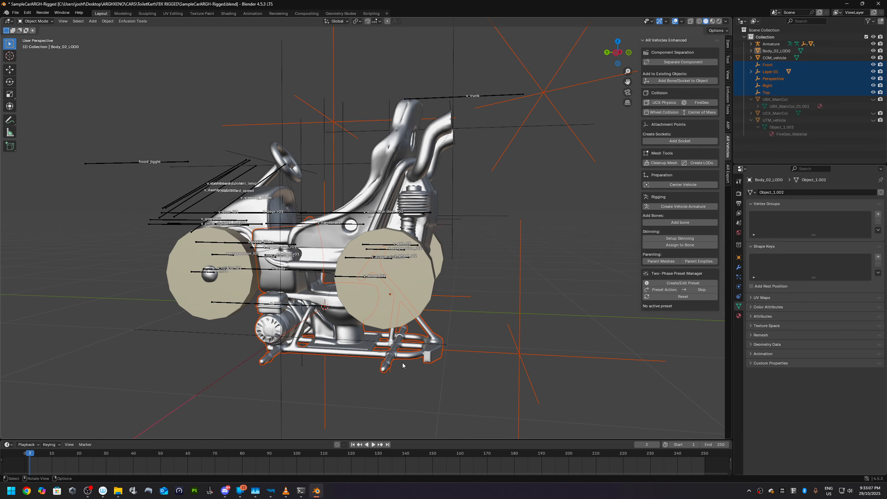
# Step: Move the imported objects along the Y axis until they stand clear in front of the base kart
pyautogui.scroll(-2, 401, 365)
pyautogui.press('g')
pyautogui.press('y')
pyautogui.click(136, 347)
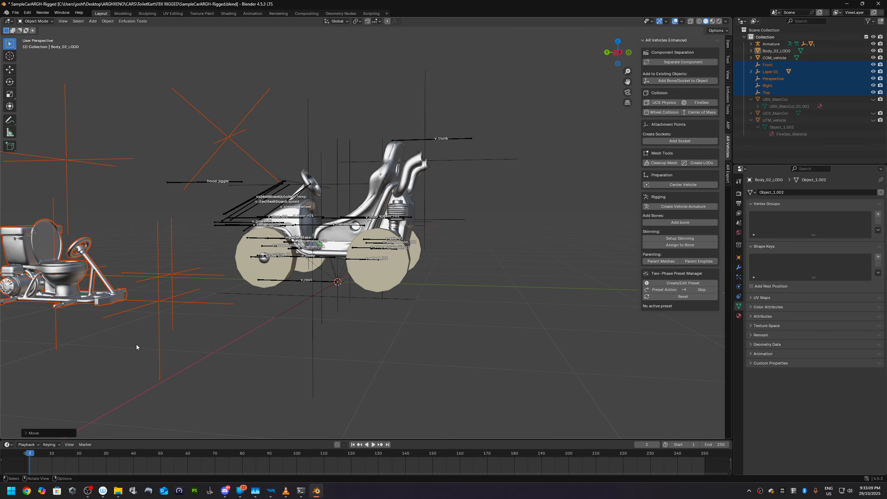
pyautogui.keyDown('shift'); pyautogui.moveTo(192, 352); pyautogui.dragTo(390, 369, button='middle'); pyautogui.keyUp('shift')
pyautogui.click(390, 369)
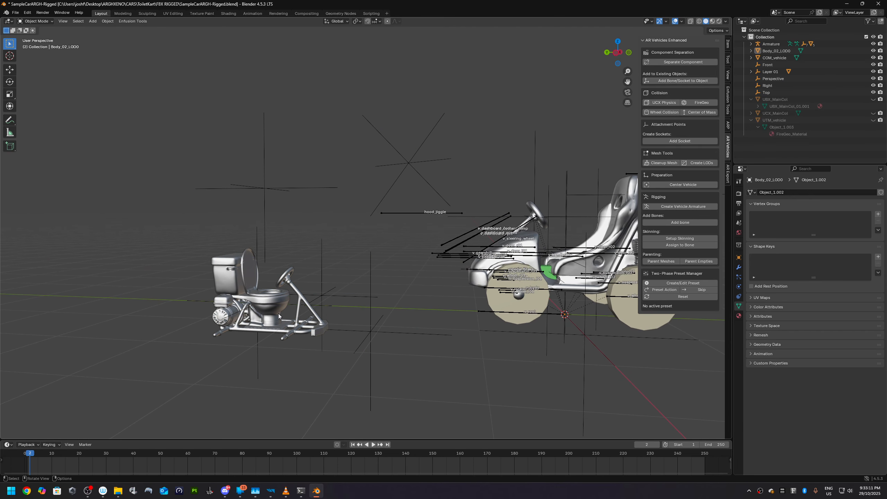
# Step: Clear the toilet kart mesh's parent while keeping its transformation
pyautogui.click(279, 313)
pyautogui.hotkey('alt', 'p')
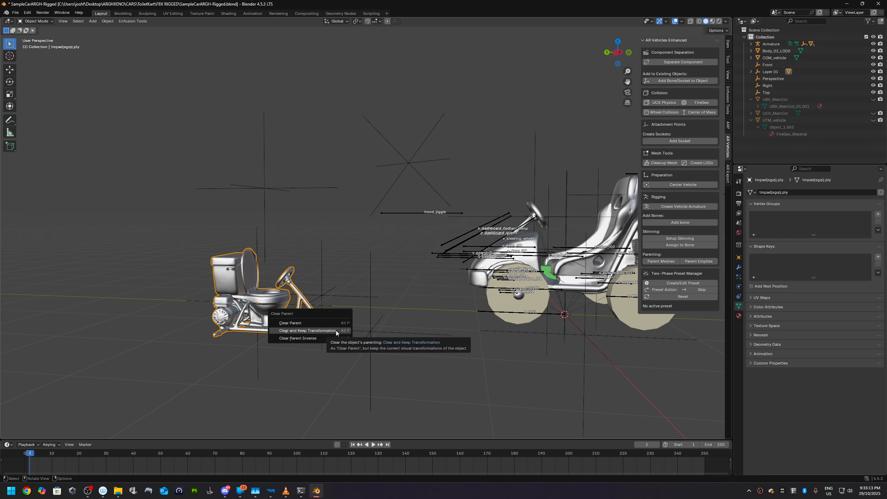
pyautogui.click(336, 330)
# Step: Delete the five leftover imported empties: Front, Layer 01, Perspective, Right and Top
pyautogui.click(379, 335)
pyautogui.press('Delete')
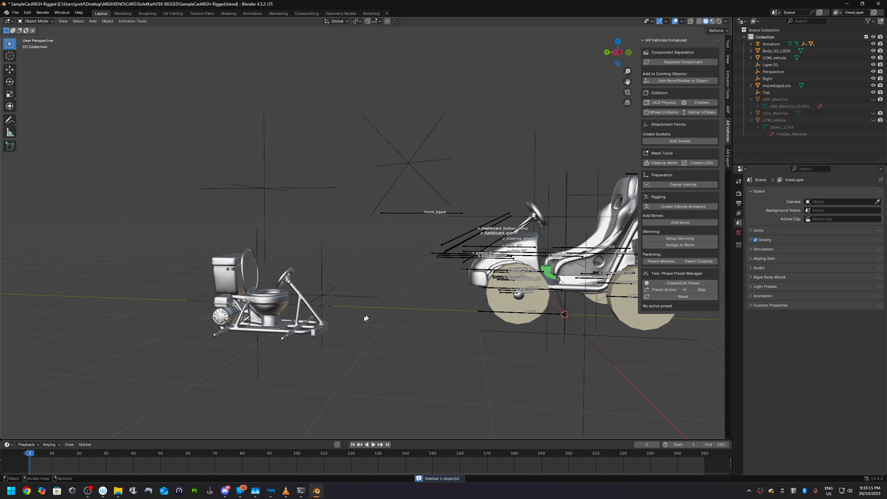
pyautogui.click(334, 297)
pyautogui.press('Delete')
pyautogui.click(281, 189)
pyautogui.press('Delete')
pyautogui.click(409, 160)
pyautogui.press('Delete')
pyautogui.click(255, 371)
pyautogui.press('Delete')
# Step: Rotate the toilet kart mesh 180 degrees around the Z axis
pyautogui.moveTo(280, 346)
pyautogui.mouseDown(button='middle')
pyautogui.moveTo(294, 356)
pyautogui.moveTo(294, 349)
pyautogui.mouseUp(button='middle')
pyautogui.click(271, 308)
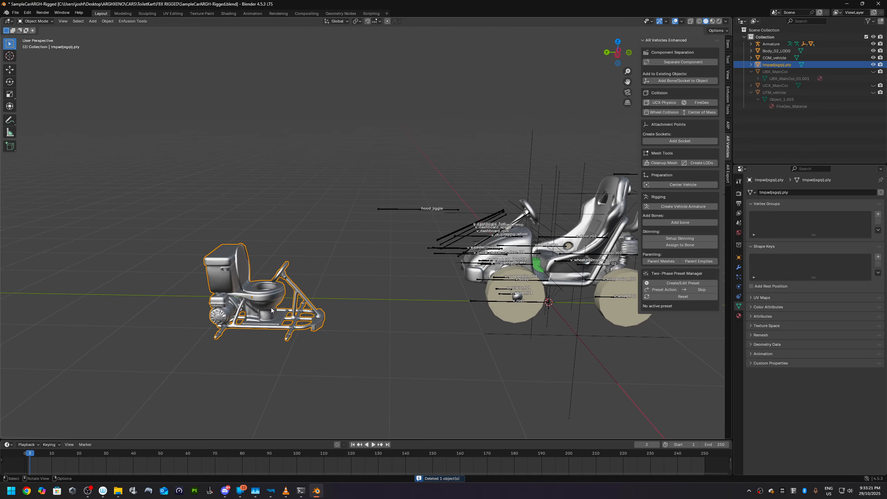
pyautogui.write('rz180')
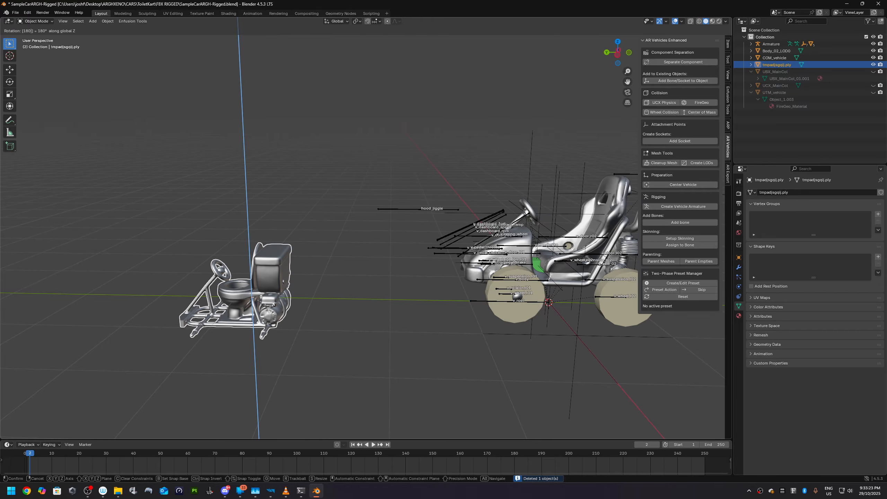
pyautogui.press('Return')
# Step: Raise the toilet kart mesh along Z and move it over the base kart body
pyautogui.press('g')
pyautogui.press('z')
pyautogui.click(279, 259)
pyautogui.press('g')
pyautogui.click(609, 297)
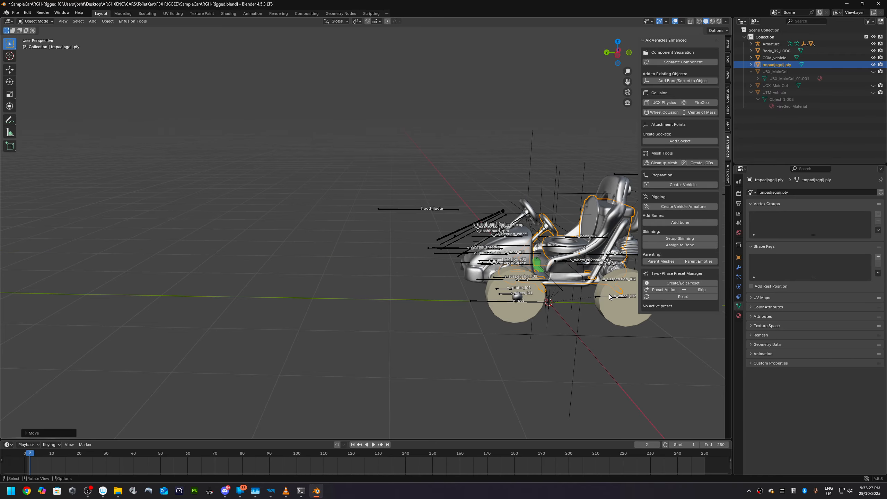
# Step: Scale the toilet kart mesh up by about 1.09 in the side view to match the base kart
pyautogui.keyDown('alt'); pyautogui.moveTo(596, 302); pyautogui.dragTo(269, 332, button='middle'); pyautogui.keyUp('alt')
pyautogui.keyDown('shift'); pyautogui.moveTo(515, 299); pyautogui.dragTo(334, 318, button='middle'); pyautogui.keyUp('shift')
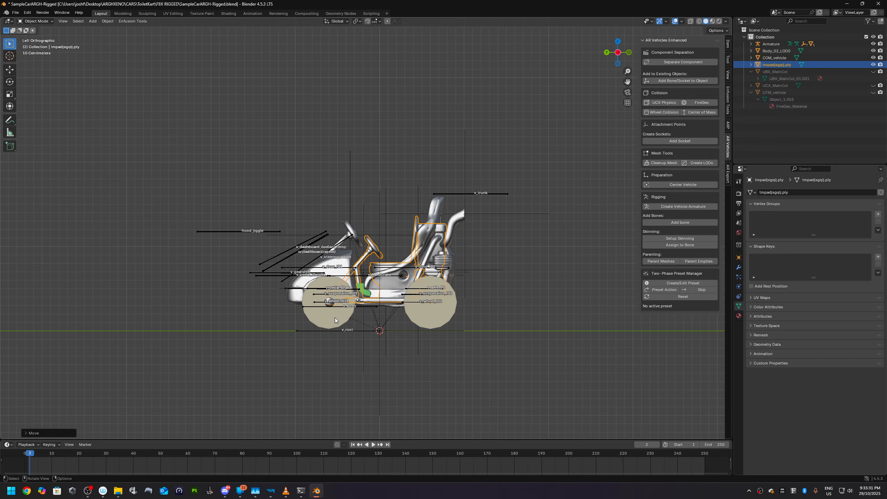
pyautogui.press('s')
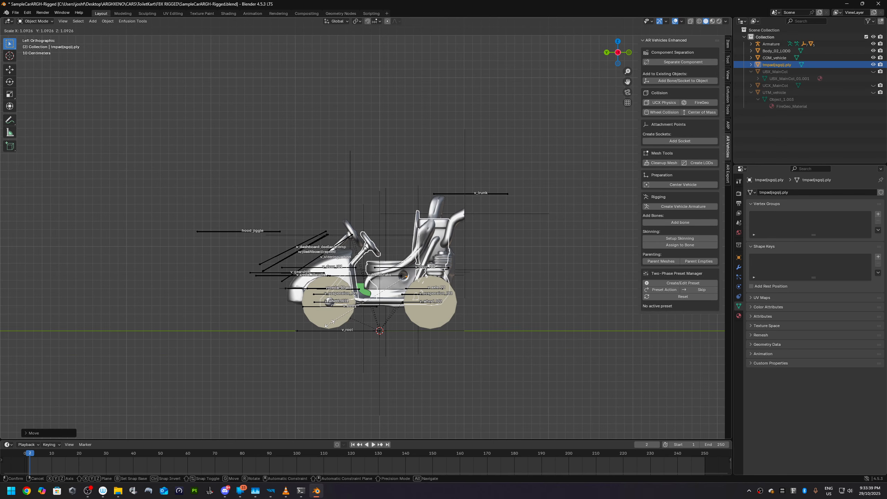
pyautogui.click(328, 323)
pyautogui.press('g')
pyautogui.scroll(4, 377, 307)
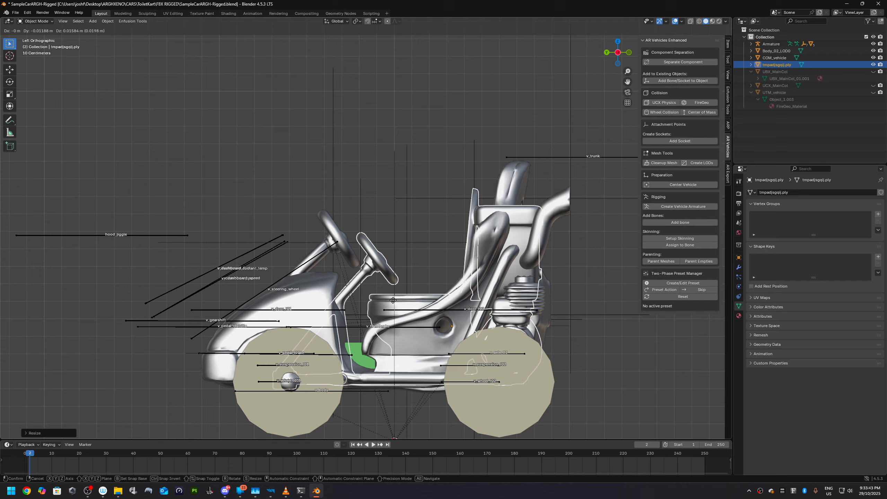
pyautogui.rightClick(392, 300)
# Step: Snap the toilet kart mesh to the 3D cursor at the world origin
pyautogui.scroll(-3, 393, 314)
pyautogui.moveTo(433, 346); pyautogui.dragTo(413, 319, button='middle')
pyautogui.hotkey('shift', 's')
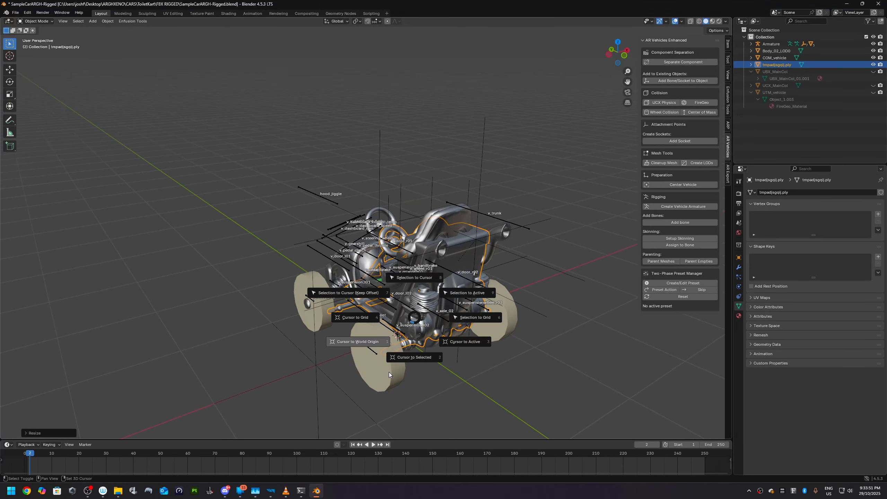
pyautogui.click(426, 278)
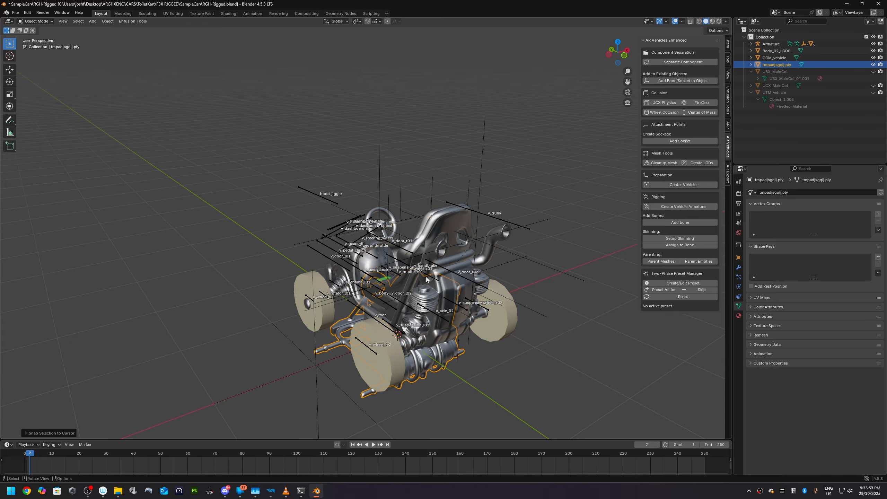
# Step: Raise the toilet kart mesh along Z until its chassis sits near the base kart's chassis height
pyautogui.moveTo(429, 400); pyautogui.dragTo(476, 363, button='middle')
pyautogui.press('g')
pyautogui.press('z')
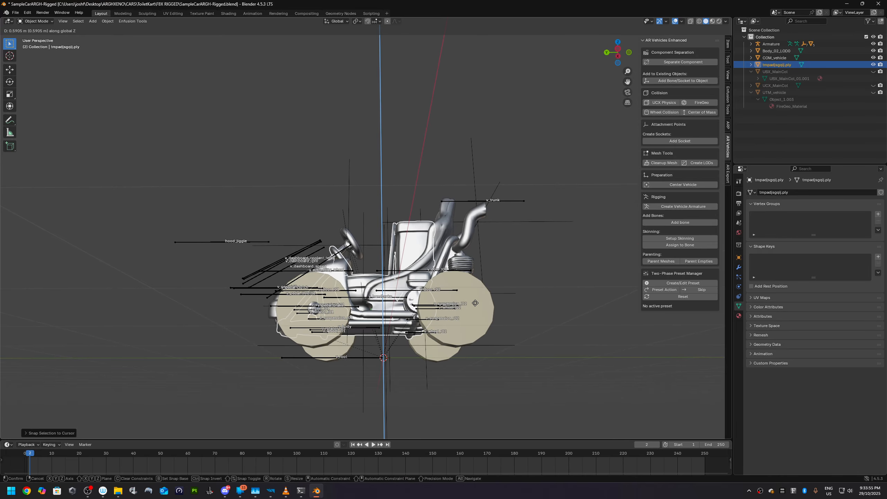
pyautogui.click(506, 297)
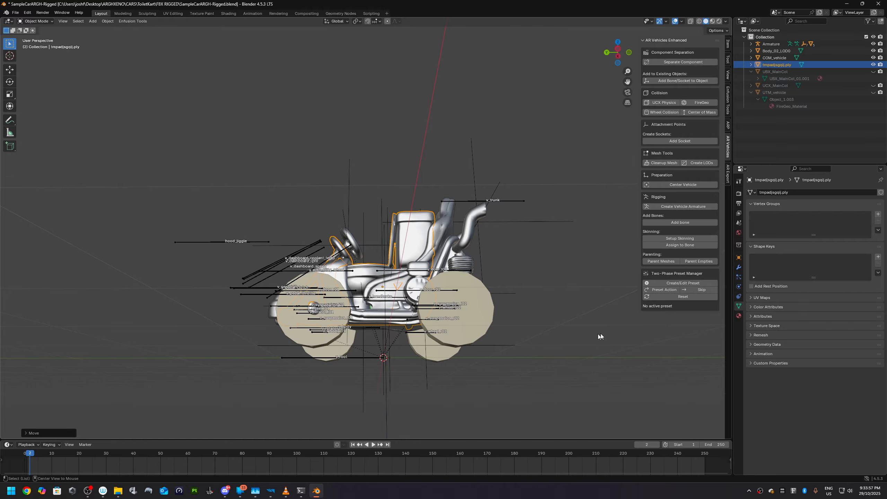
# Step: Lower the toilet kart mesh slightly along Z in the front view so its axles line up with the base kart's axles
pyautogui.press('KP_1')
pyautogui.scroll(3, 419, 349)
pyautogui.scroll(2, 355, 399)
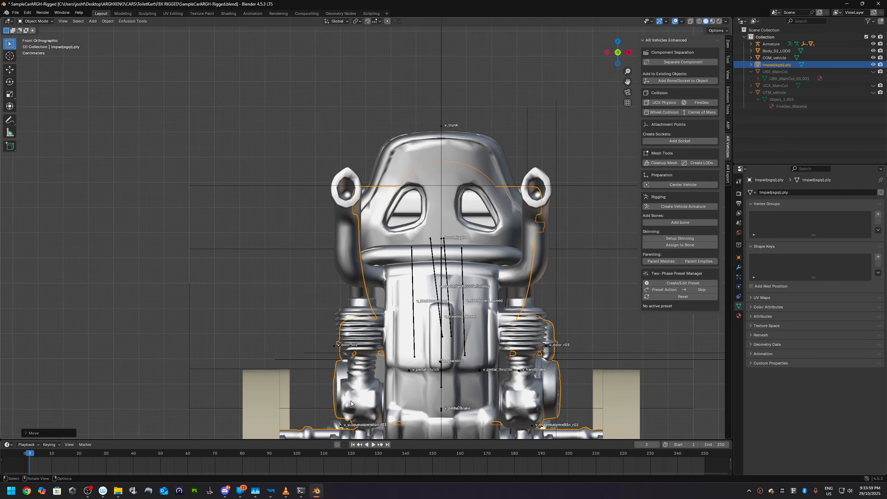
pyautogui.keyDown('alt'); pyautogui.moveTo(356, 399); pyautogui.dragTo(353, 429, button='middle'); pyautogui.keyUp('alt')
pyautogui.scroll(5, 326, 328)
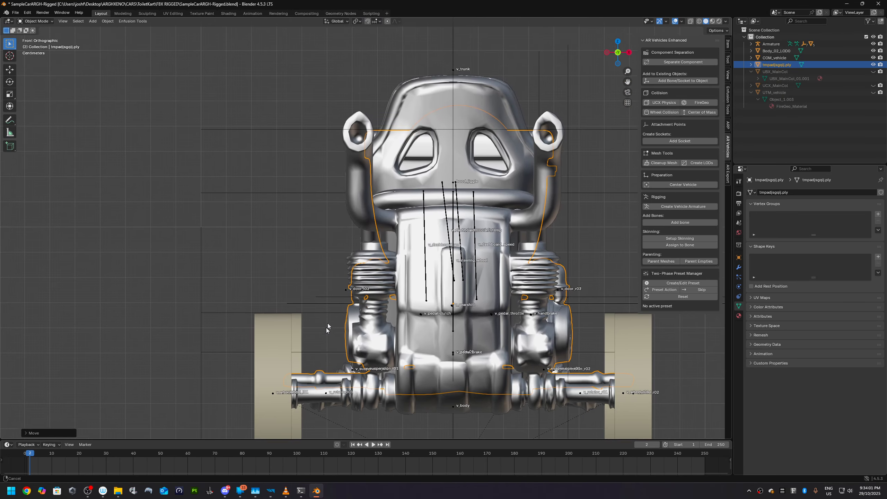
pyautogui.press('g')
pyautogui.press('z')
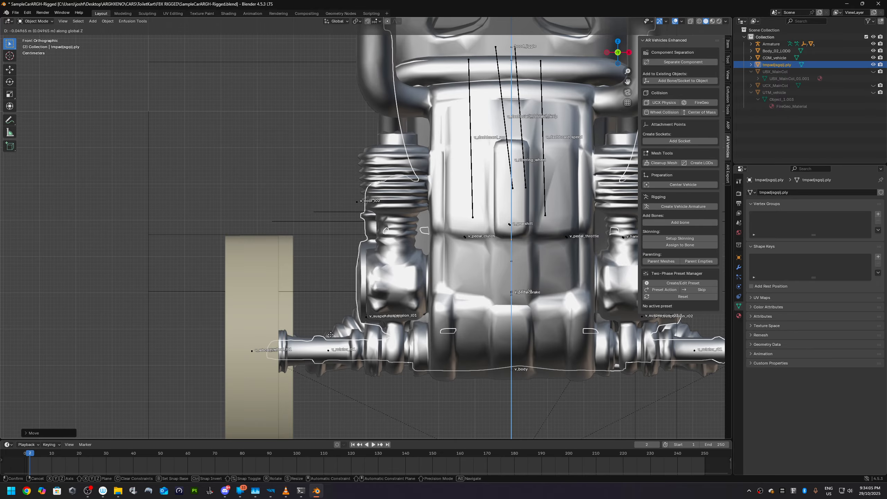
pyautogui.click(331, 335)
# Step: Delete the base kart body and hide the green COM_vehicle cube in the top view
pyautogui.scroll(-2, 330, 335)
pyautogui.keyDown('alt'); pyautogui.moveTo(326, 341); pyautogui.dragTo(306, 373, button='middle'); pyautogui.keyUp('alt')
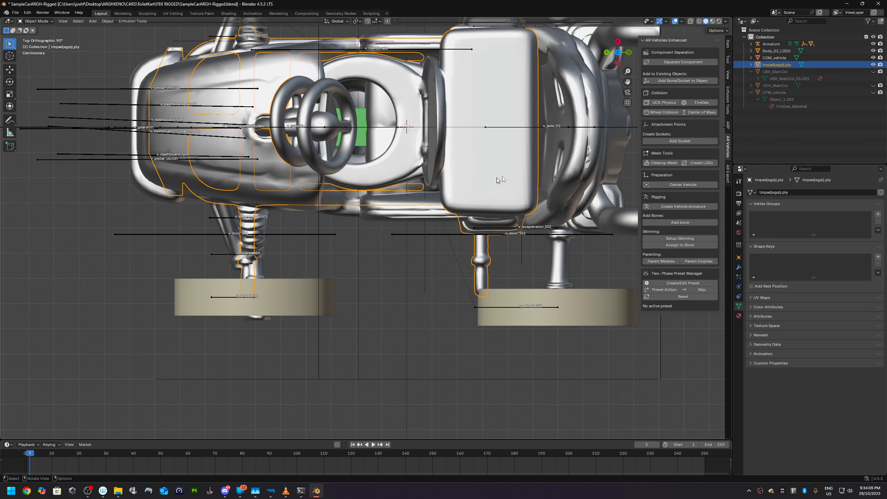
pyautogui.press('Delete')
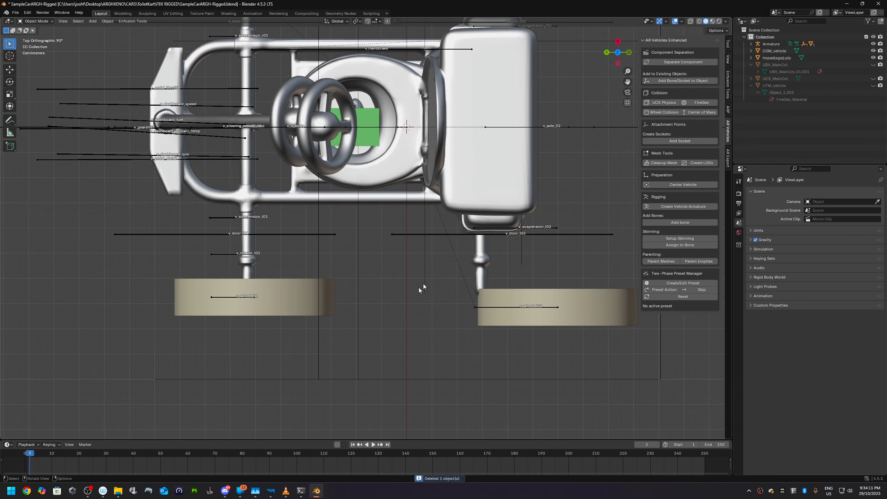
pyautogui.moveTo(367, 337)
pyautogui.keyDown('alt'); pyautogui.mouseDown(button='middle')
pyautogui.moveTo(532, 157)
pyautogui.moveTo(363, 327)
pyautogui.mouseUp(button='middle'); pyautogui.keyUp('alt')
pyautogui.click(366, 144)
pyautogui.press('h')
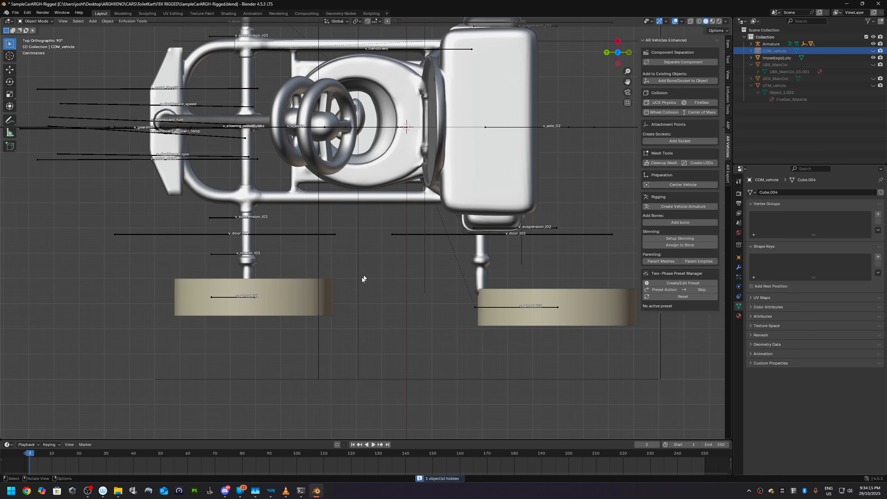
# Step: Check the wheel alignment at an angle and from the side, then undo the cube's hiding and the base body's deletion
pyautogui.moveTo(366, 341); pyautogui.dragTo(556, 215, button='middle')
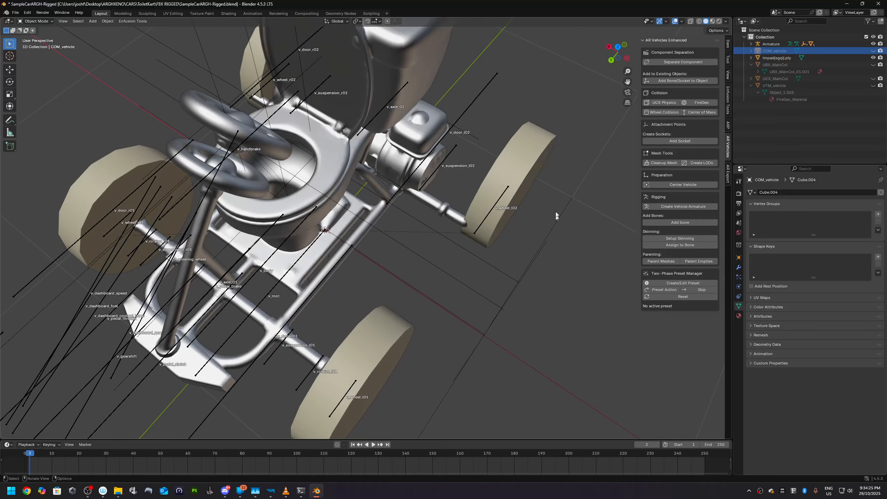
pyautogui.press('ctrl+KP_3')
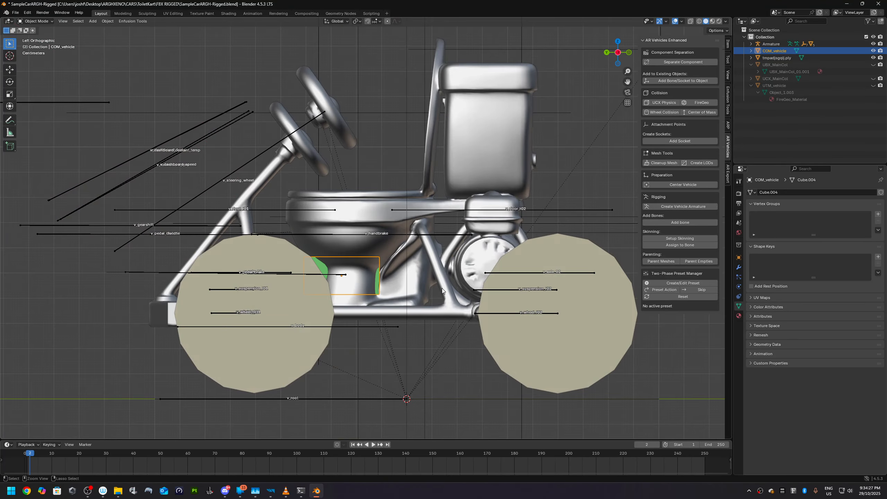
pyautogui.hotkey('ctrl', 'z')
pyautogui.hotkey('ctrl', 'z')
pyautogui.keyDown('alt'); pyautogui.moveTo(442, 325); pyautogui.dragTo(443, 375, button='middle'); pyautogui.keyUp('alt')
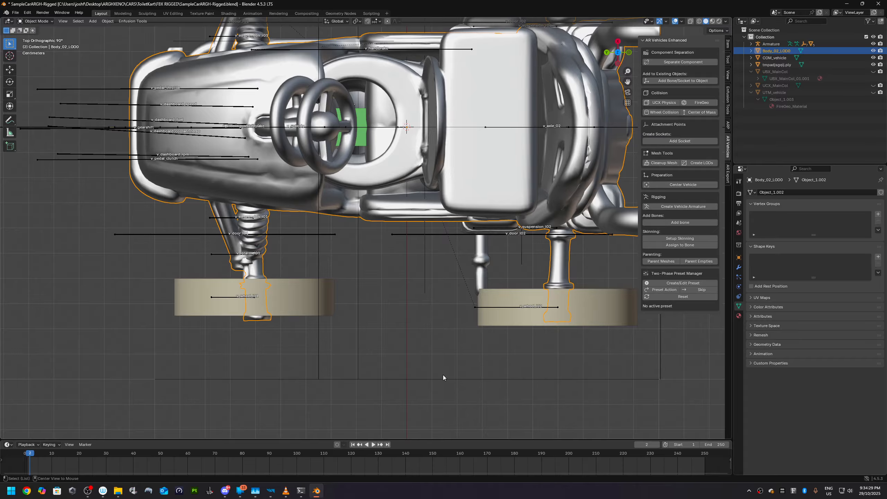
pyautogui.hotkey('ctrl', 'z')
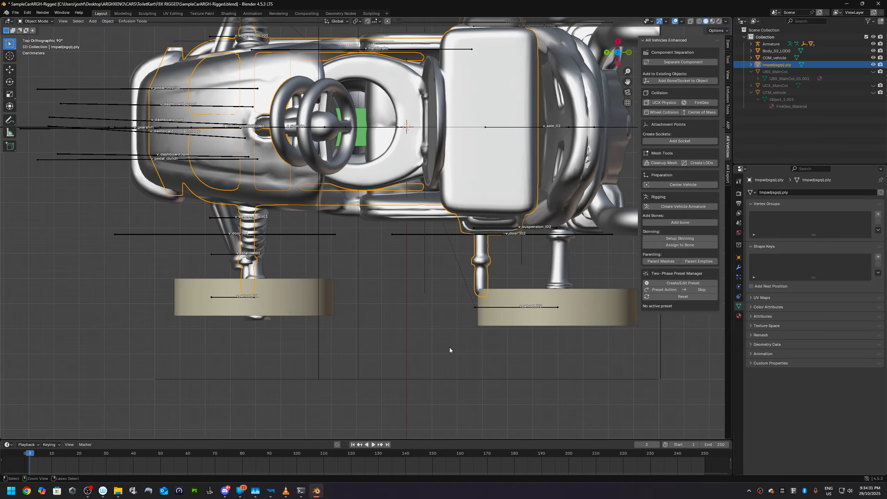
# Step: Step through the edit history to reinstate the toilet kart's placement, the base kart body's deletion and the COM_vehicle cube's hiding
pyautogui.hotkey('ctrl', 'z')
pyautogui.hotkey('ctrl', 'z')
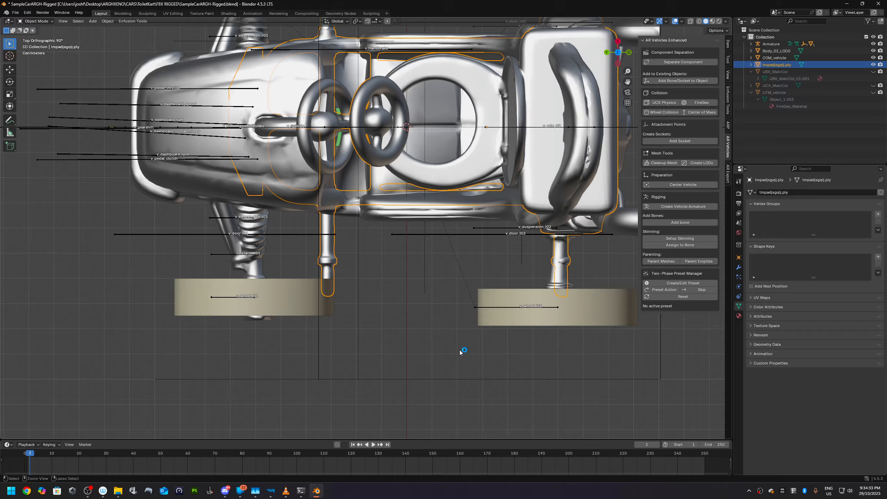
pyautogui.hotkey('ctrl', 'z')
pyautogui.hotkey('ctrl', 'z')
pyautogui.hotkey('ctrl', 'z')
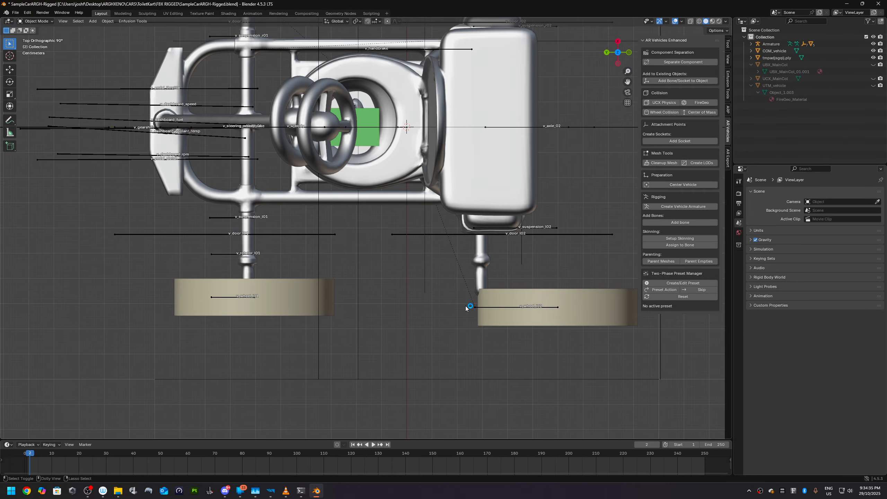
pyautogui.keyDown('alt'); pyautogui.moveTo(442, 327); pyautogui.dragTo(453, 349, button='middle'); pyautogui.keyUp('alt')
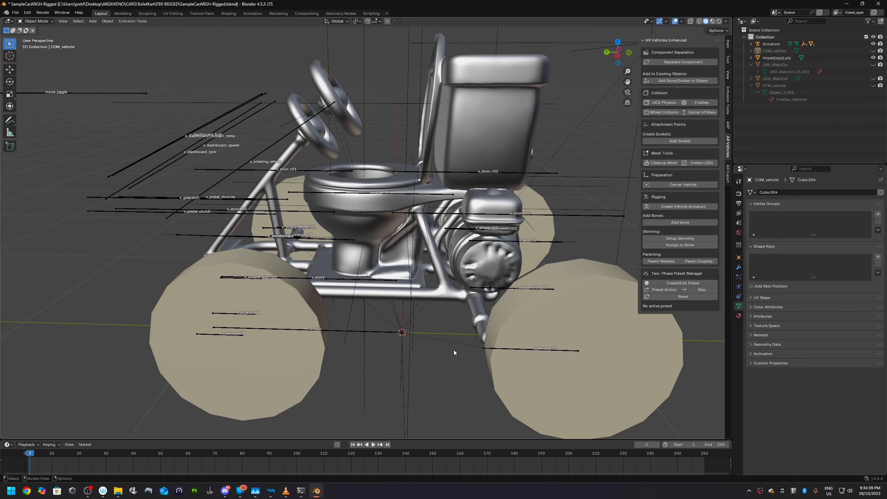
# Step: Hide the four wheel collision meshes around the toilet kart's axles
pyautogui.click(541, 289)
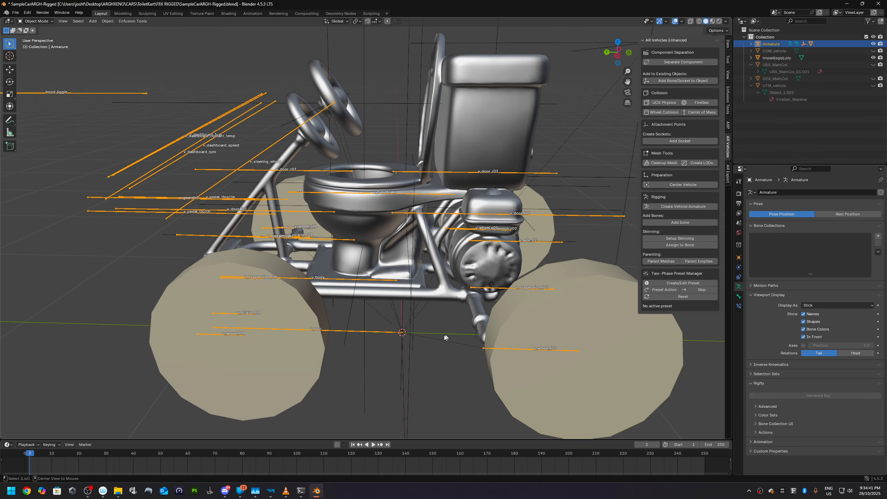
pyautogui.moveTo(445, 336); pyautogui.dragTo(289, 357, button='middle')
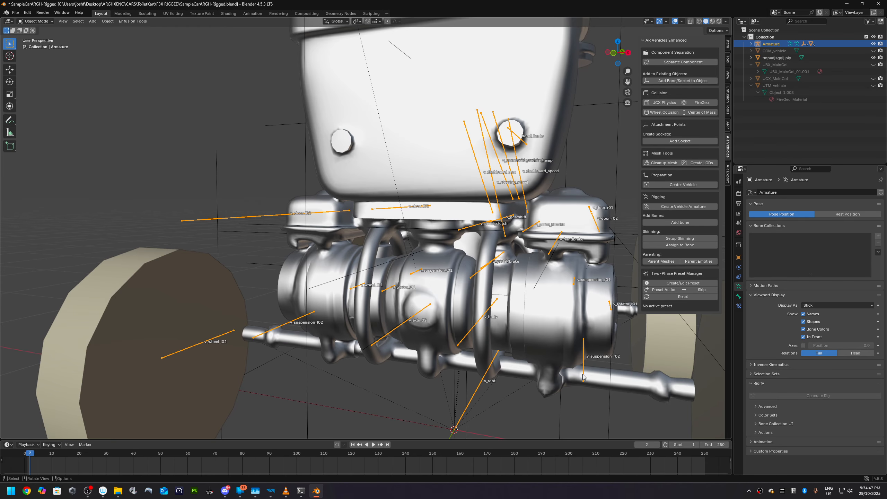
pyautogui.moveTo(591, 378); pyautogui.dragTo(515, 383, button='middle')
pyautogui.scroll(-5, 515, 384)
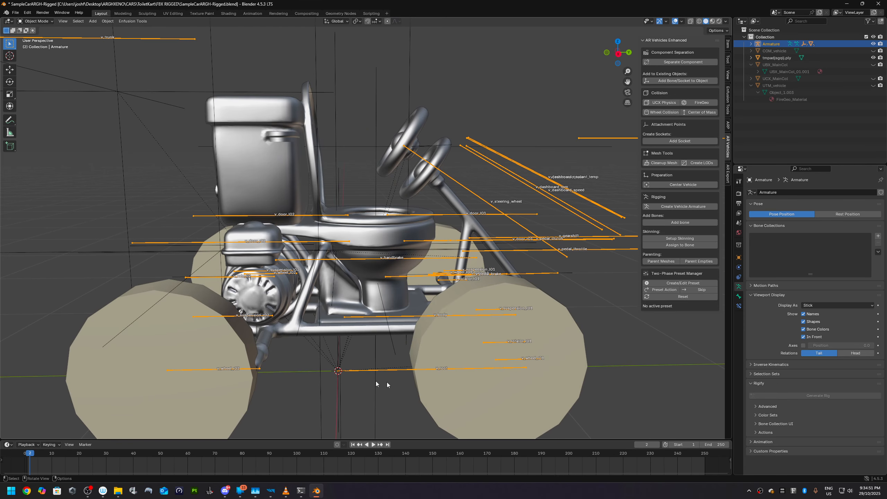
pyautogui.click(94, 319)
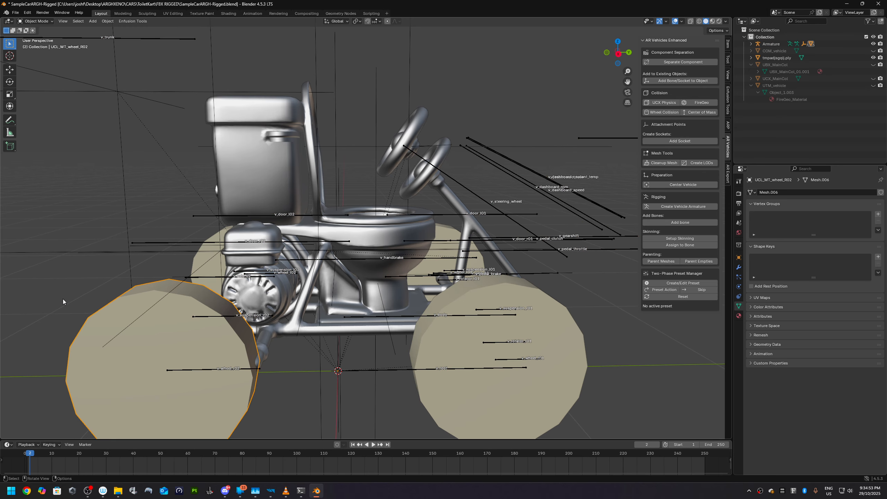
pyautogui.keyDown('alt'); pyautogui.moveTo(81, 336); pyautogui.dragTo(205, 349, button='middle'); pyautogui.keyUp('alt')
pyautogui.click(208, 310)
pyautogui.press('h')
pyautogui.click(262, 318)
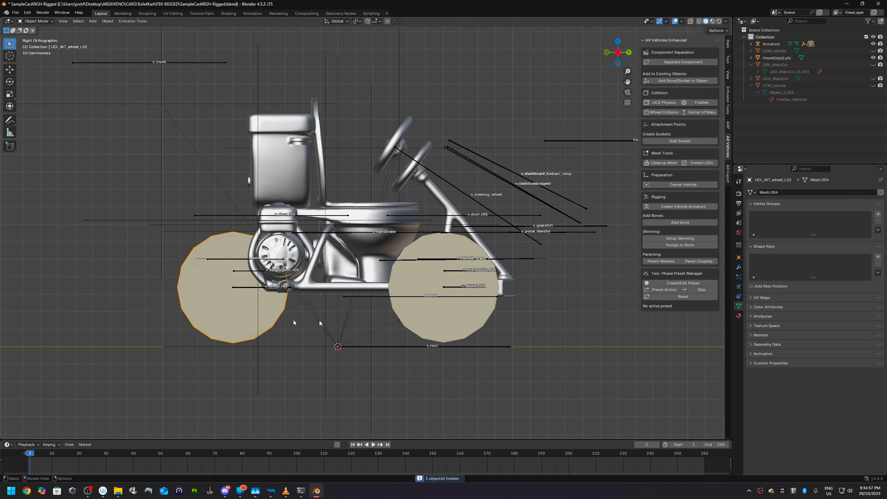
pyautogui.press('h')
pyautogui.click(458, 323)
pyautogui.press('h')
pyautogui.click(458, 325)
pyautogui.press('h')
pyautogui.scroll(4, 253, 321)
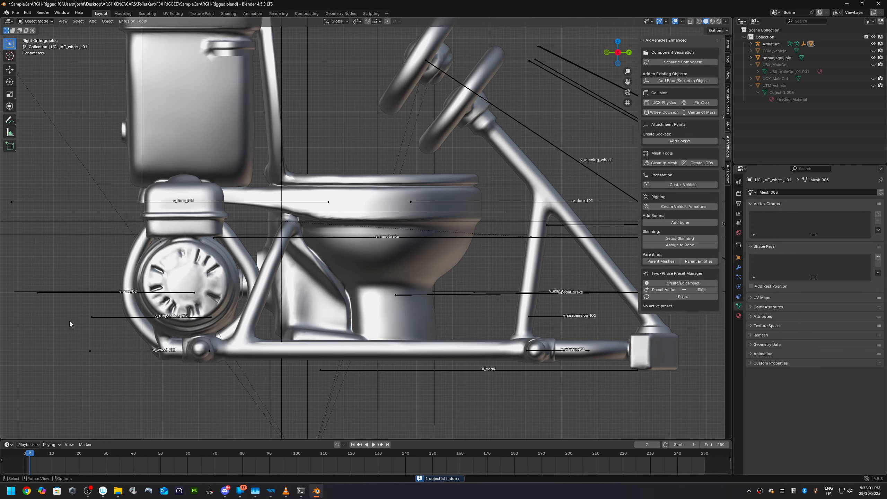
# Step: Edit the armature and move the rear axle, suspension and wheel bones about 0.3 m along Y to line up with the rear axle
pyautogui.click(96, 295)
pyautogui.press('Tab')
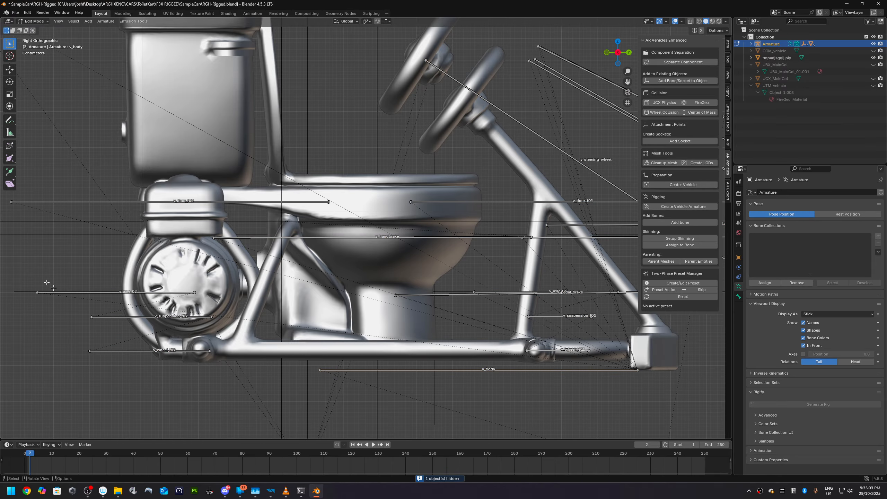
pyautogui.moveTo(12, 268); pyautogui.dragTo(239, 377)
pyautogui.moveTo(181, 327); pyautogui.dragTo(156, 320, button='middle')
pyautogui.scroll(3, 253, 329)
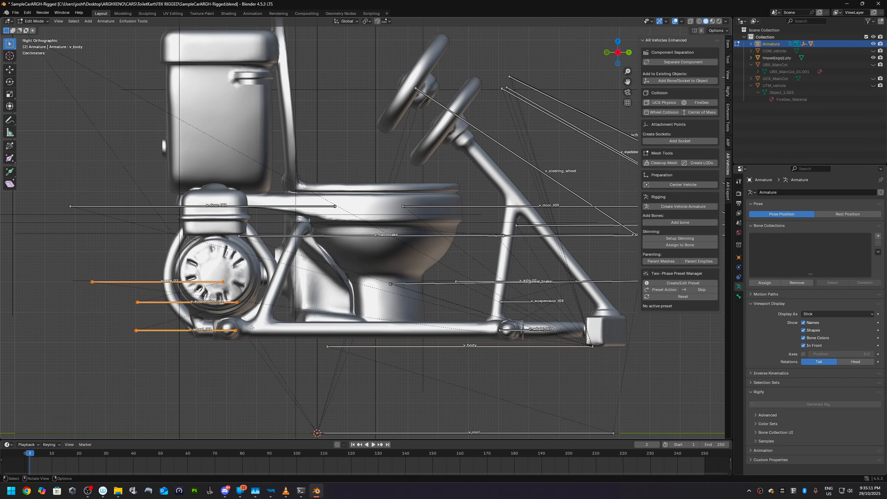
pyautogui.press('g')
pyautogui.press('y')
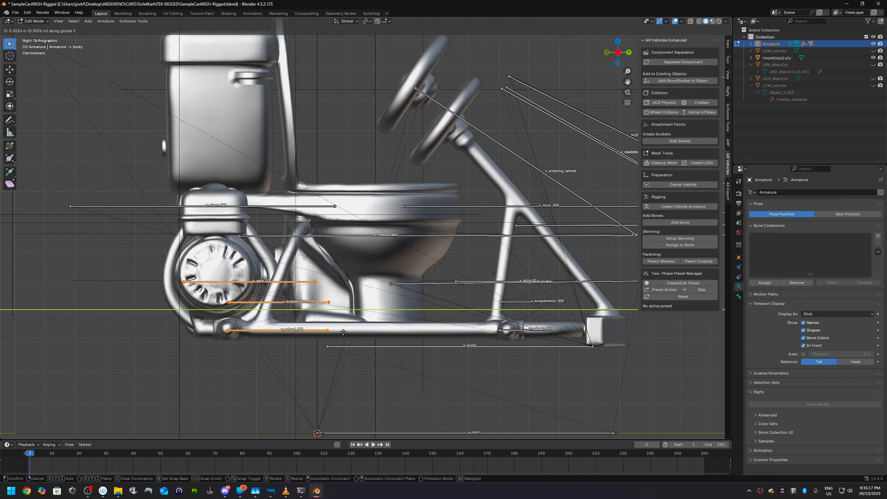
pyautogui.click(343, 332)
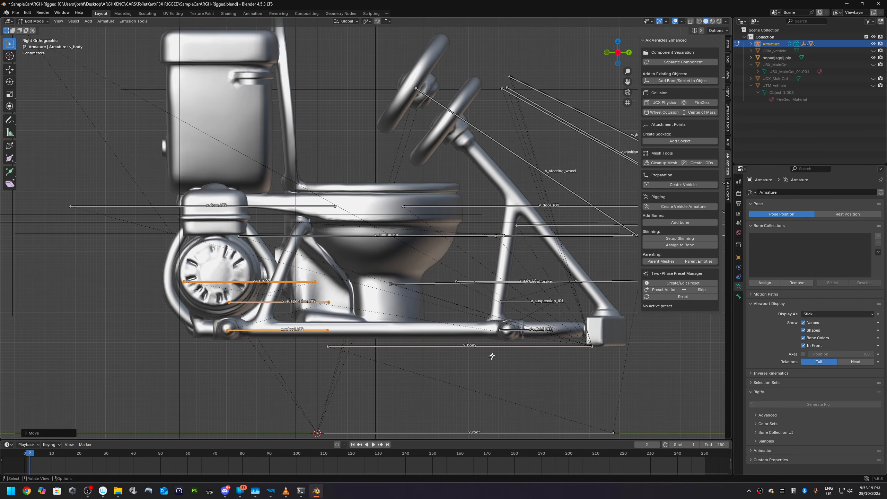
# Step: Inspect how the wheel and rotator bones sit against the toilet kart's axle ends in the perspective, front and side views
pyautogui.moveTo(563, 326); pyautogui.dragTo(290, 386, button='middle')
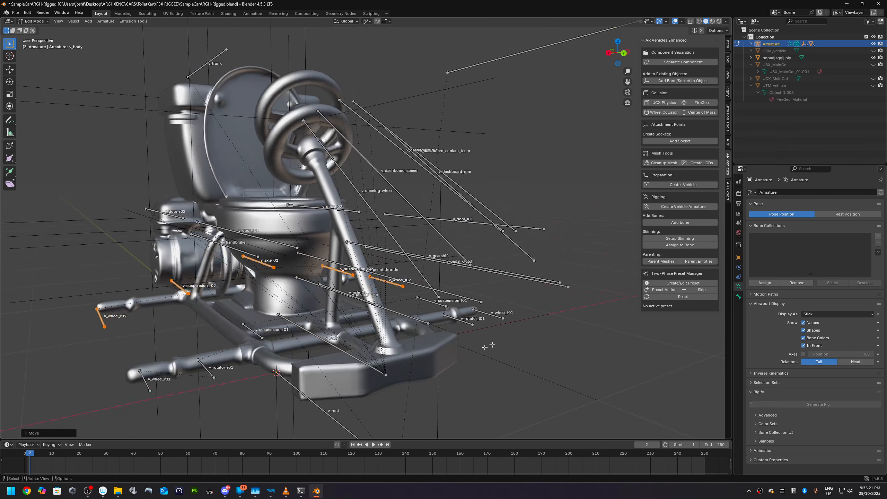
pyautogui.click(208, 375)
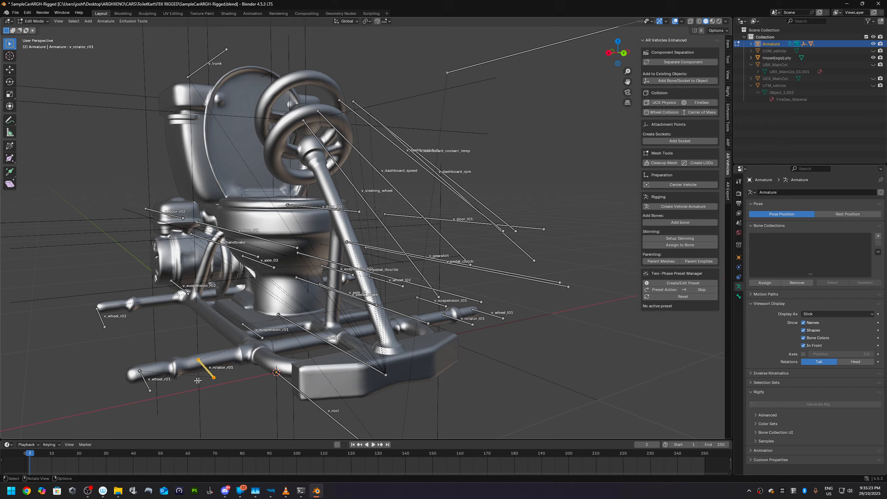
pyautogui.moveTo(231, 380); pyautogui.dragTo(274, 307, button='middle')
pyautogui.click(225, 267)
pyautogui.click(198, 245)
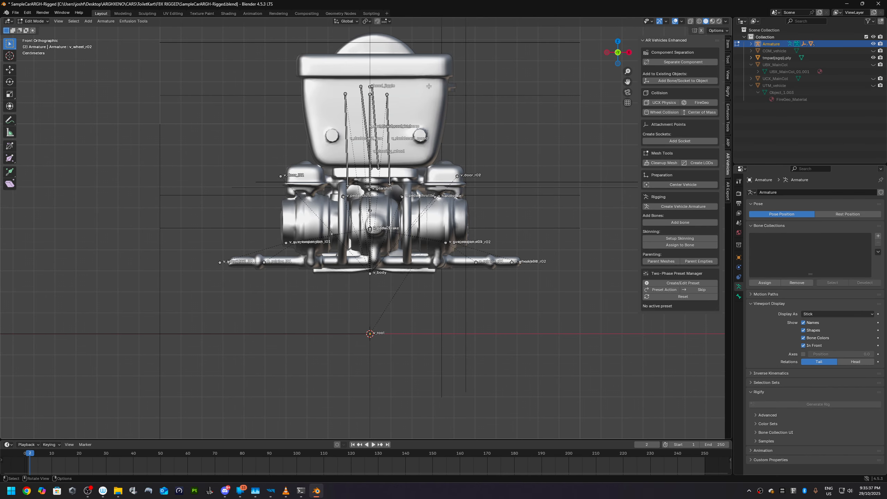
pyautogui.scroll(1, 427, 105)
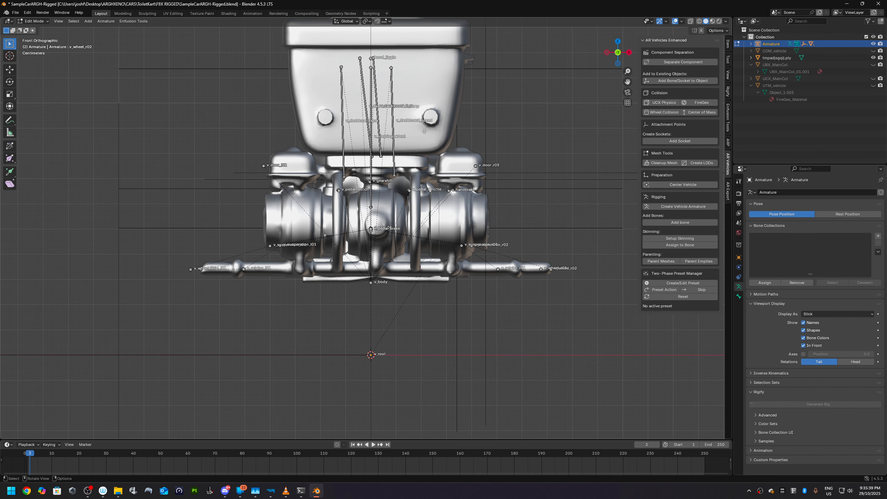
pyautogui.press('Tab')
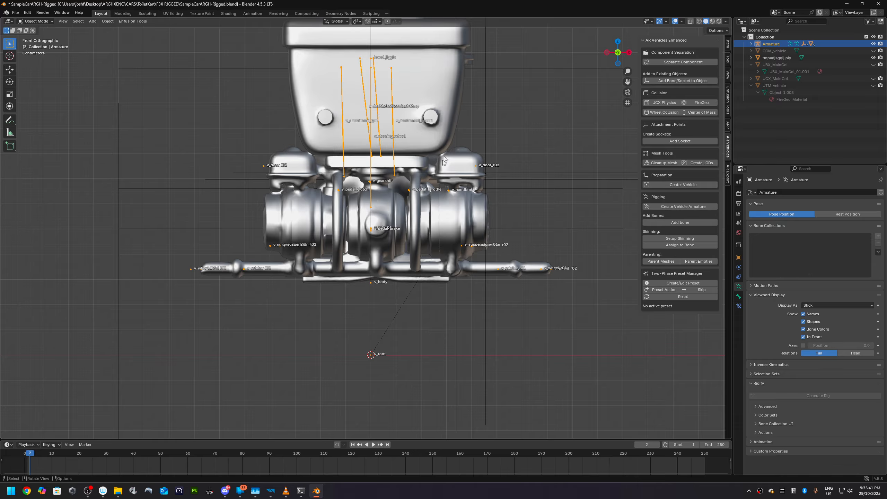
pyautogui.scroll(-2, 454, 164)
pyautogui.press('KP_3')
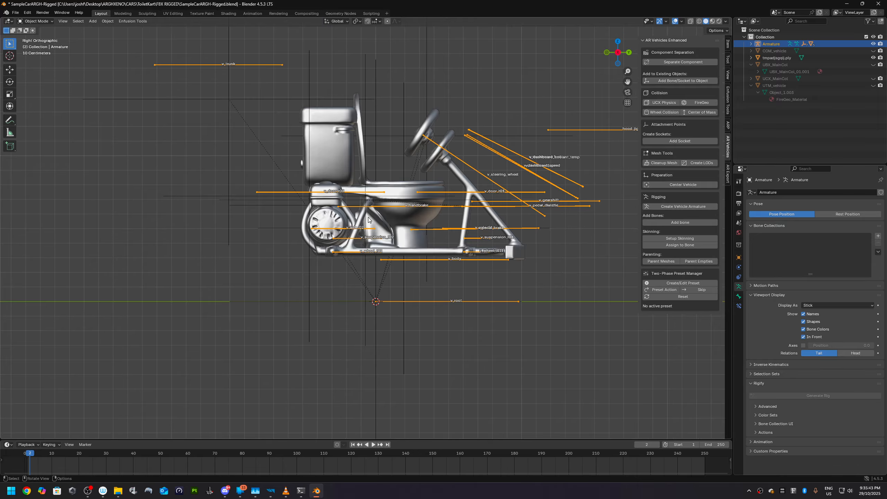
pyautogui.press('Tab')
pyautogui.press('KP_1')
pyautogui.scroll(2, 397, 153)
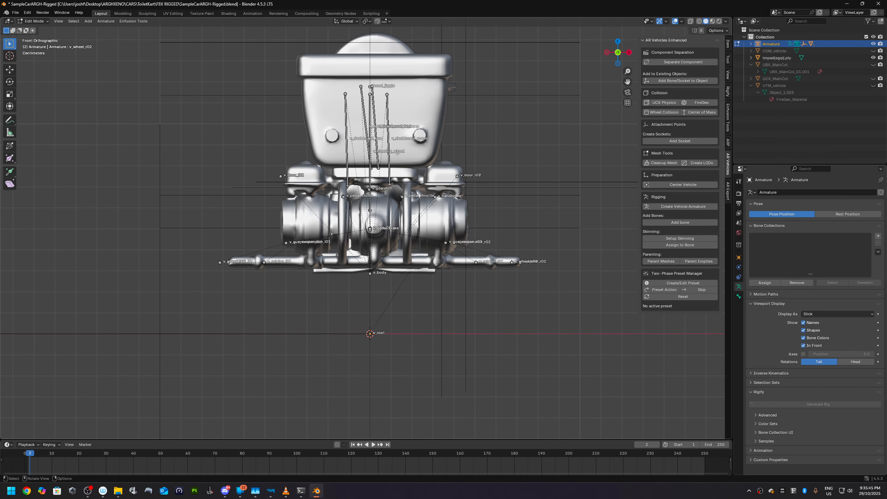
# Step: Move the toilet kart mesh about -0.021 m along X in the front view to centre it on the armature
pyautogui.press('Tab')
pyautogui.click(424, 113)
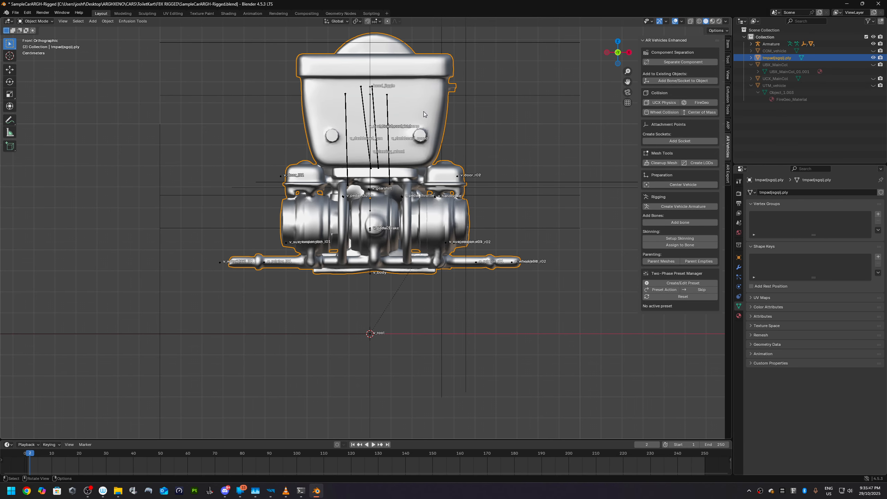
pyautogui.press('g')
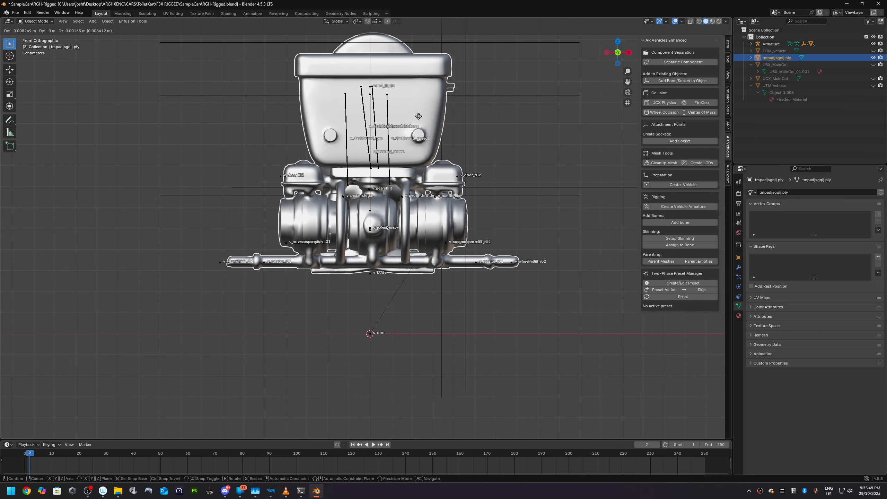
pyautogui.press('y')
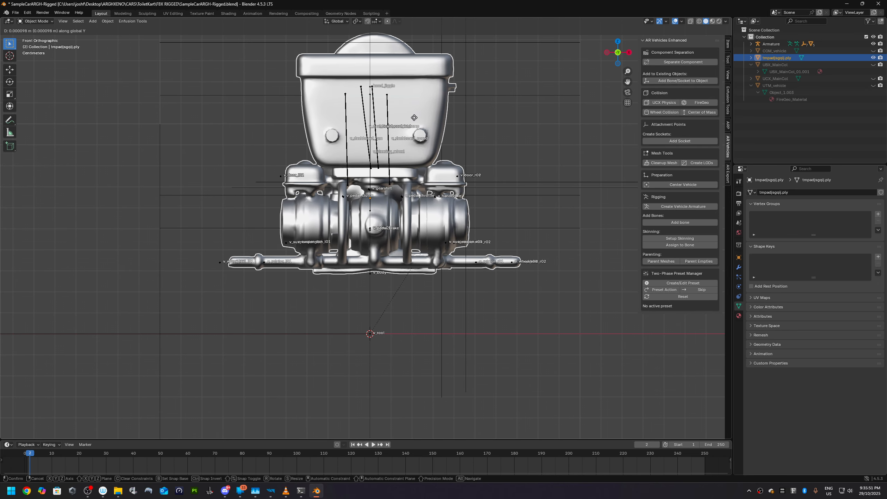
pyautogui.press('x')
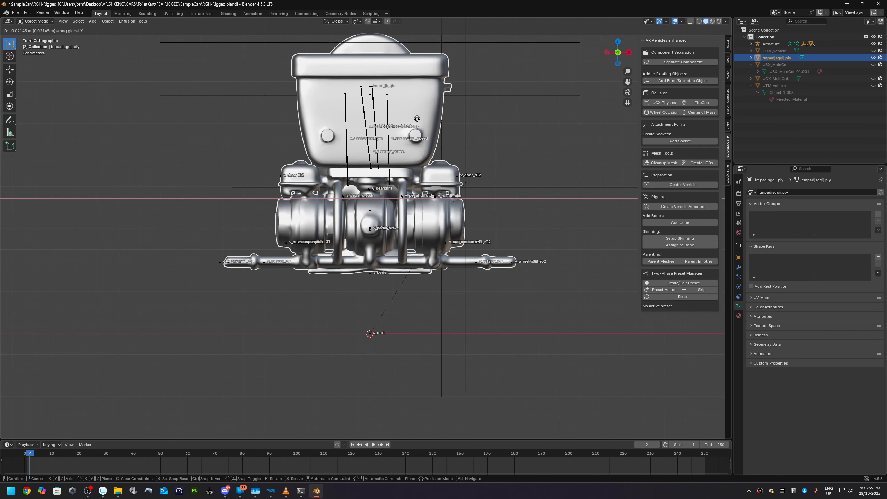
pyautogui.click(416, 119)
pyautogui.hotkey('alt', 'space')
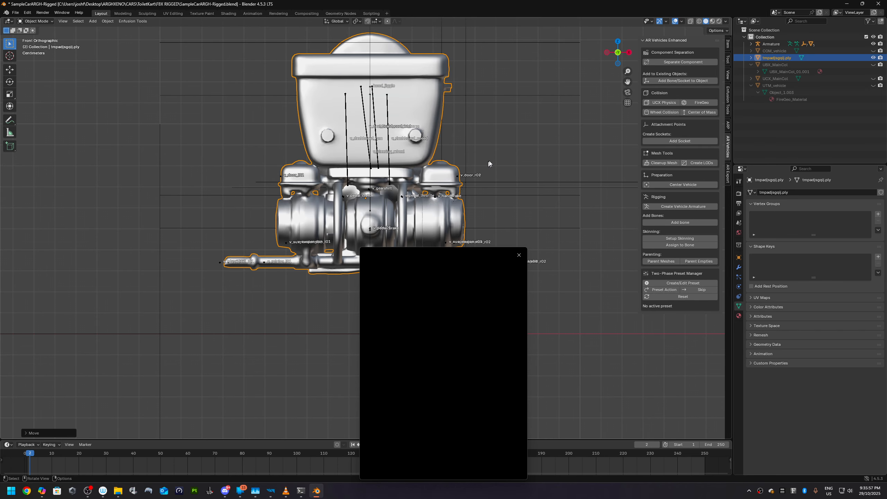
pyautogui.click(489, 164)
pyautogui.click(518, 256)
# Step: Edit the armature and move the v_wheel_r02 bone -0.05 m along X onto the rear axle's end
pyautogui.moveTo(551, 172); pyautogui.dragTo(194, 250, button='middle')
pyautogui.click(170, 235)
pyautogui.press('Tab')
pyautogui.click(165, 232)
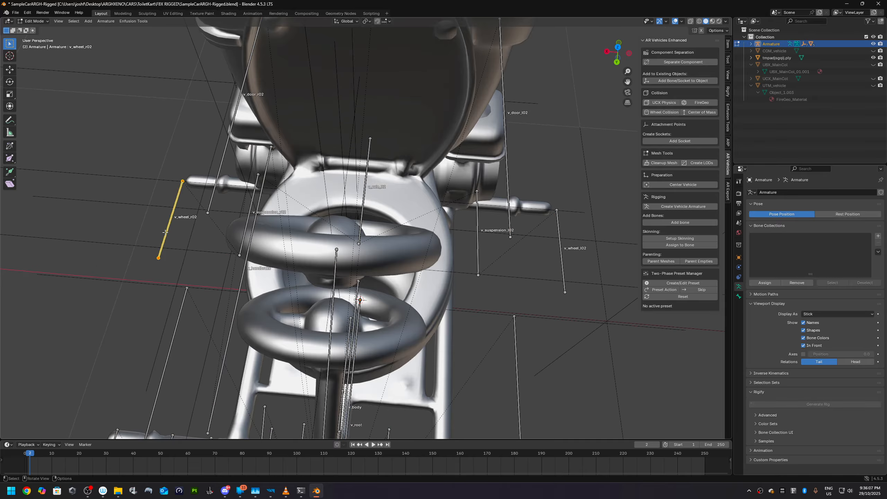
pyautogui.press('g')
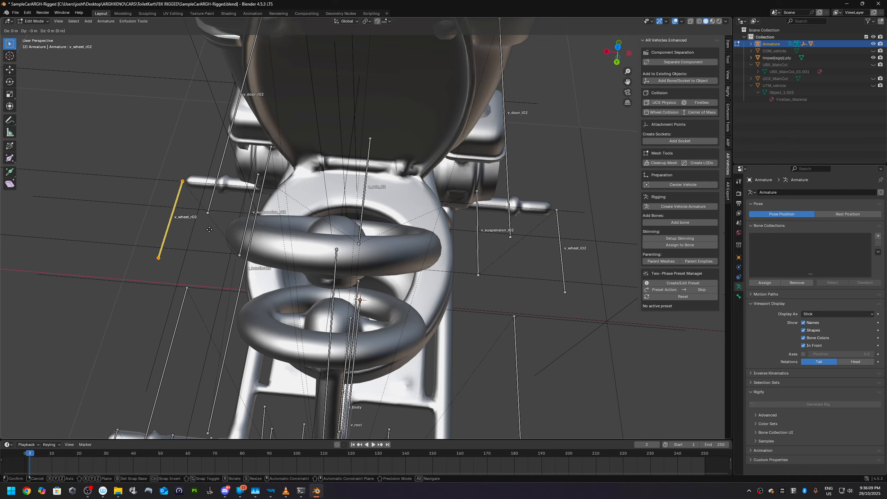
pyautogui.press('x')
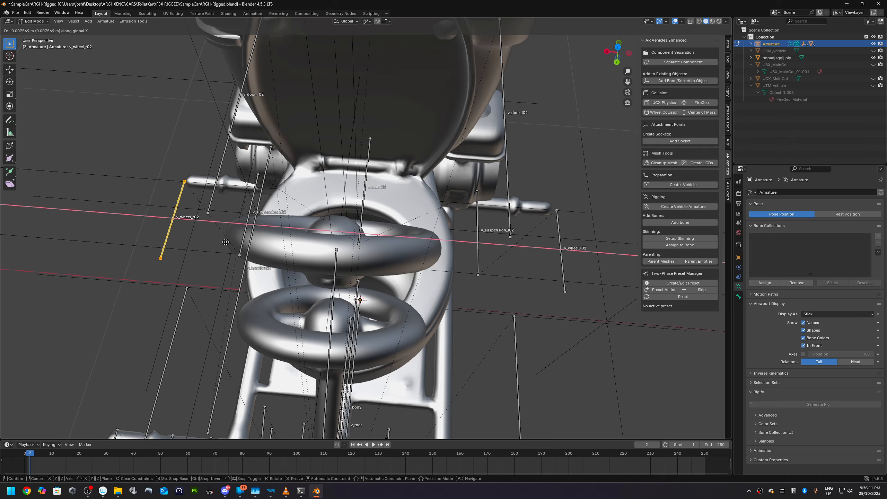
pyautogui.write('-.2')
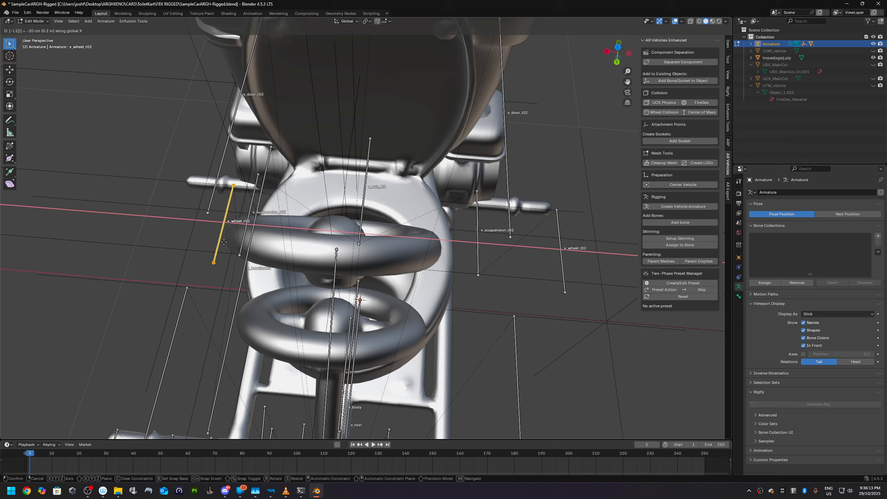
pyautogui.press('BackSpace')
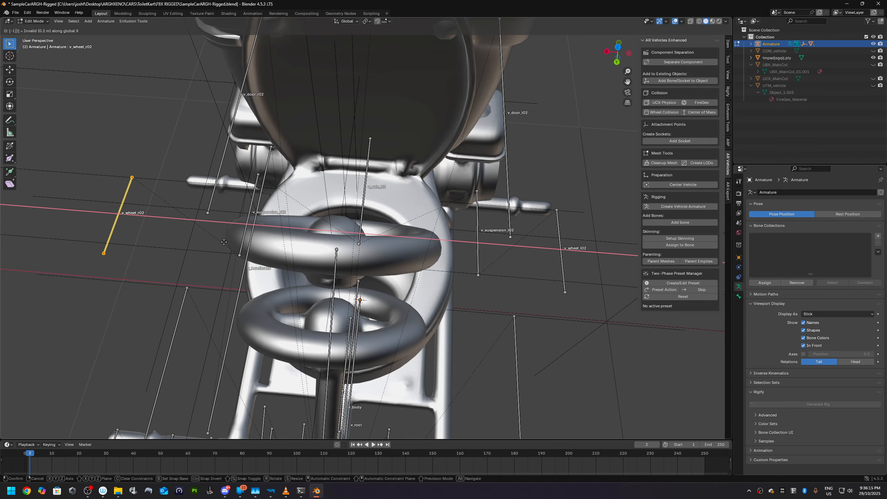
pyautogui.write('1')
pyautogui.press('BackSpace')
pyautogui.write('05')
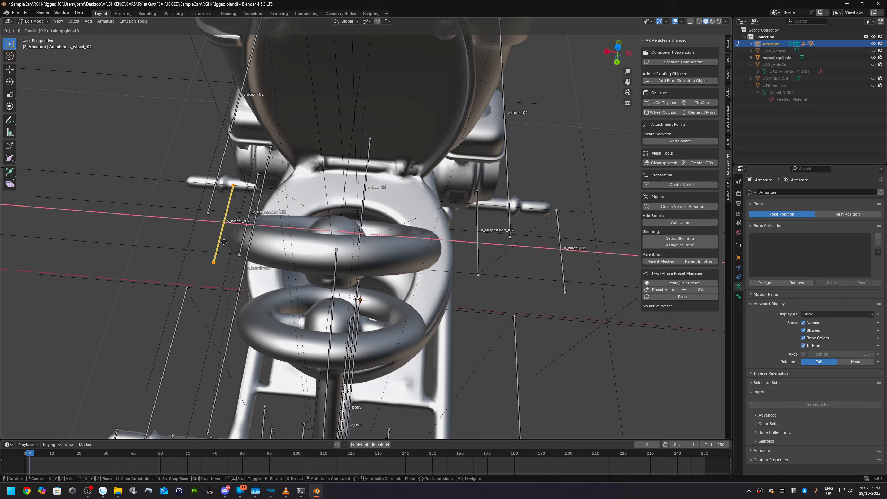
pyautogui.press('BackSpace')
pyautogui.press('BackSpace')
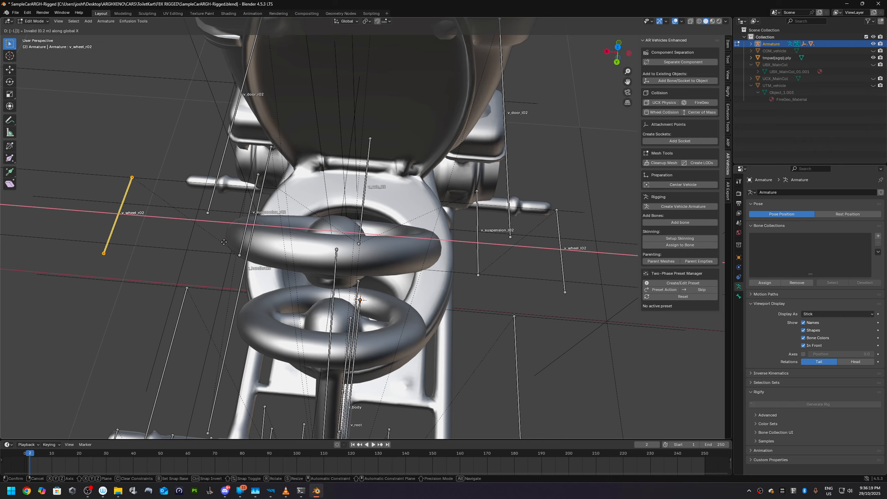
pyautogui.press('BackSpace')
pyautogui.press('BackSpace')
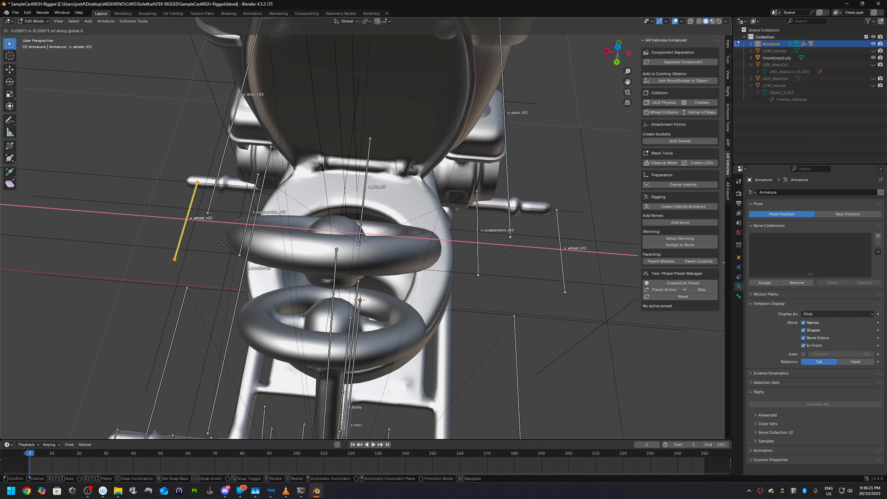
pyautogui.write('.')
pyautogui.press('BackSpace')
pyautogui.press('BackSpace')
pyautogui.write('-.05')
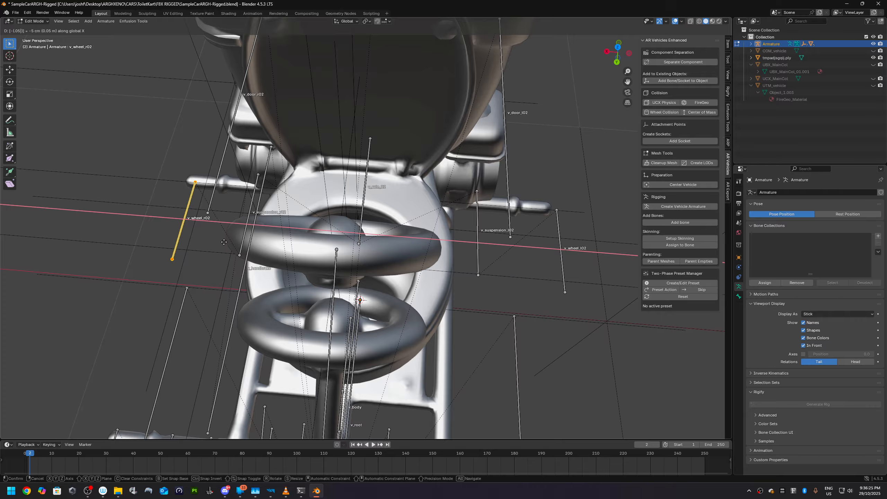
pyautogui.press('Return')
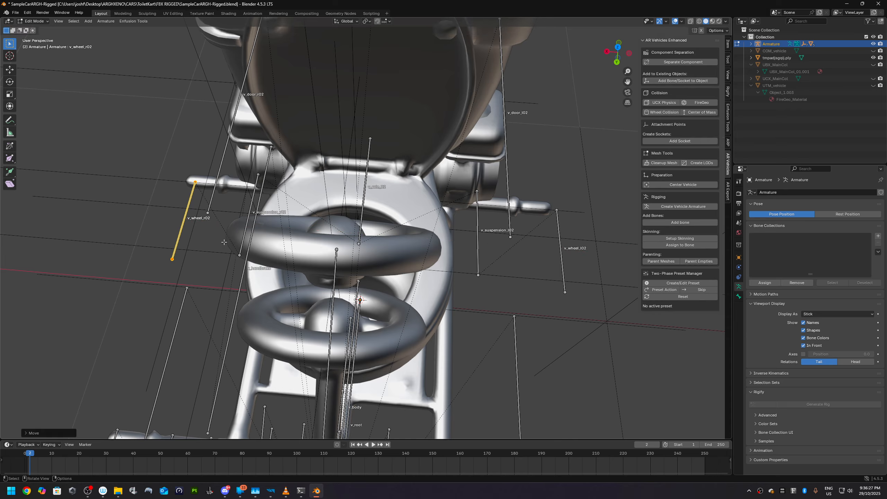
# Step: Move the v_wheel_l02 bone 0.05 m along X onto the rear axle's other end
pyautogui.click(560, 266)
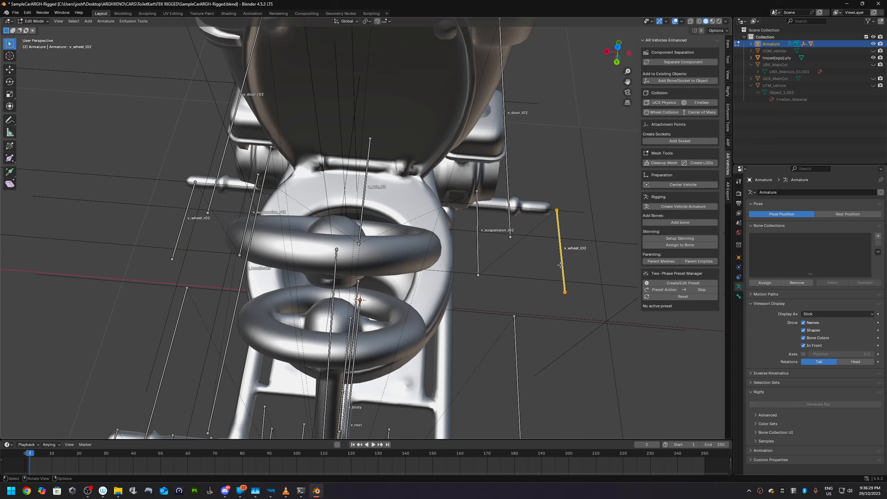
pyautogui.press('g')
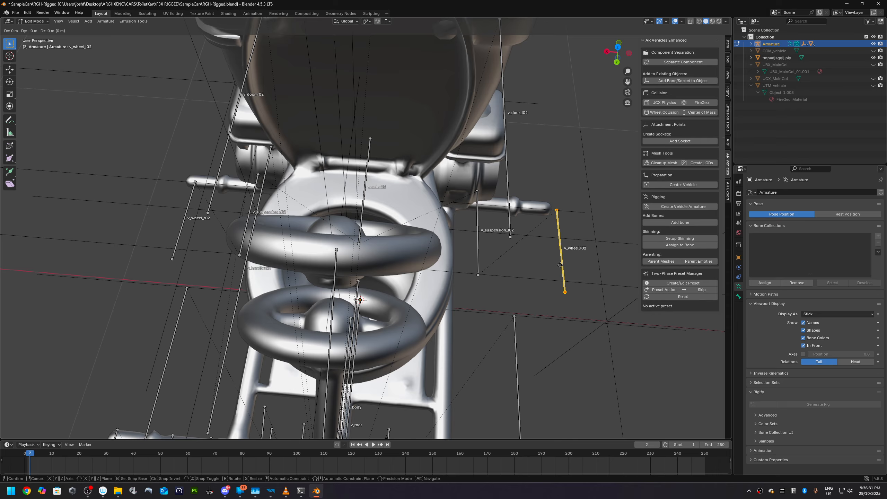
pyautogui.write('x: [.05')
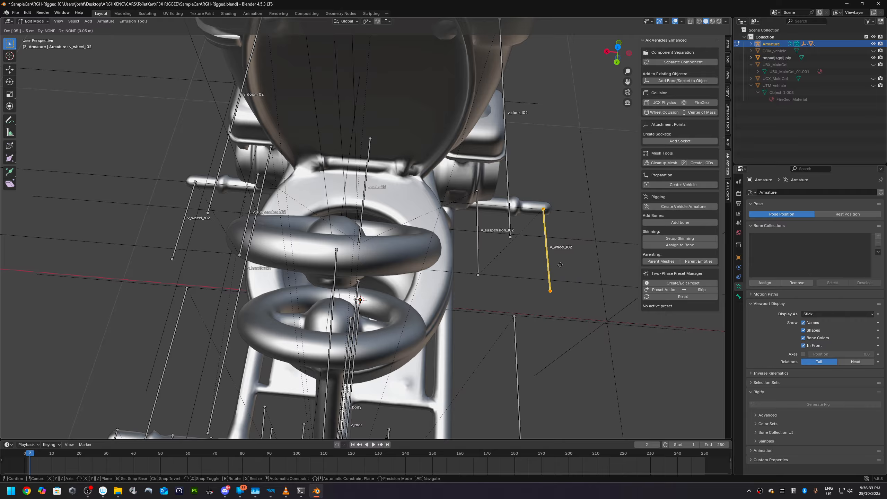
pyautogui.press('Return')
# Step: Move the v_axle_01 bone, the left front suspension bone and both sides' front rotator and wheel bones about 0.027 m along Y onto the front axle
pyautogui.scroll(-2, 498, 348)
pyautogui.keyDown('shift'); pyautogui.moveTo(498, 347); pyautogui.dragTo(509, 228, button='middle'); pyautogui.keyUp('shift')
pyautogui.scroll(1, 330, 359)
pyautogui.moveTo(330, 358); pyautogui.dragTo(359, 333, button='middle')
pyautogui.moveTo(360, 333); pyautogui.dragTo(392, 340)
pyautogui.moveTo(387, 346); pyautogui.dragTo(454, 266, button='middle')
pyautogui.moveTo(461, 269); pyautogui.dragTo(444, 217)
pyautogui.scroll(2, 470, 214)
pyautogui.moveTo(479, 211); pyautogui.dragTo(478, 233, button='middle')
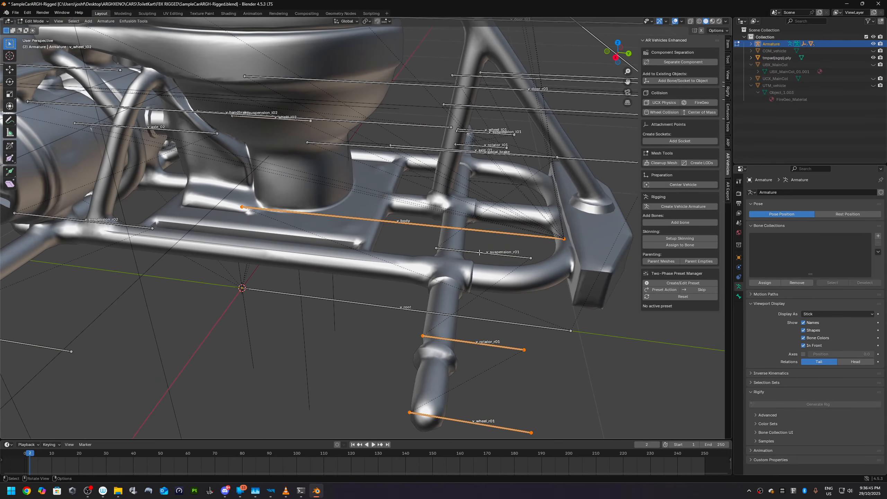
pyautogui.keyDown('shift'); pyautogui.click(478, 231); pyautogui.keyUp('shift')
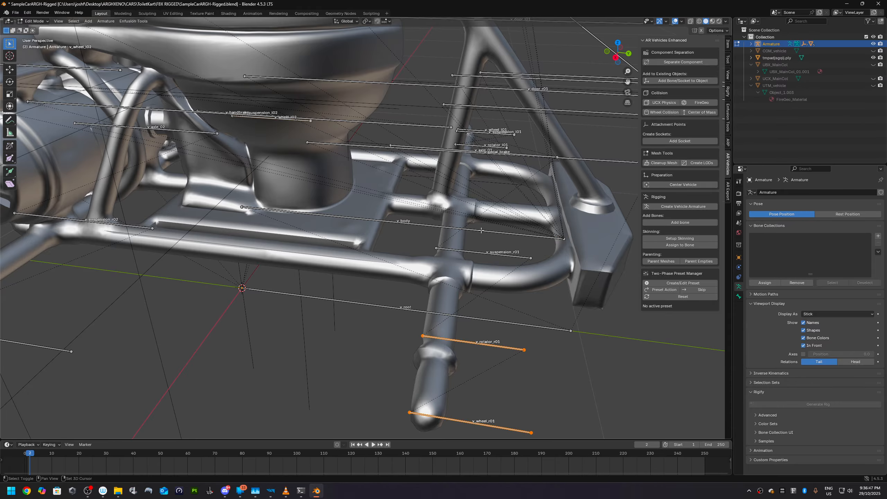
pyautogui.moveTo(492, 238); pyautogui.dragTo(506, 243, button='middle')
pyautogui.keyDown('shift'); pyautogui.click(593, 144); pyautogui.keyUp('shift')
pyautogui.moveTo(587, 156)
pyautogui.mouseDown(button='middle')
pyautogui.moveTo(581, 170)
pyautogui.moveTo(587, 167)
pyautogui.mouseUp(button='middle')
pyautogui.keyDown('shift'); pyautogui.click(584, 152); pyautogui.keyUp('shift')
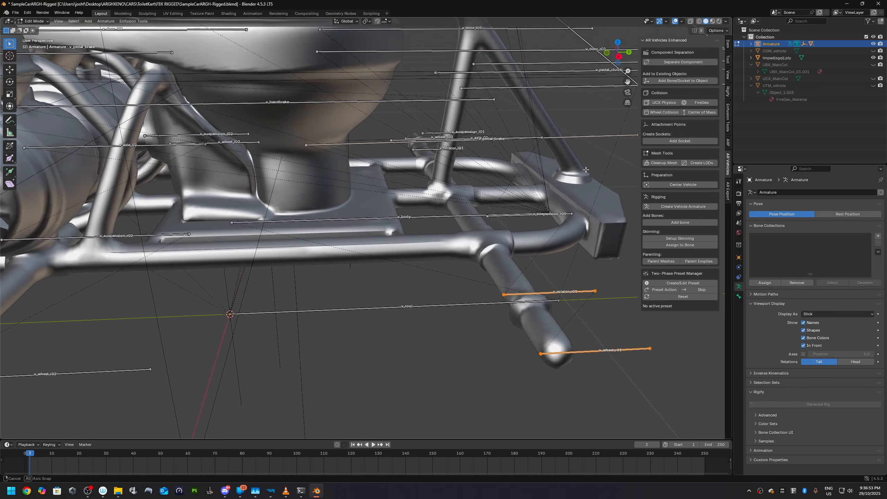
pyautogui.scroll(3, 436, 98)
pyautogui.keyDown('shift'); pyautogui.click(429, 66); pyautogui.keyUp('shift')
pyautogui.moveTo(429, 66); pyautogui.dragTo(329, 149, button='middle')
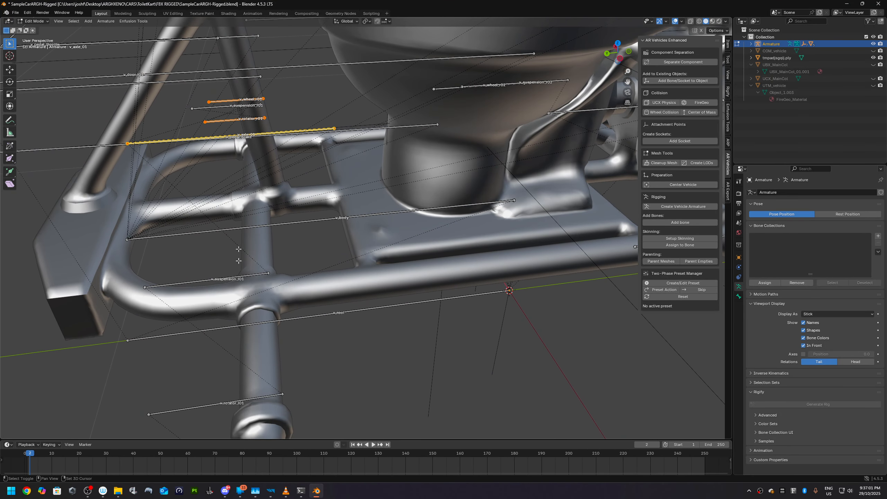
pyautogui.click(252, 276)
pyautogui.moveTo(252, 276); pyautogui.dragTo(304, 267, button='middle')
pyautogui.keyDown('shift'); pyautogui.click(304, 266); pyautogui.keyUp('shift')
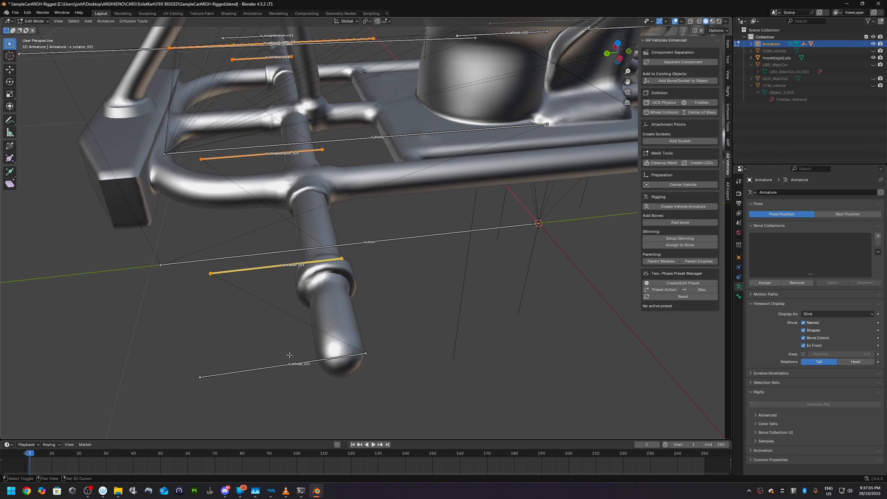
pyautogui.keyDown('shift'); pyautogui.click(290, 367); pyautogui.keyUp('shift')
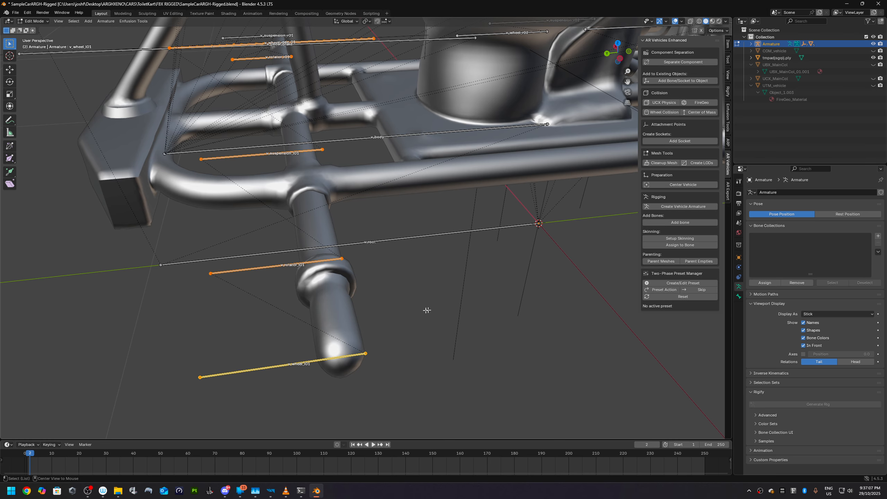
pyautogui.keyDown('alt'); pyautogui.moveTo(430, 310); pyautogui.dragTo(390, 307, button='middle'); pyautogui.keyUp('alt')
pyautogui.keyDown('alt'); pyautogui.moveTo(389, 307); pyautogui.dragTo(349, 305, button='middle'); pyautogui.keyUp('alt')
pyautogui.scroll(2, 493, 169)
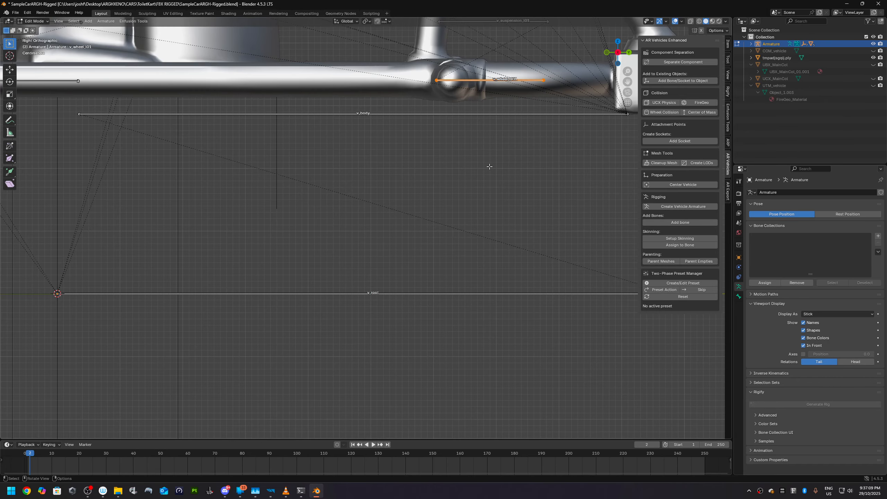
pyautogui.keyDown('shift'); pyautogui.moveTo(489, 166); pyautogui.dragTo(408, 272, button='middle'); pyautogui.keyUp('shift')
pyautogui.press('g')
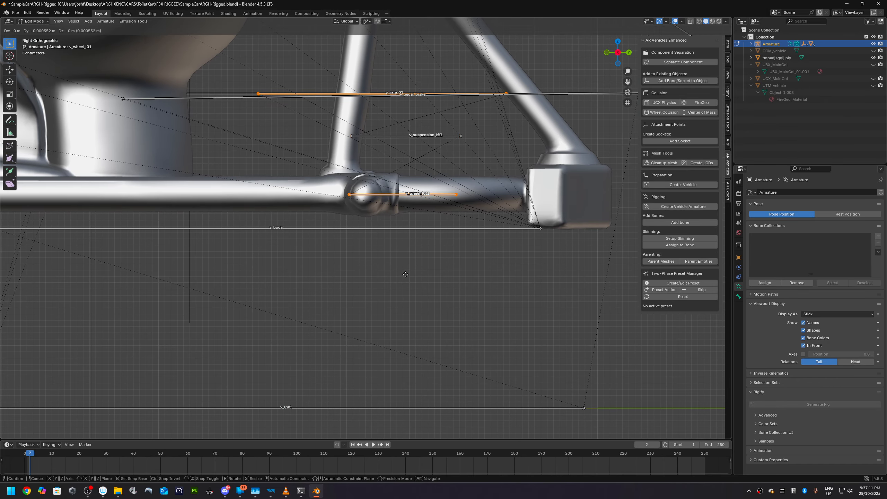
pyautogui.press('y')
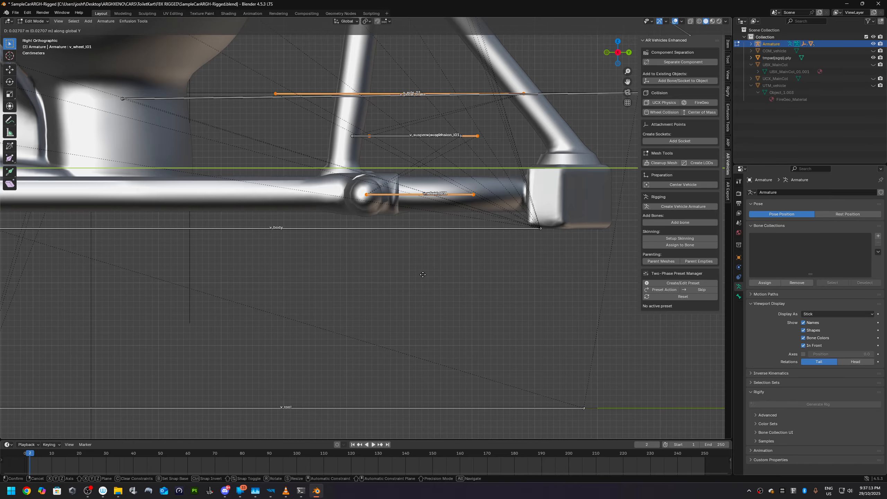
pyautogui.click(423, 275)
# Step: Clear the bone selection and examine how the bones line up with the toilet kart in the right and left side views
pyautogui.scroll(-2, 423, 275)
pyautogui.click(415, 239)
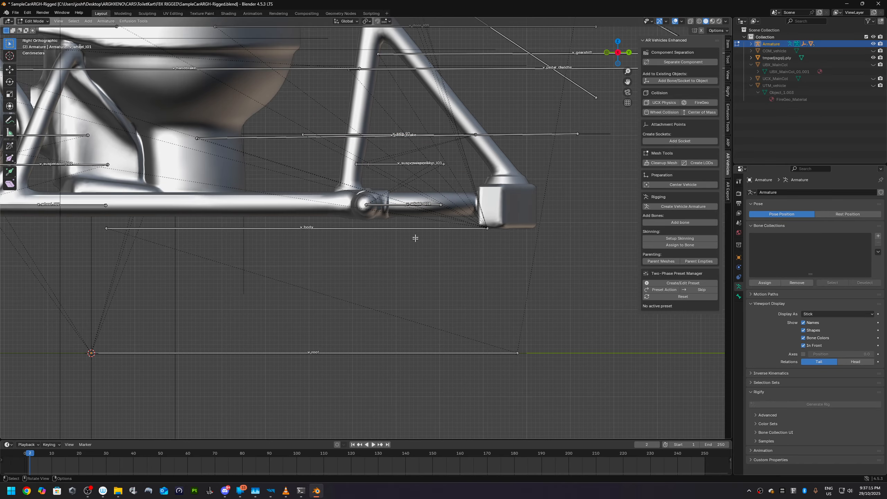
pyautogui.scroll(-2, 423, 287)
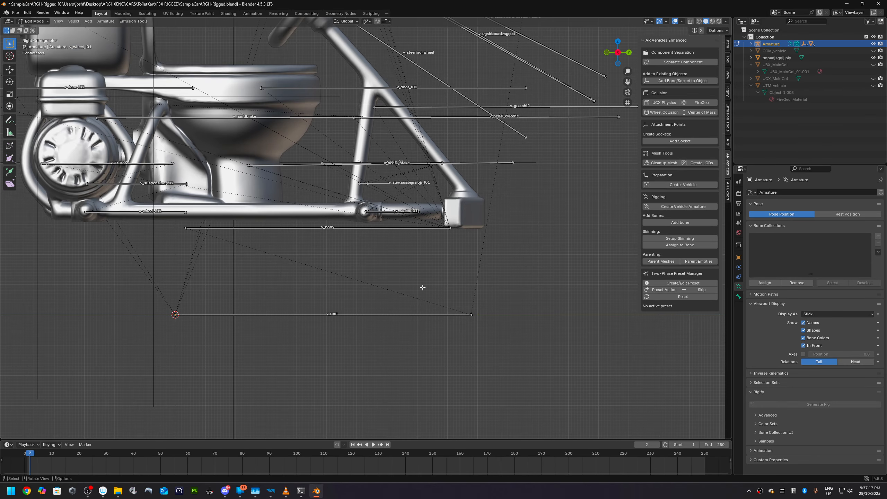
pyautogui.scroll(-2, 423, 287)
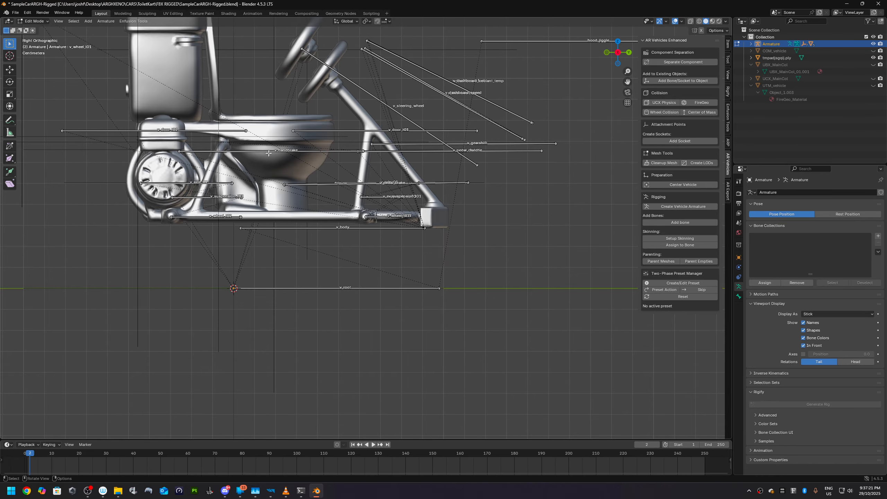
pyautogui.keyDown('alt'); pyautogui.moveTo(271, 157); pyautogui.dragTo(444, 158, button='middle'); pyautogui.keyUp('alt')
pyautogui.scroll(2, 444, 158)
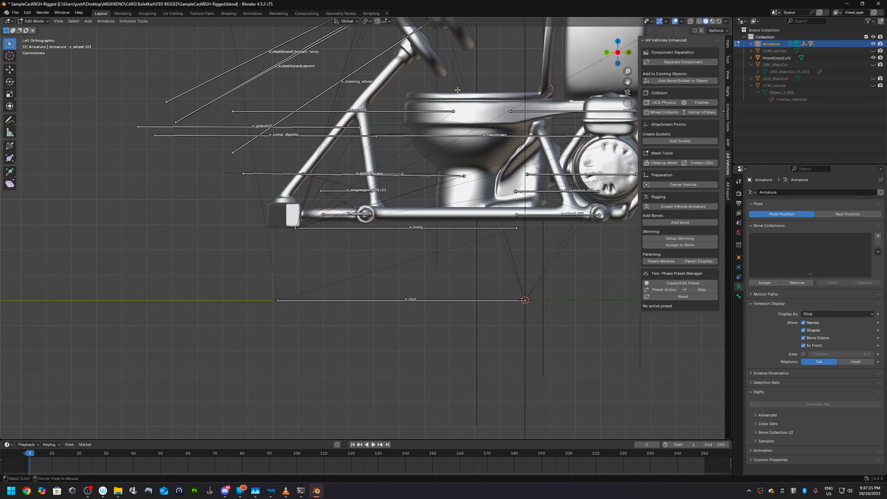
pyautogui.scroll(1, 436, 128)
pyautogui.keyDown('shift'); pyautogui.moveTo(455, 41); pyautogui.dragTo(361, 210, button='middle'); pyautogui.keyUp('shift')
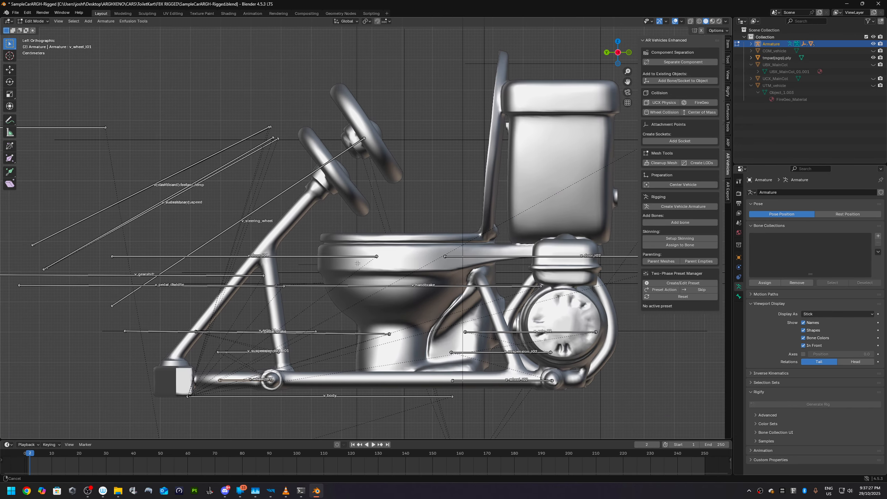
pyautogui.scroll(3, 361, 211)
# Step: Edit the toilet kart mesh, lasso-select its own steering wheel and hub in the left view, and delete the selected vertices
pyautogui.press('Tab')
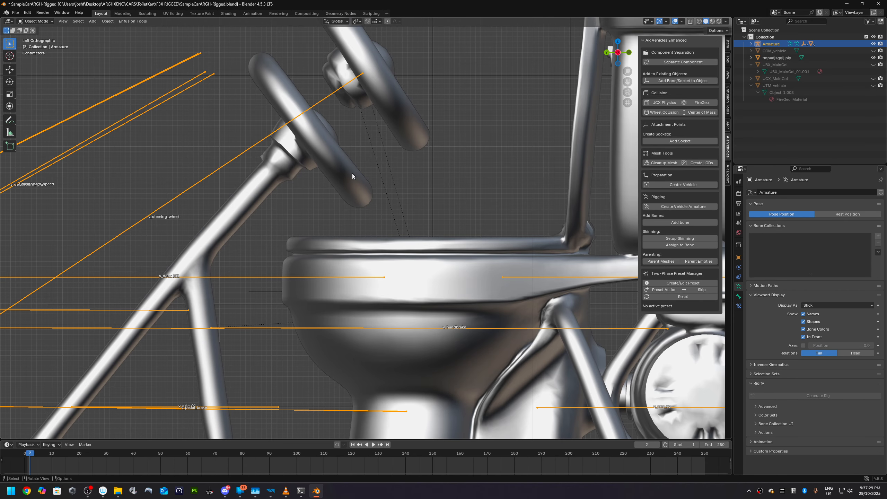
pyautogui.press('Tab')
pyautogui.press('Tab')
pyautogui.click(350, 177)
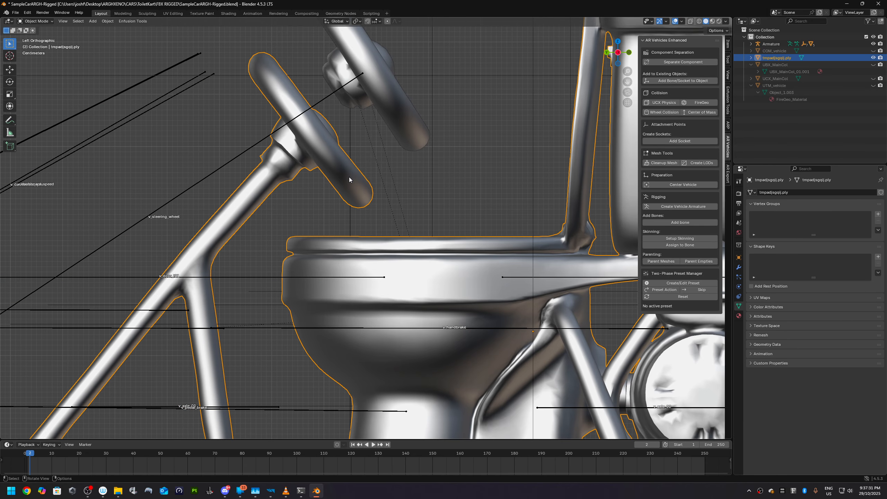
pyautogui.press('Tab')
pyautogui.scroll(2, 319, 238)
pyautogui.scroll(-3, 305, 212)
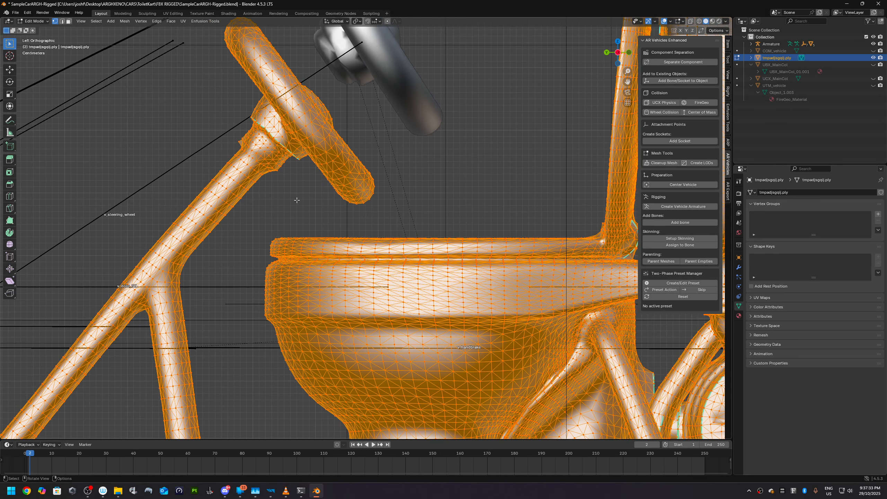
pyautogui.scroll(3, 297, 195)
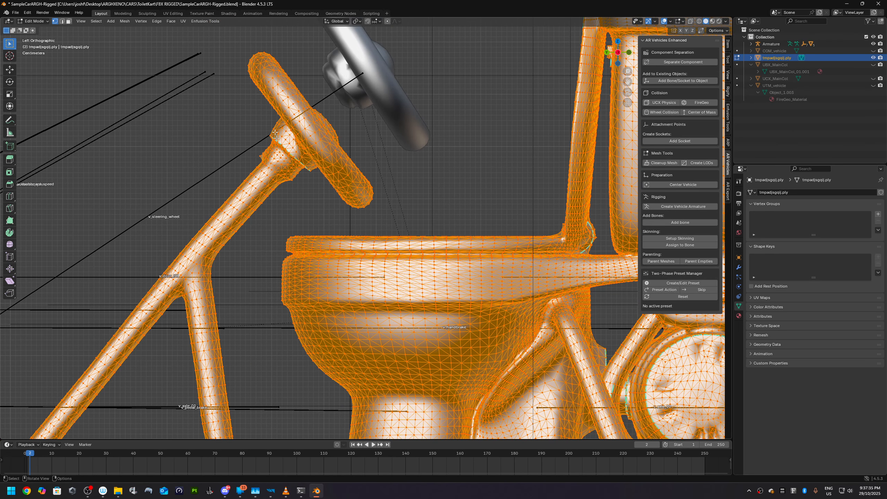
pyautogui.click(252, 42)
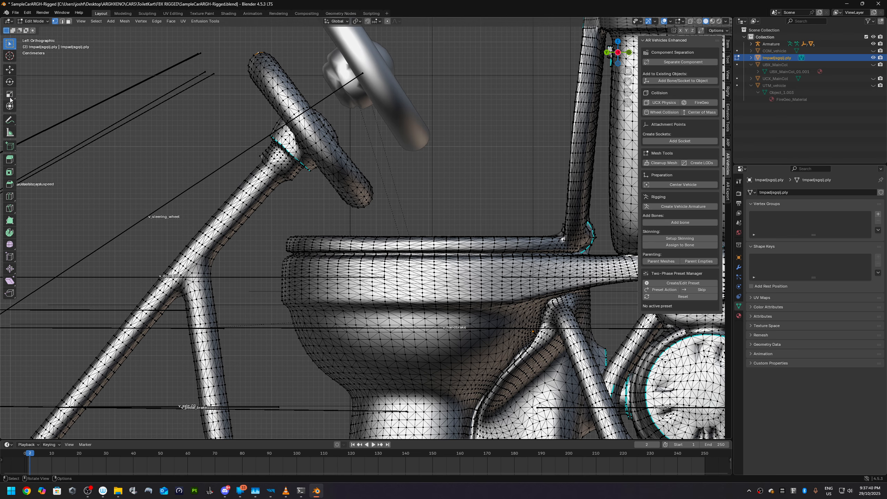
pyautogui.click(13, 50)
pyautogui.click(43, 88)
pyautogui.moveTo(234, 40)
pyautogui.mouseDown()
pyautogui.moveTo(250, 162)
pyautogui.moveTo(335, 214)
pyautogui.moveTo(391, 190)
pyautogui.moveTo(351, 122)
pyautogui.moveTo(241, 41)
pyautogui.mouseUp()
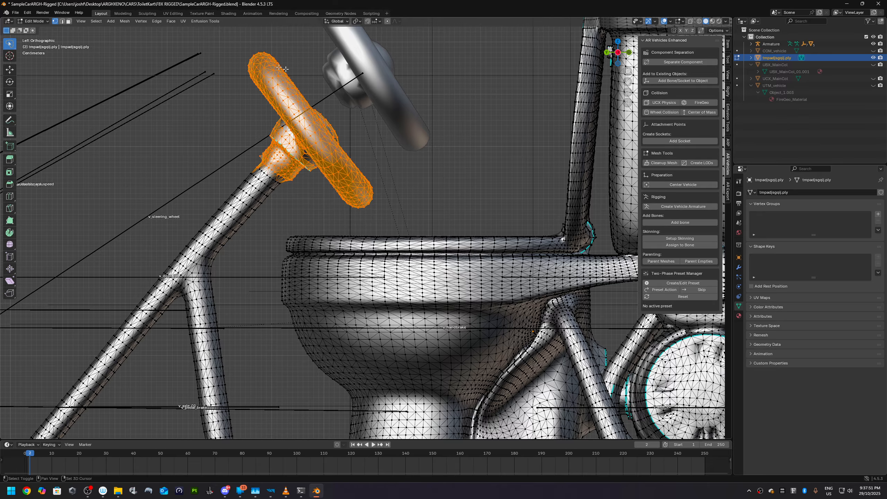
pyautogui.press('x')
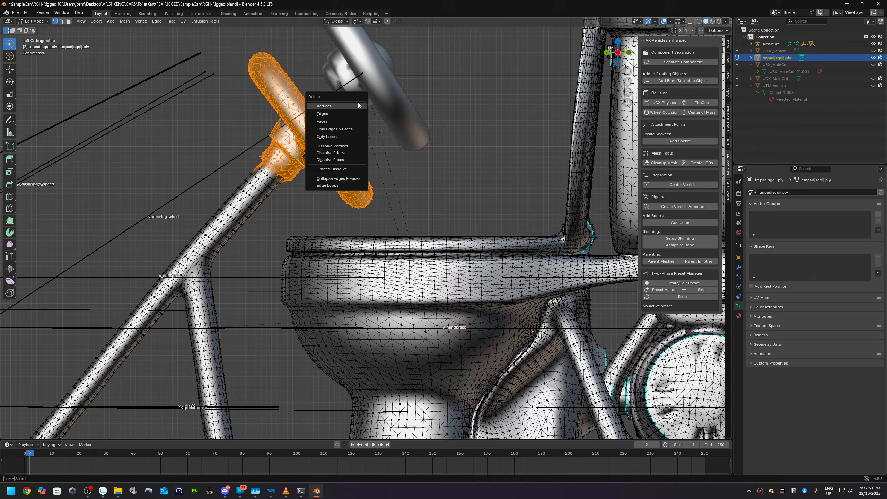
pyautogui.click(358, 105)
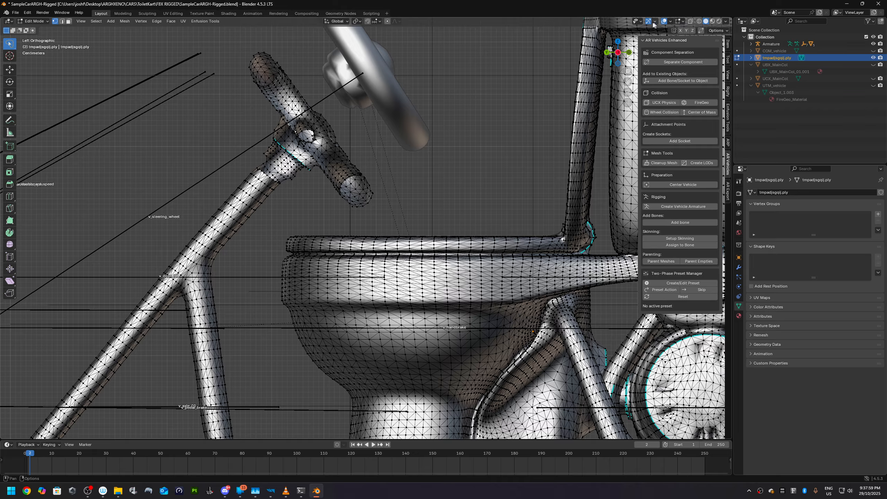
# Step: Turn on X-ray, lasso-select the remaining steering wheel and hub geometry, and delete its vertices down to the bare column tube
pyautogui.click(690, 21)
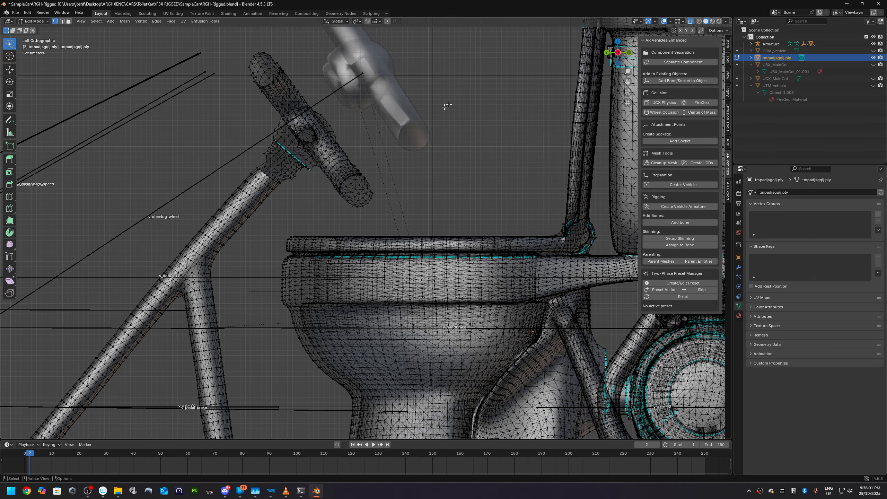
pyautogui.moveTo(237, 40)
pyautogui.keyDown('ctrl'); pyautogui.mouseDown(button='right')
pyautogui.moveTo(224, 109)
pyautogui.moveTo(236, 152)
pyautogui.moveTo(305, 199)
pyautogui.moveTo(371, 210)
pyautogui.moveTo(383, 151)
pyautogui.moveTo(297, 58)
pyautogui.moveTo(252, 39)
pyautogui.mouseUp(button='right'); pyautogui.keyUp('ctrl')
pyautogui.press('x')
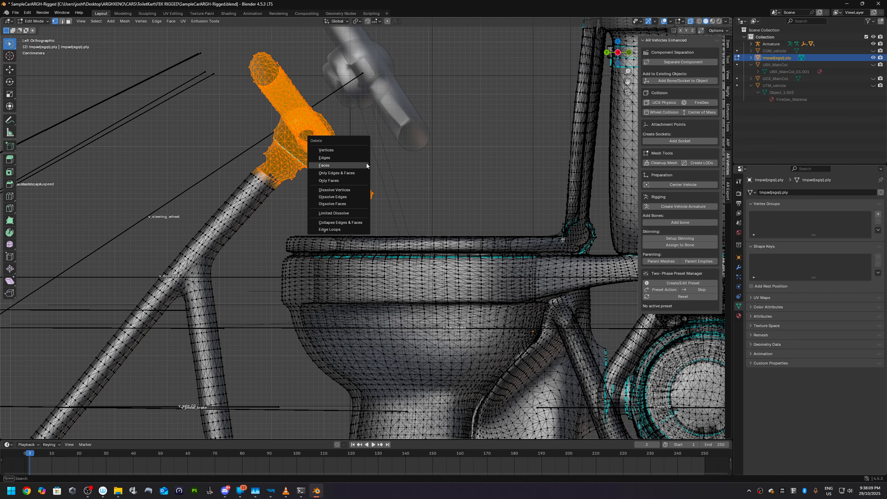
pyautogui.click(343, 144)
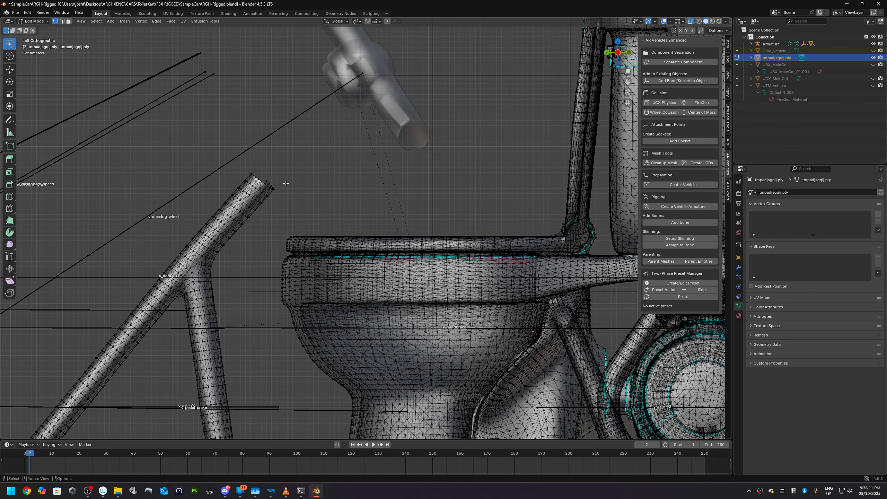
# Step: Select the open edge loop at the steering column tube's cut end, fill it with a face, and leave mesh editing
pyautogui.moveTo(285, 183); pyautogui.dragTo(263, 190, button='middle')
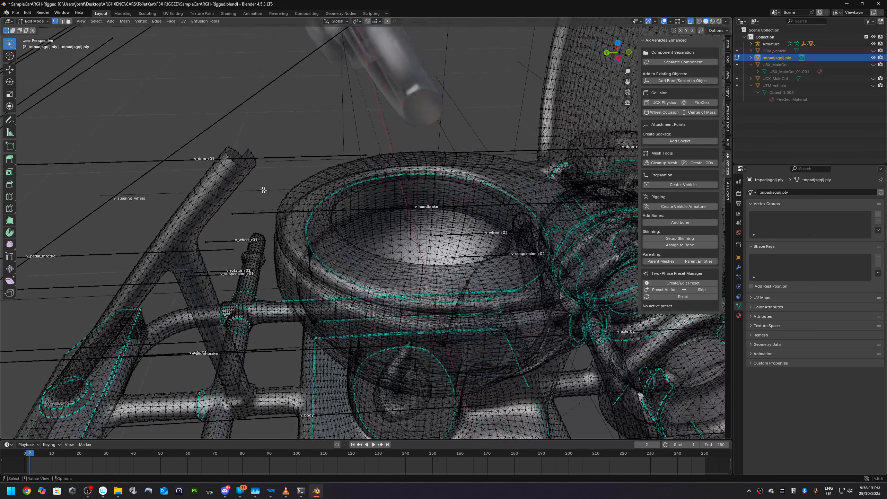
pyautogui.scroll(5, 264, 190)
pyautogui.moveTo(268, 132)
pyautogui.mouseDown()
pyautogui.moveTo(325, 185)
pyautogui.moveTo(354, 163)
pyautogui.moveTo(246, 149)
pyautogui.moveTo(323, 179)
pyautogui.mouseUp()
pyautogui.click(265, 121)
pyautogui.keyDown('alt'); pyautogui.click(322, 175); pyautogui.keyUp('alt')
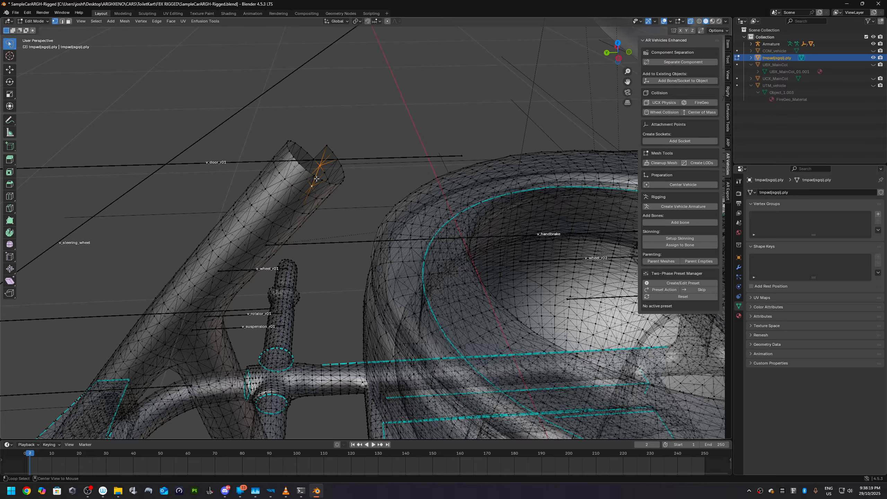
pyautogui.keyDown('alt'); pyautogui.click(318, 179); pyautogui.keyUp('alt')
pyautogui.press('f')
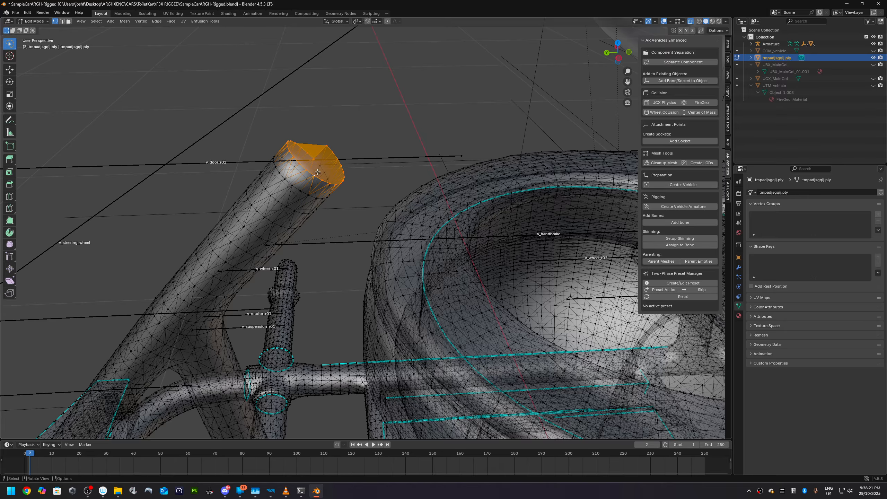
pyautogui.moveTo(337, 144); pyautogui.dragTo(376, 175, button='middle')
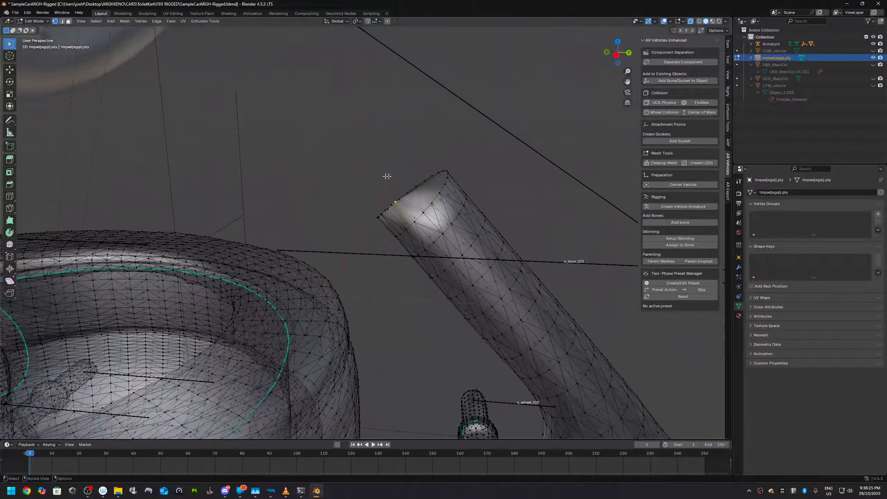
pyautogui.click(396, 200)
pyautogui.moveTo(399, 209); pyautogui.dragTo(433, 238, button='middle')
pyautogui.moveTo(413, 240); pyautogui.dragTo(425, 157, button='middle')
pyautogui.press('Tab')
# Step: Select the base kart's floating steering wheel and examine its vertex group and its placement relative to the toilet kart's column
pyautogui.click(406, 188)
pyautogui.moveTo(406, 188); pyautogui.dragTo(443, 108, button='middle')
pyautogui.click(432, 99)
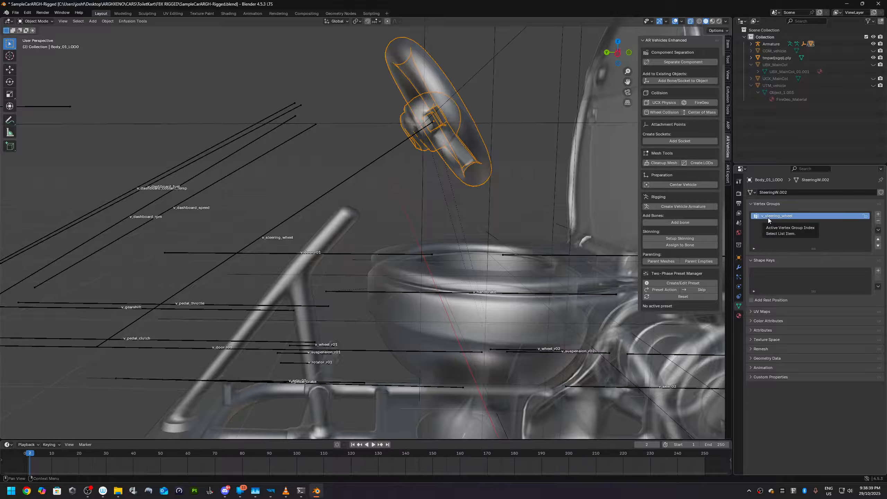
pyautogui.moveTo(541, 236); pyautogui.dragTo(246, 245, button='middle')
pyautogui.keyDown('shift'); pyautogui.moveTo(376, 257); pyautogui.dragTo(724, 308, button='middle'); pyautogui.keyUp('shift')
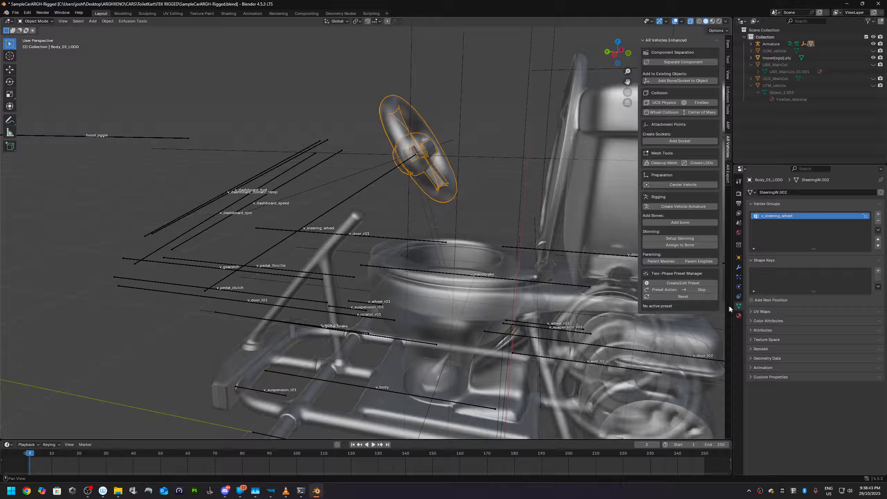
pyautogui.click(740, 297)
pyautogui.click(738, 306)
pyautogui.moveTo(507, 250); pyautogui.dragTo(331, 223, button='middle')
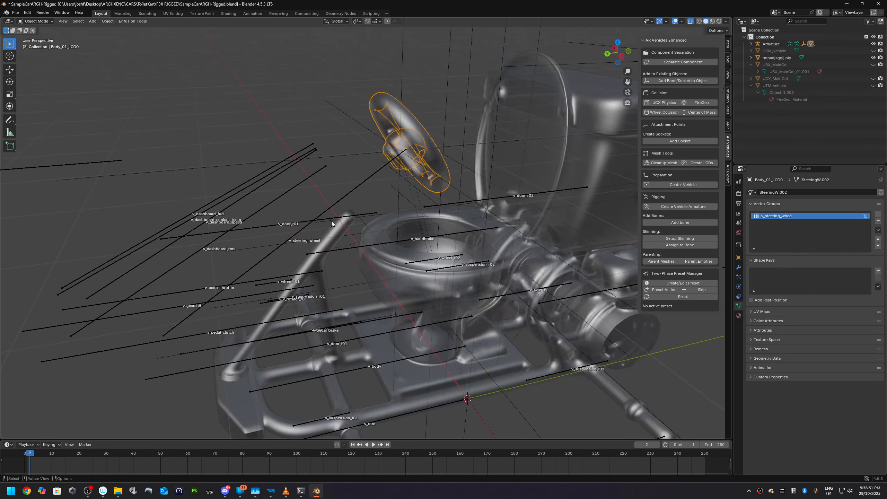
# Step: Inspect the weights of the floating steering wheel's v_steering_wheel group in Weight Paint mode and return to Object Mode
pyautogui.press('Tab')
pyautogui.press('Tab')
pyautogui.click(314, 111)
pyautogui.hotkey('ctrl', 'Tab')
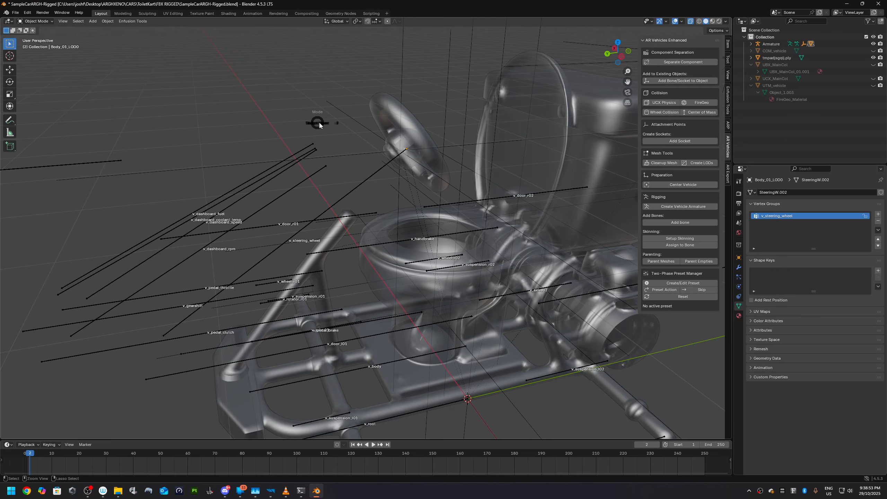
pyautogui.click(280, 102)
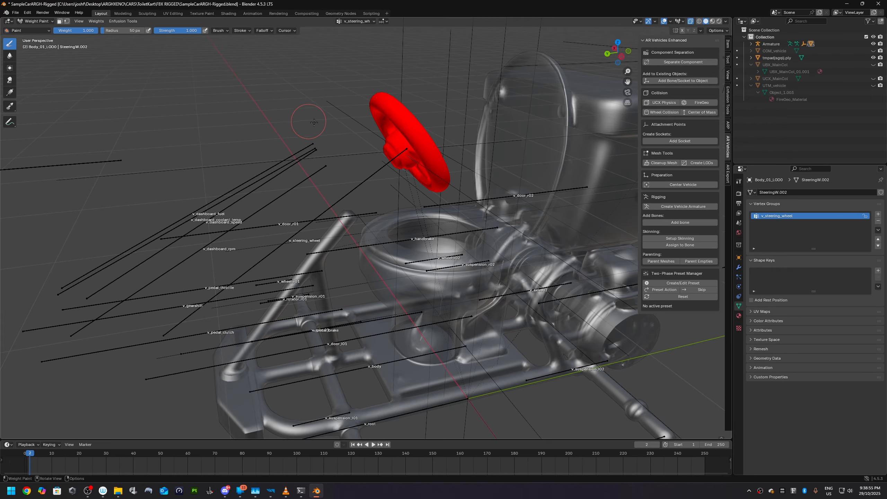
pyautogui.moveTo(314, 121)
pyautogui.mouseDown(button='middle')
pyautogui.moveTo(287, 126)
pyautogui.moveTo(338, 120)
pyautogui.mouseUp(button='middle')
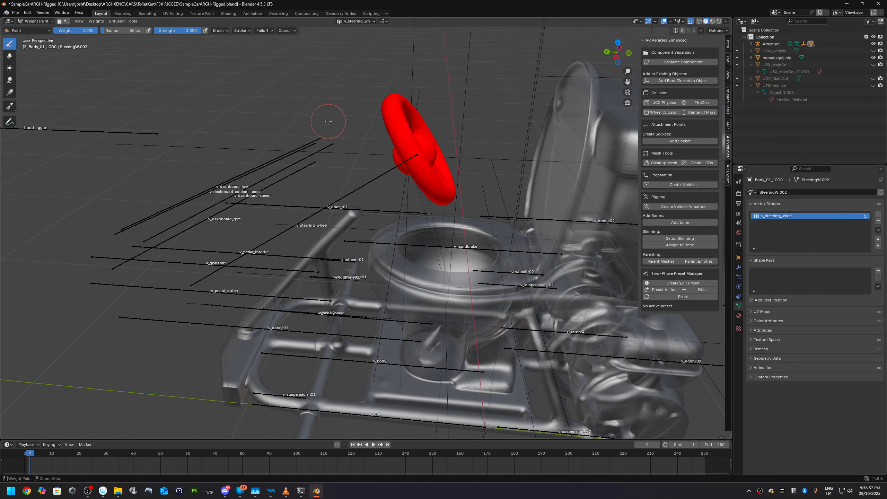
pyautogui.hotkey('ctrl', 'Tab')
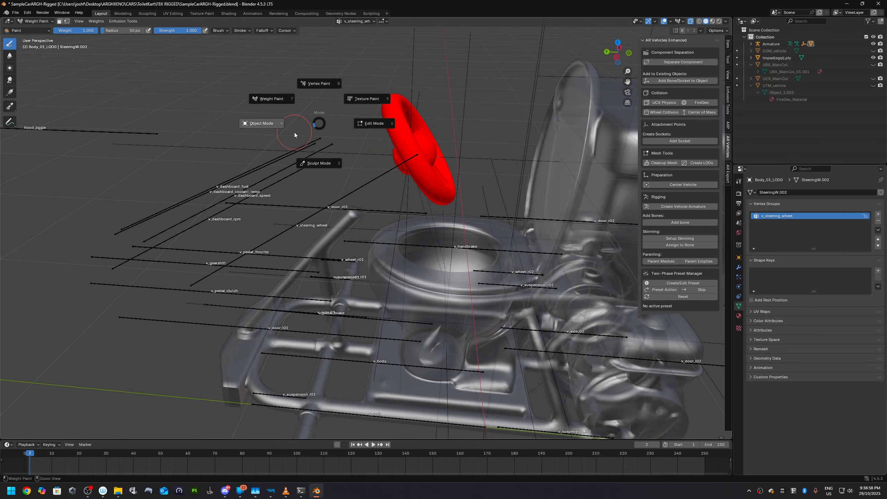
pyautogui.click(255, 124)
pyautogui.moveTo(349, 168); pyautogui.dragTo(398, 180, button='middle')
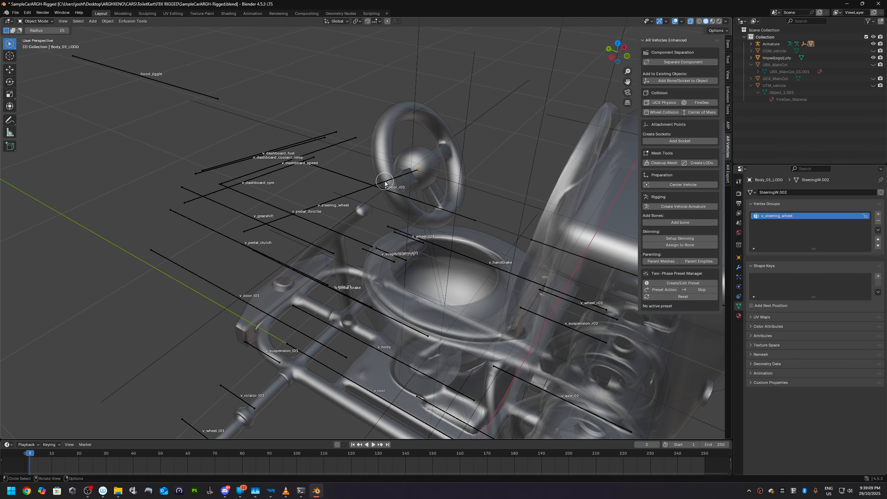
pyautogui.hotkey('ctrl', 'Tab')
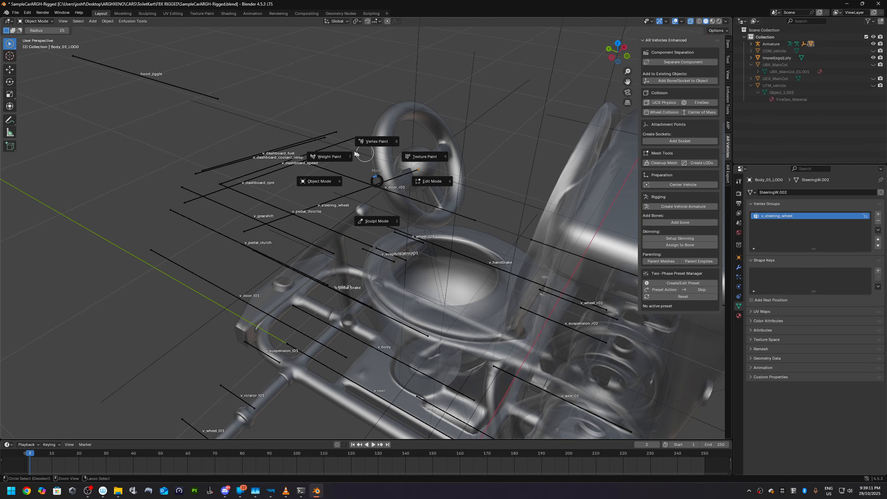
pyautogui.click(195, 163)
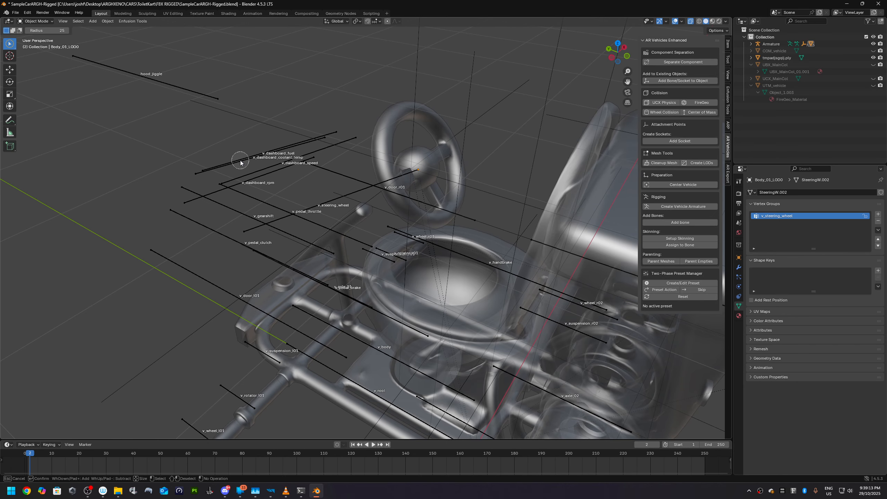
pyautogui.press('Tab')
pyautogui.click(241, 161)
pyautogui.press('Tab')
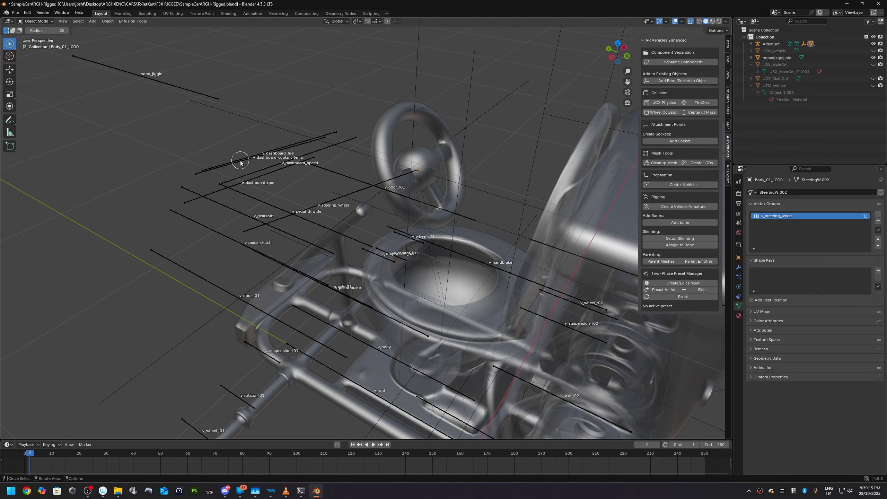
# Step: In the left view, turn off X-ray display and switch the selection tool to Select Box
pyautogui.keyDown('alt'); pyautogui.moveTo(227, 204); pyautogui.dragTo(236, 213, button='middle'); pyautogui.keyUp('alt')
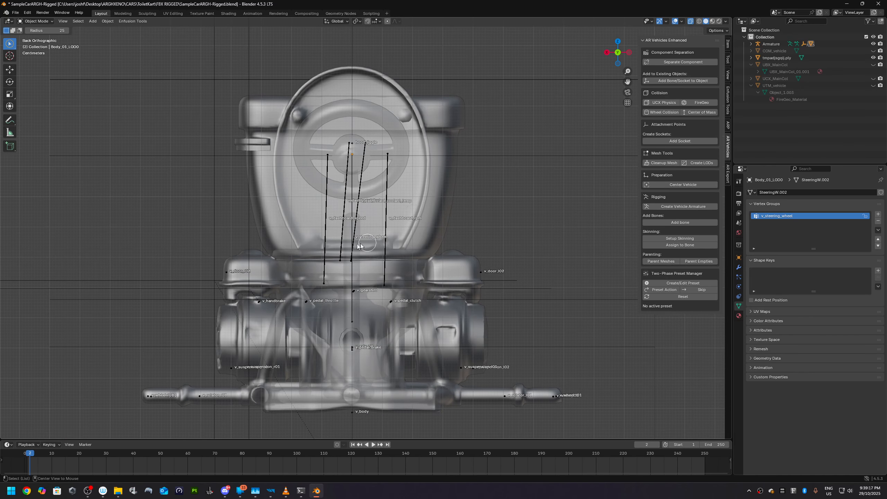
pyautogui.keyDown('alt'); pyautogui.moveTo(357, 244); pyautogui.dragTo(266, 241, button='middle'); pyautogui.keyUp('alt')
pyautogui.scroll(-2, 362, 242)
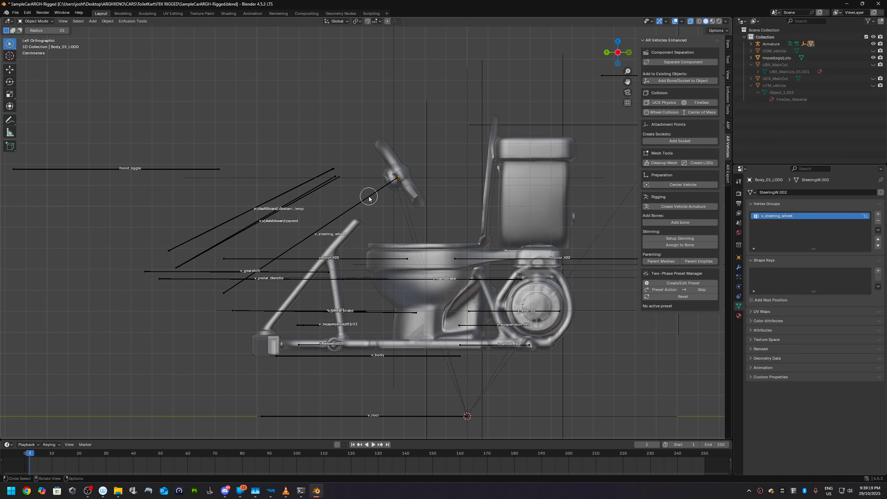
pyautogui.click(400, 179)
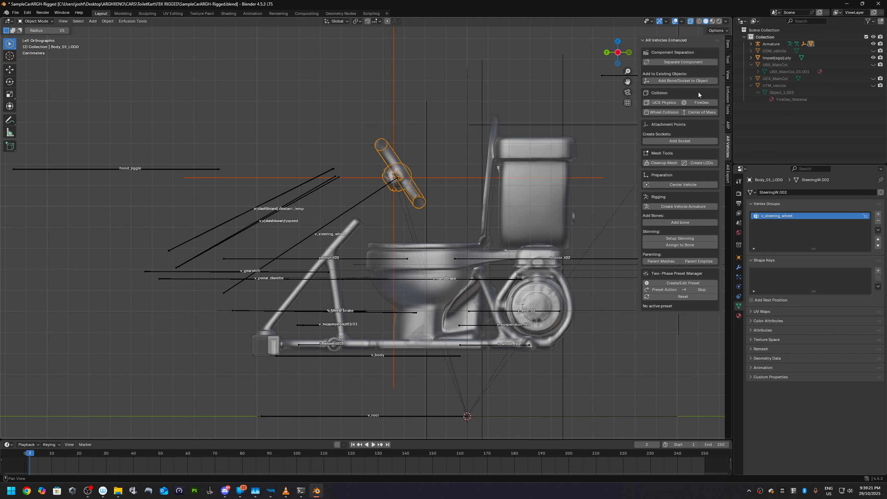
pyautogui.click(690, 22)
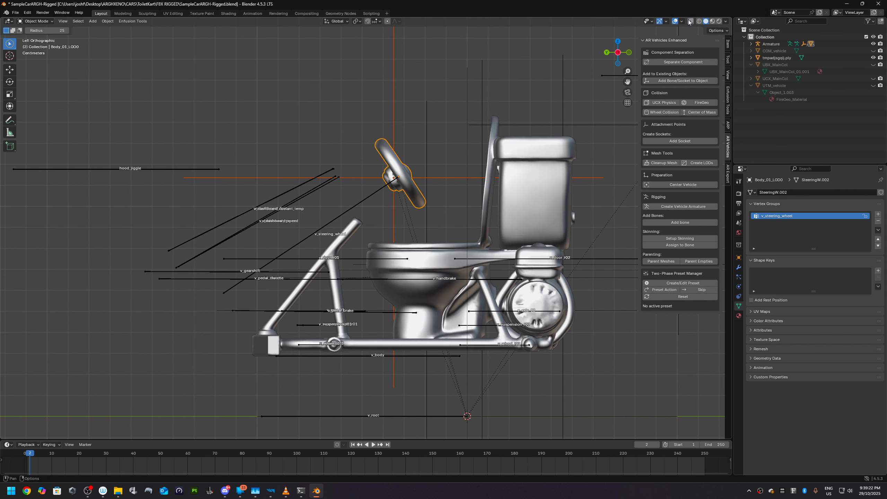
pyautogui.click(325, 149)
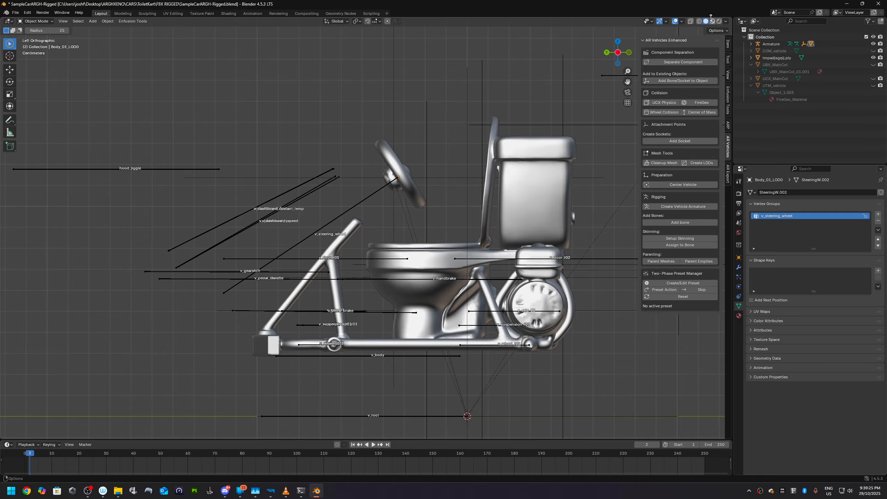
pyautogui.click(674, 22)
pyautogui.click(675, 22)
pyautogui.scroll(-1, 368, 202)
pyautogui.scroll(2, 368, 203)
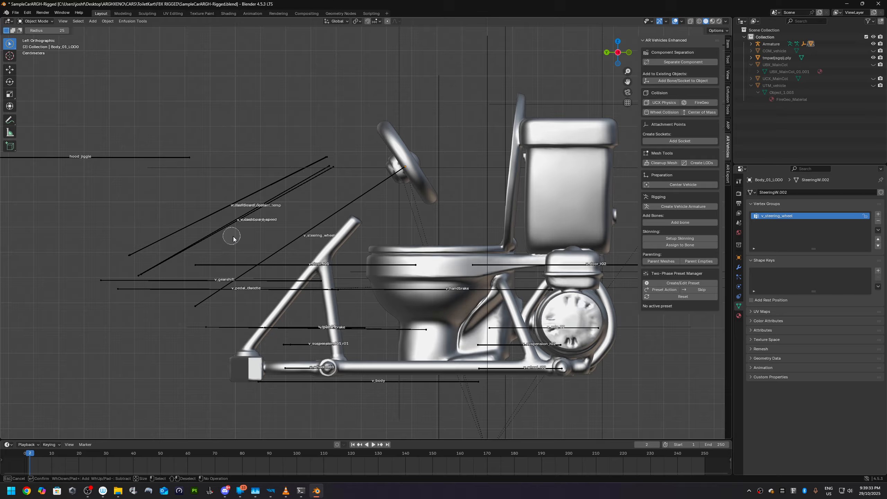
pyautogui.click(14, 48)
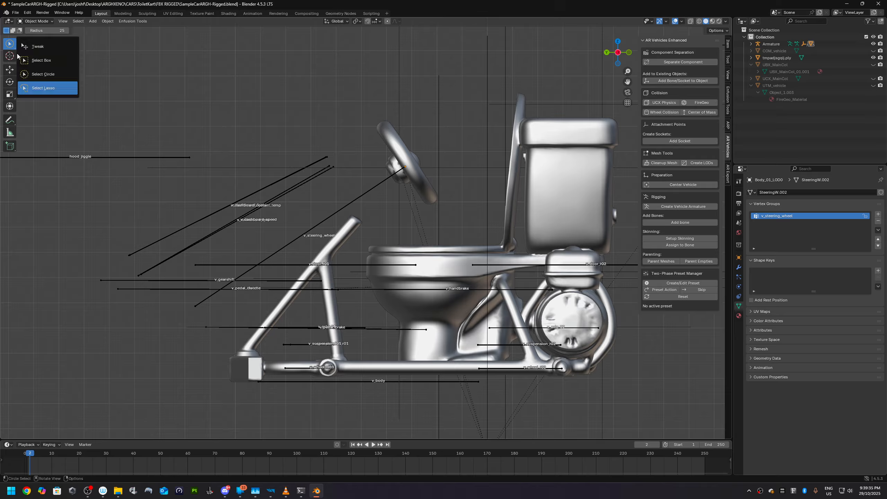
pyautogui.click(42, 56)
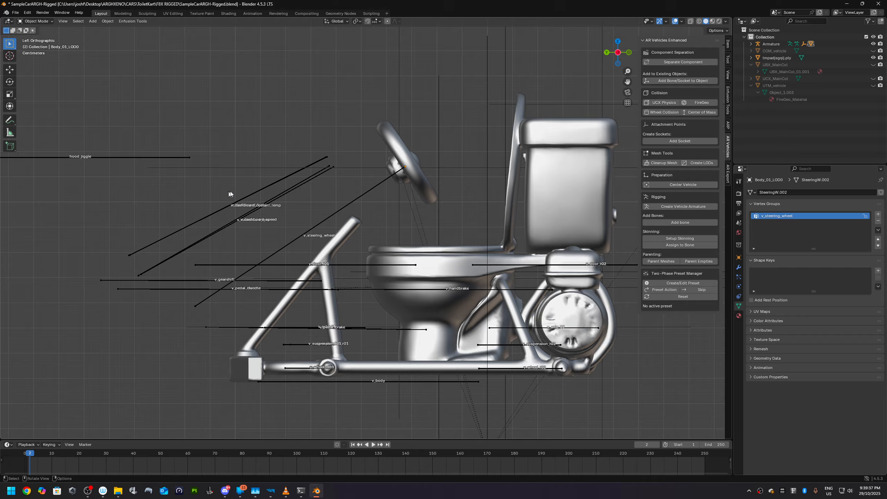
# Step: Select the armature's v_steering_wheel bone and put the armature in Pose Mode
pyautogui.click(263, 192)
pyautogui.press('Tab')
pyautogui.scroll(2, 399, 172)
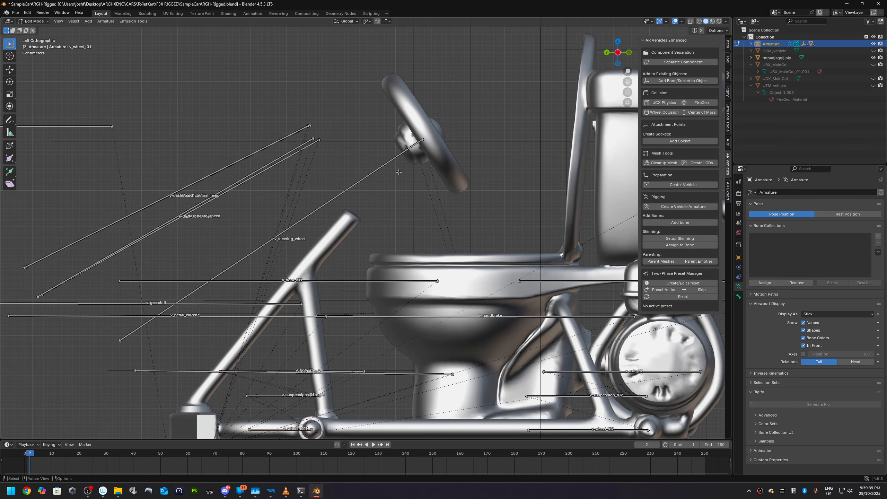
pyautogui.click(400, 158)
pyautogui.hotkey('ctrl', 'Tab')
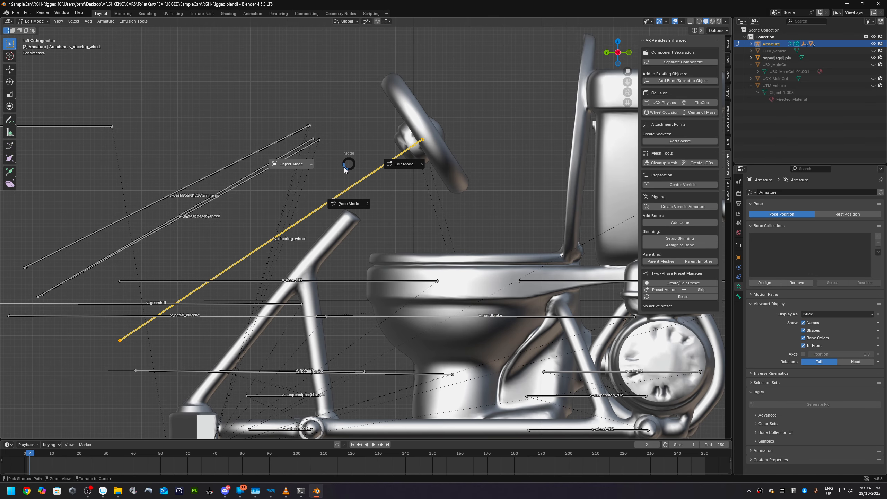
pyautogui.click(350, 204)
# Step: Test-rotate the v_steering_wheel bone from an angled view to check its effect on the wheel, and cancel the rotation
pyautogui.moveTo(349, 204); pyautogui.dragTo(396, 207, button='middle')
pyautogui.press('r')
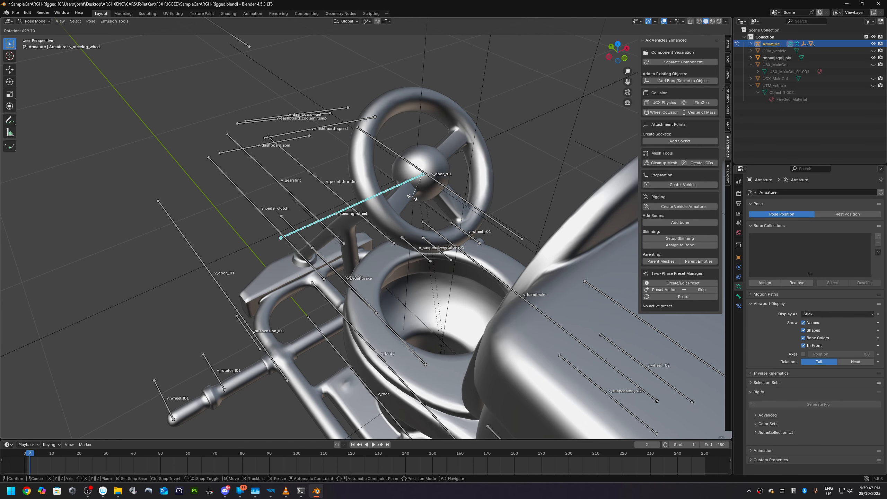
pyautogui.rightClick(412, 197)
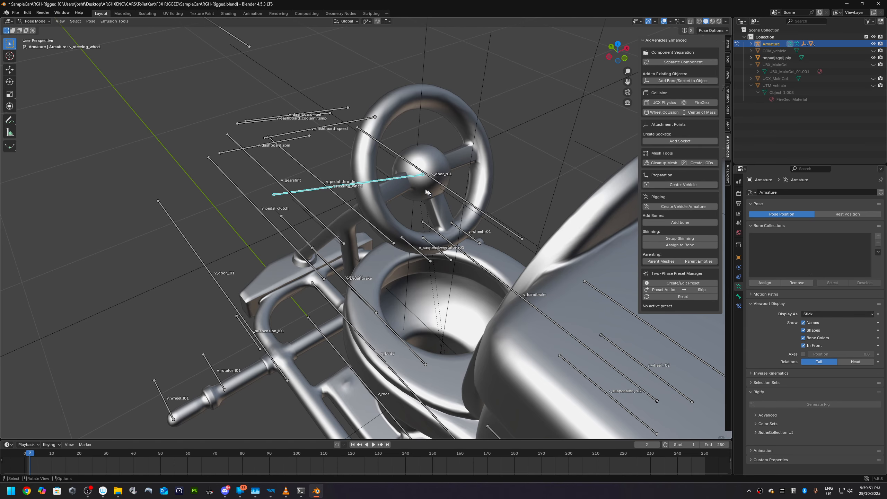
# Step: Align the view along the steering wheel bone's axis and keyframe the bone's unrotated pose at frame 0
pyautogui.press('shift+KP_7')
pyautogui.press('shift+KP_1')
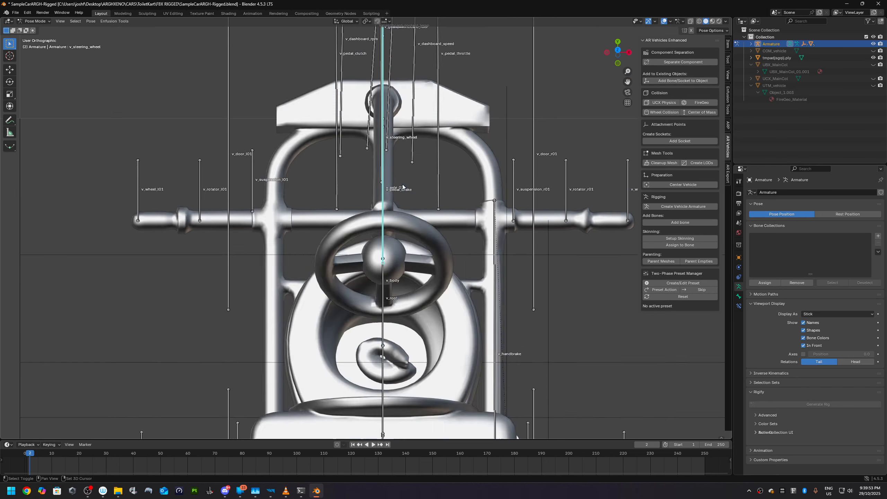
pyautogui.scroll(4, 371, 204)
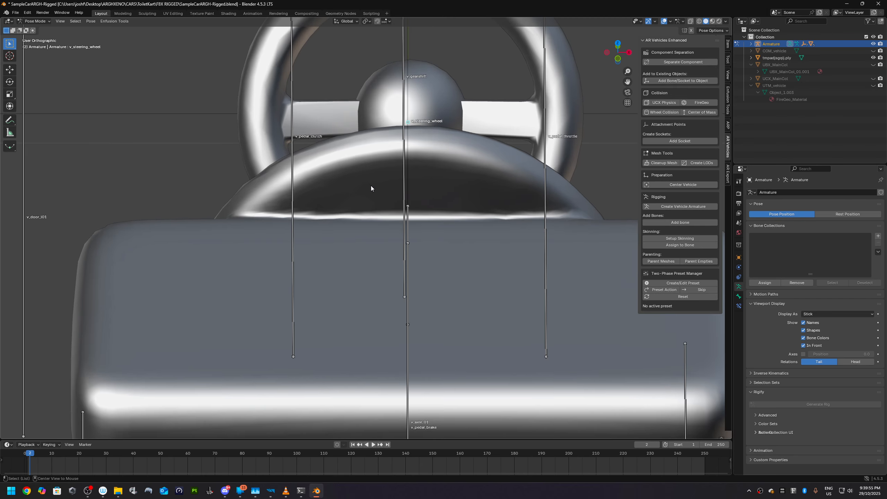
pyautogui.scroll(-4, 384, 196)
pyautogui.press('r')
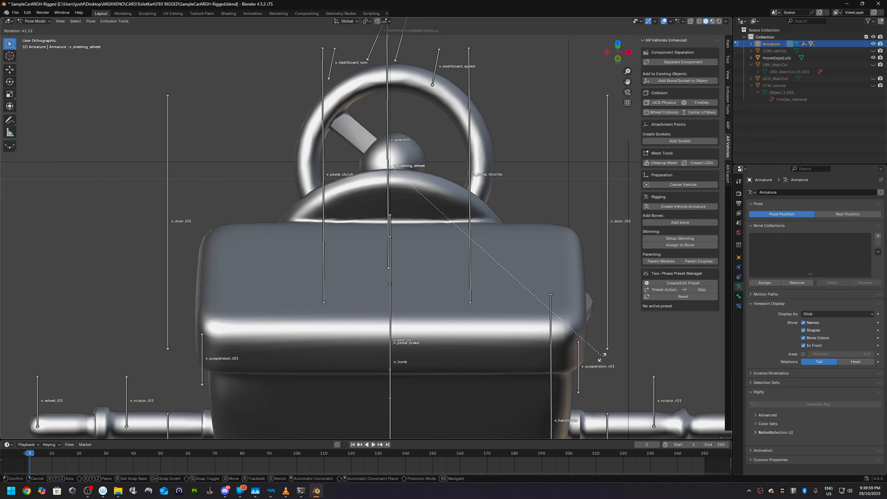
pyautogui.click(578, 175)
pyautogui.press('Left')
pyautogui.press('Left')
pyautogui.press('i')
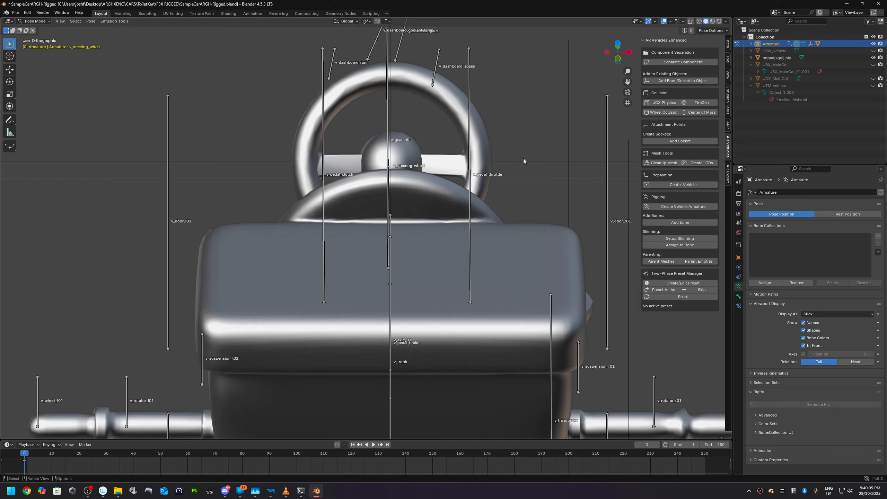
# Step: At frame 20, rotate the steering wheel bone about a quarter turn counterclockwise and keyframe it
pyautogui.keyDown('alt'); pyautogui.scroll(-4, 508, 140); pyautogui.keyUp('alt')
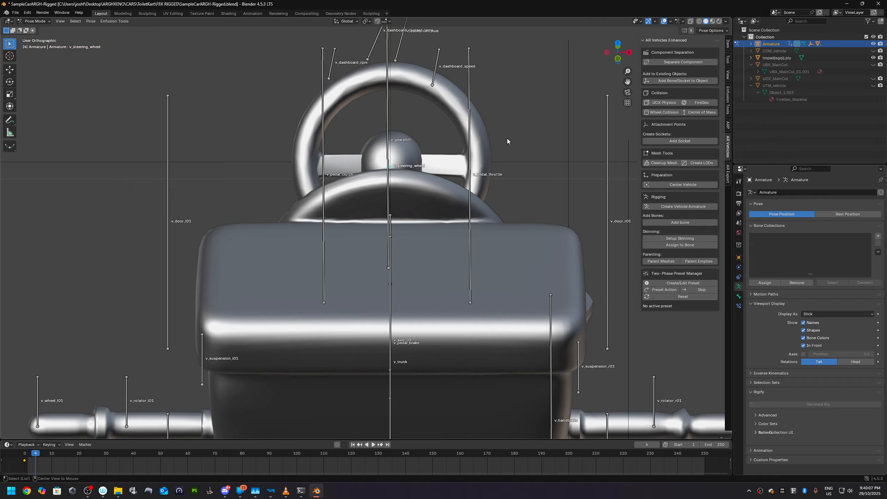
pyautogui.keyDown('alt'); pyautogui.scroll(-8, 507, 140); pyautogui.keyUp('alt')
pyautogui.press('r')
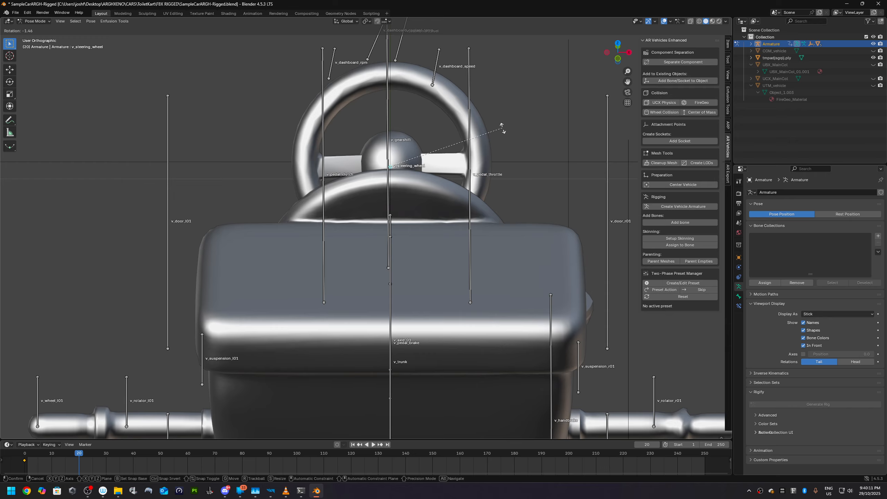
pyautogui.click(503, 129)
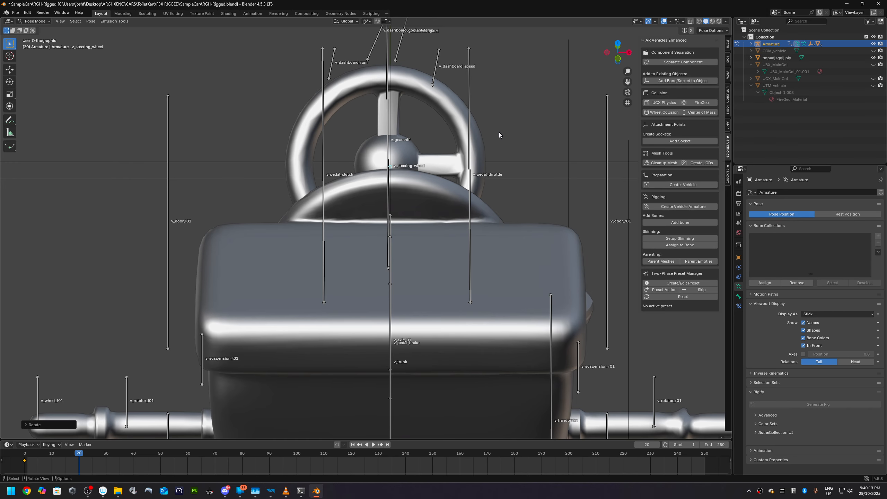
pyautogui.press('i')
# Step: At frame 40, rotate the steering wheel bone by 90 degrees back to its starting orientation and keyframe it
pyautogui.press('Right')
pyautogui.press('Right')
pyautogui.press('Right')
pyautogui.press('Right')
pyautogui.press('Right')
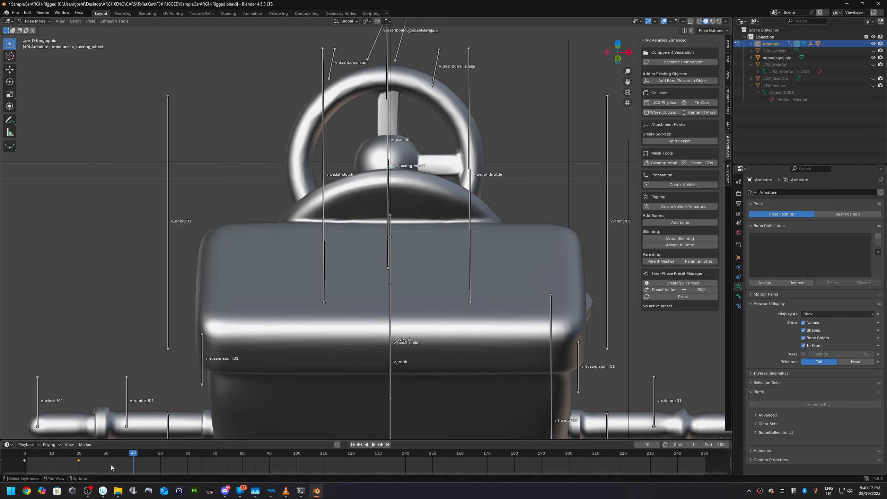
pyautogui.press('i')
pyautogui.press('r')
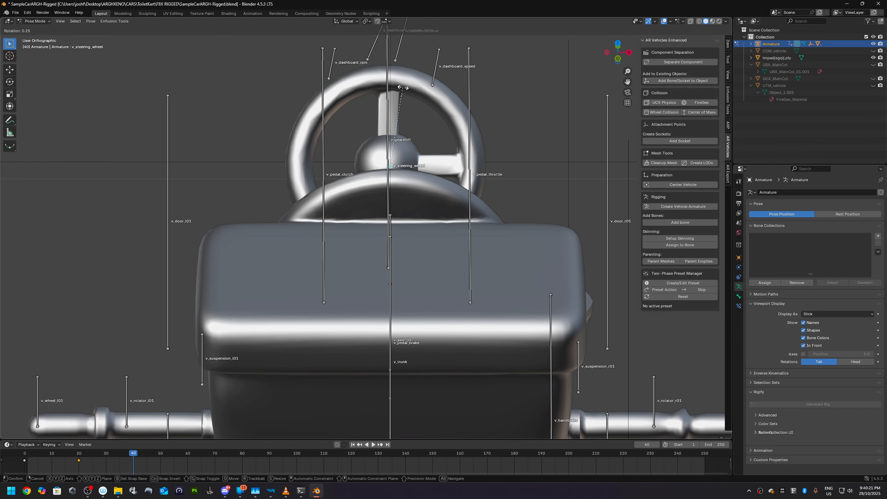
pyautogui.write('90')
pyautogui.press('Return')
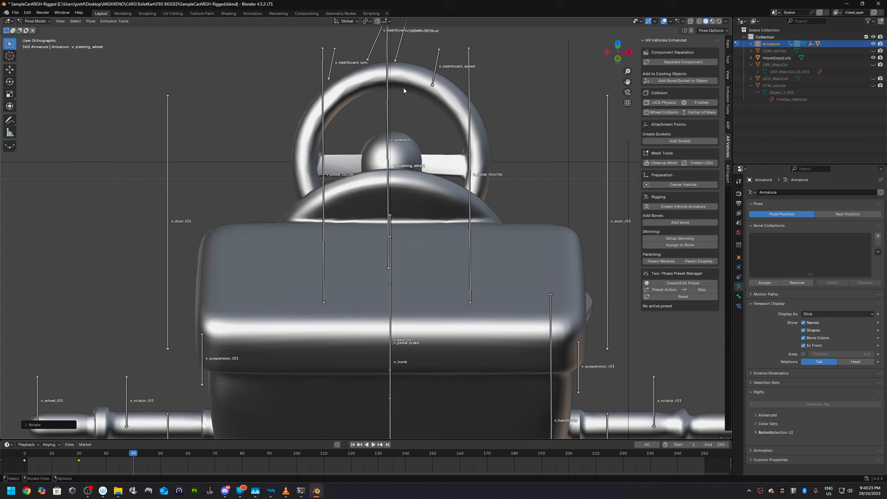
pyautogui.press('i')
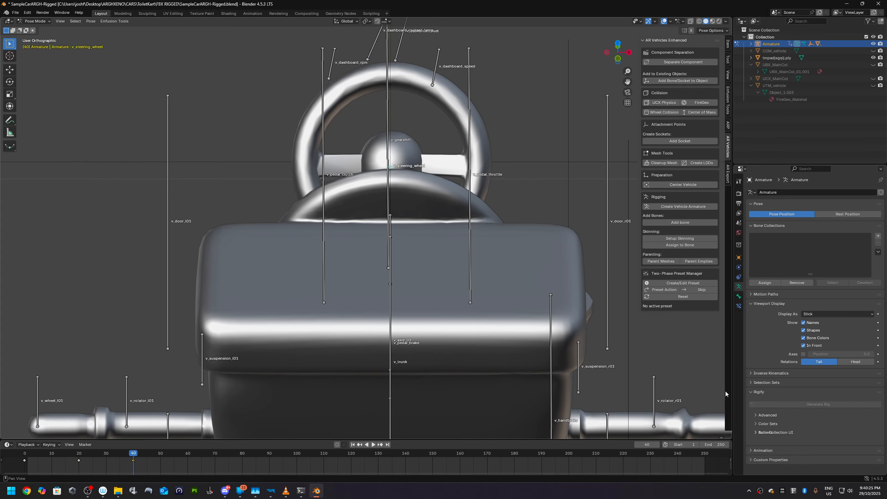
# Step: Set the animation's end frame to 40
pyautogui.click(649, 444)
pyautogui.click(723, 446)
pyautogui.click(719, 444)
pyautogui.write('40')
pyautogui.press('Return')
# Step: Play the steering animation and examine the wheel's rotation and its position relative to the toilet kart's column from several angles
pyautogui.scroll(-1, 378, 214)
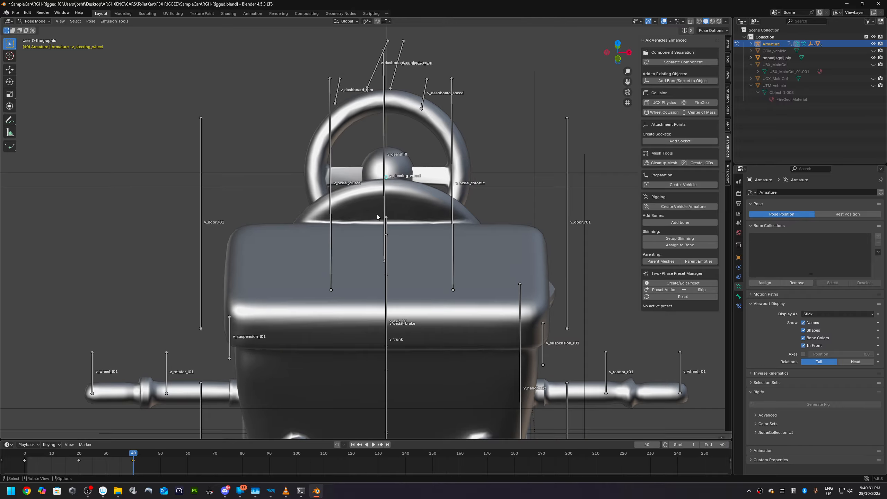
pyautogui.press('space')
pyautogui.moveTo(218, 235); pyautogui.dragTo(272, 249, button='middle')
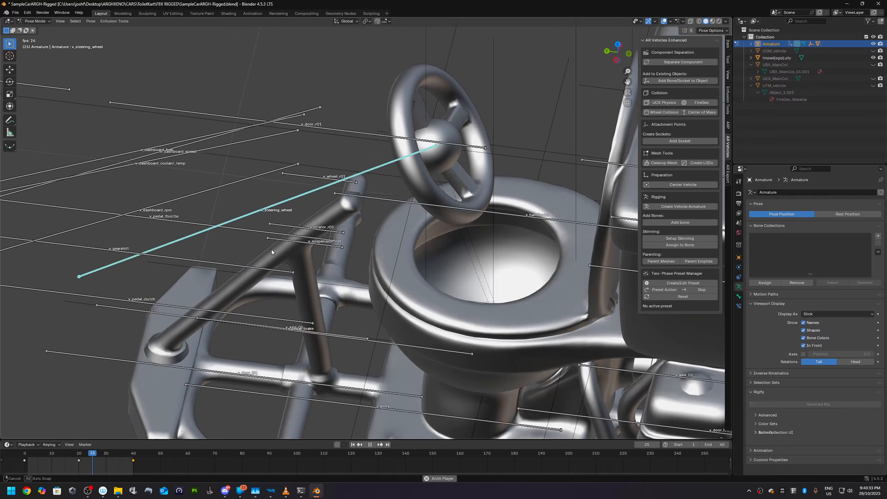
pyautogui.moveTo(336, 259); pyautogui.dragTo(355, 238, button='middle')
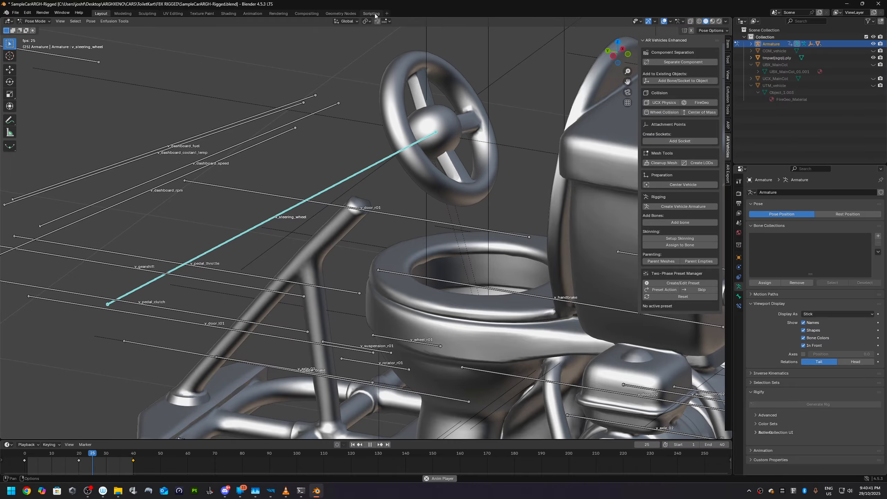
pyautogui.scroll(-5, 395, 188)
pyautogui.moveTo(395, 187); pyautogui.dragTo(208, 437, button='middle')
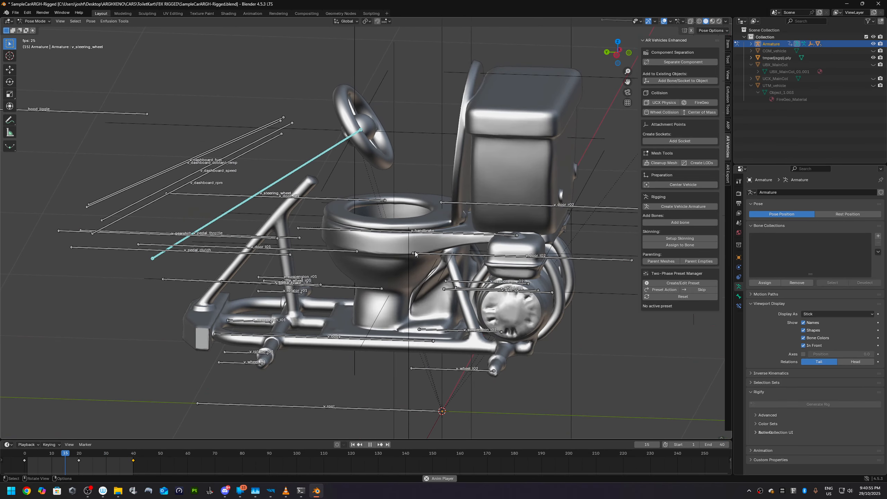
# Step: Stop the playback and undo the steering test's end frame and keyframes back to frame 0
pyautogui.press('space')
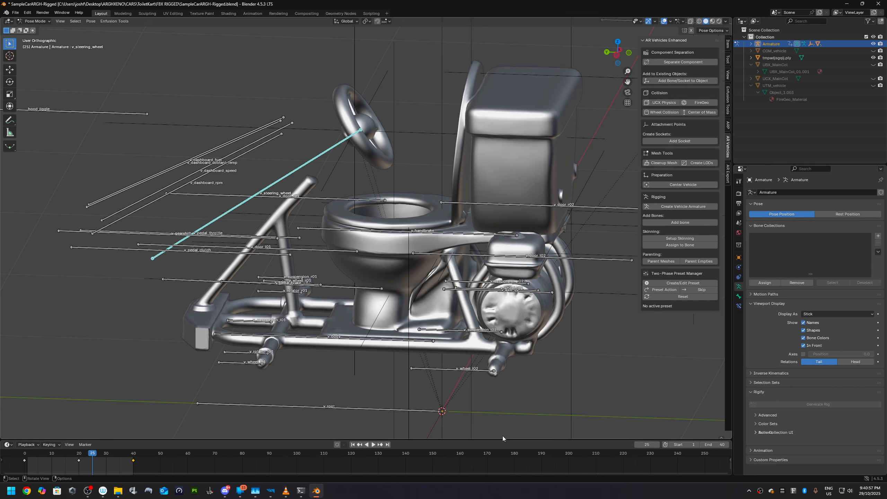
pyautogui.hotkey('ctrl', 'z')
pyautogui.hotkey('ctrl', 'z')
pyautogui.hotkey('ctrl', 'z')
pyautogui.hotkey('ctrl', 'z')
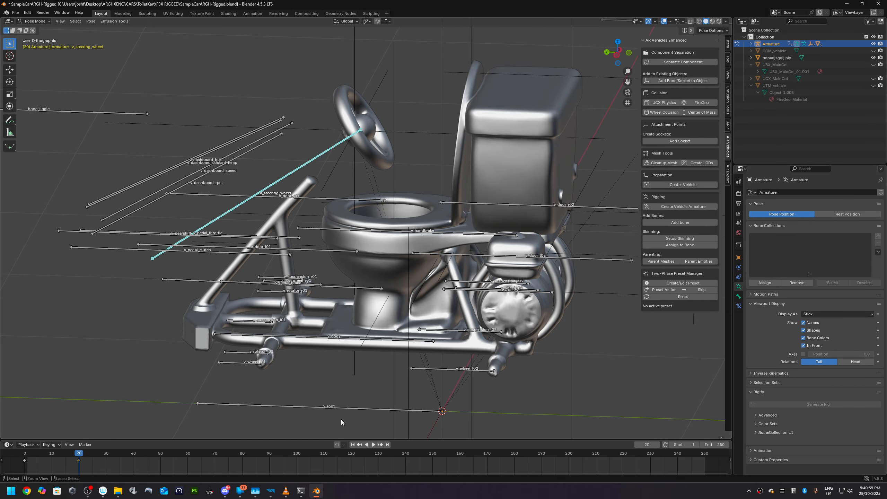
pyautogui.hotkey('ctrl', 'z')
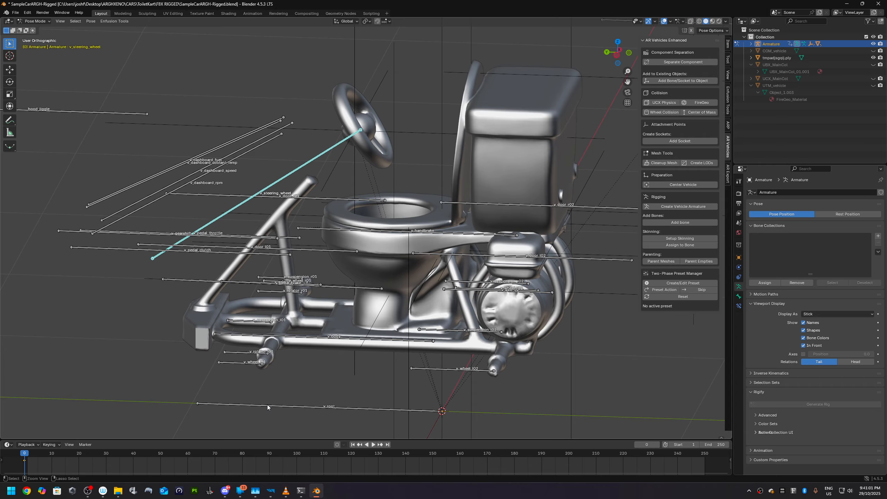
# Step: In the armature's edit mode, move the v_steering_wheel bone along Y and Z so its upper end meets the top of the steering column
pyautogui.scroll(1, 303, 319)
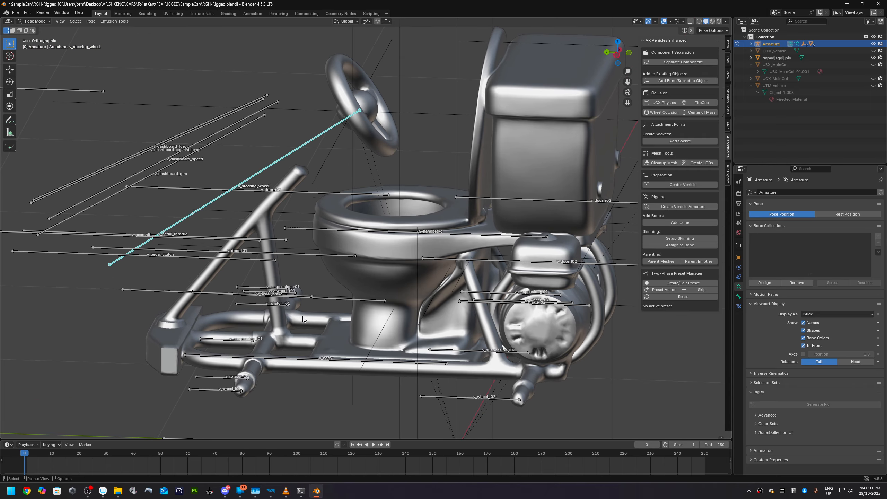
pyautogui.press('Tab')
pyautogui.keyDown('alt'); pyautogui.moveTo(343, 393); pyautogui.dragTo(280, 387, button='middle'); pyautogui.keyUp('alt')
pyautogui.keyDown('alt'); pyautogui.moveTo(375, 376); pyautogui.dragTo(257, 372, button='middle'); pyautogui.keyUp('alt')
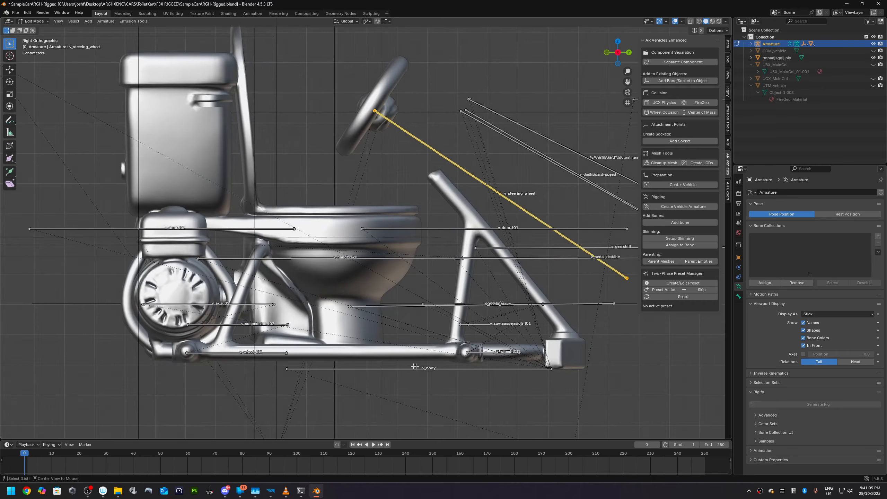
pyautogui.keyDown('alt'); pyautogui.moveTo(414, 367); pyautogui.dragTo(297, 346, button='middle'); pyautogui.keyUp('alt')
pyautogui.keyDown('alt'); pyautogui.moveTo(447, 301); pyautogui.dragTo(368, 266, button='middle'); pyautogui.keyUp('alt')
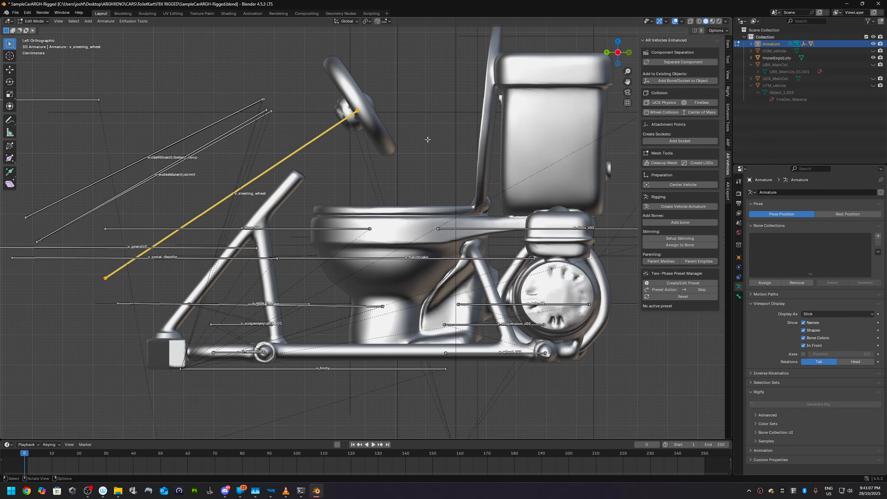
pyautogui.click(412, 147)
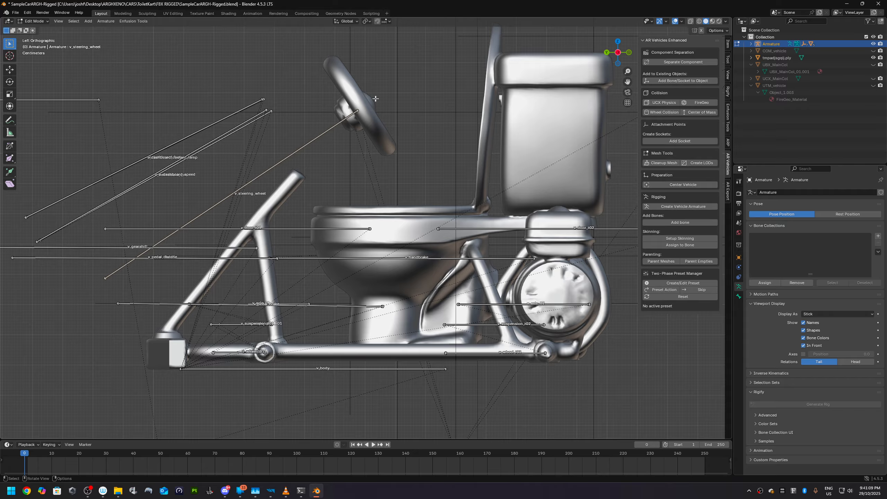
pyautogui.click(355, 114)
pyautogui.click(367, 120)
pyautogui.click(355, 116)
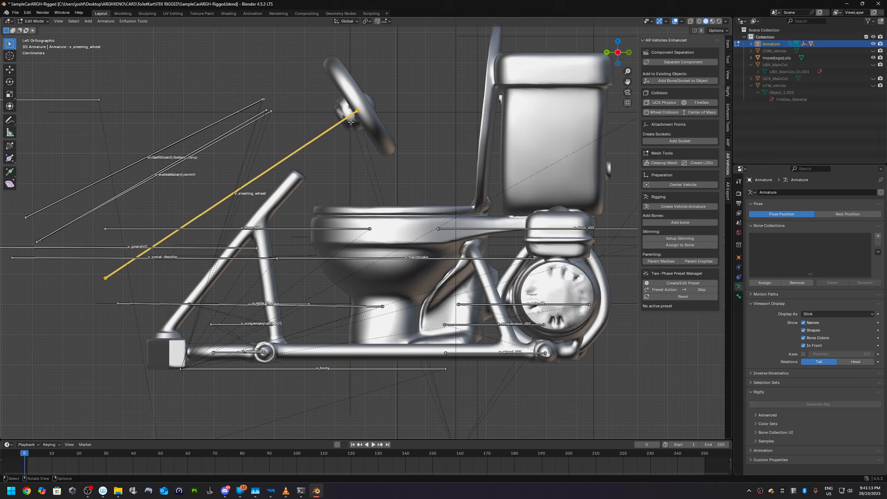
pyautogui.press('g')
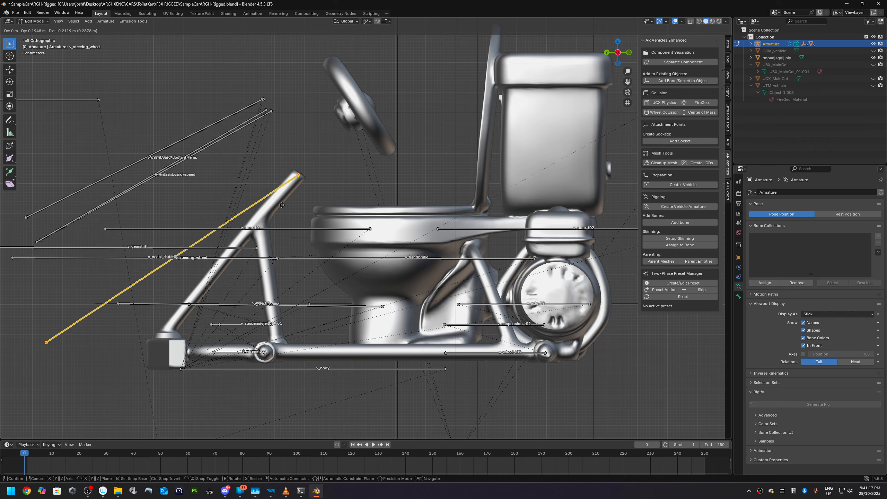
pyautogui.press('y')
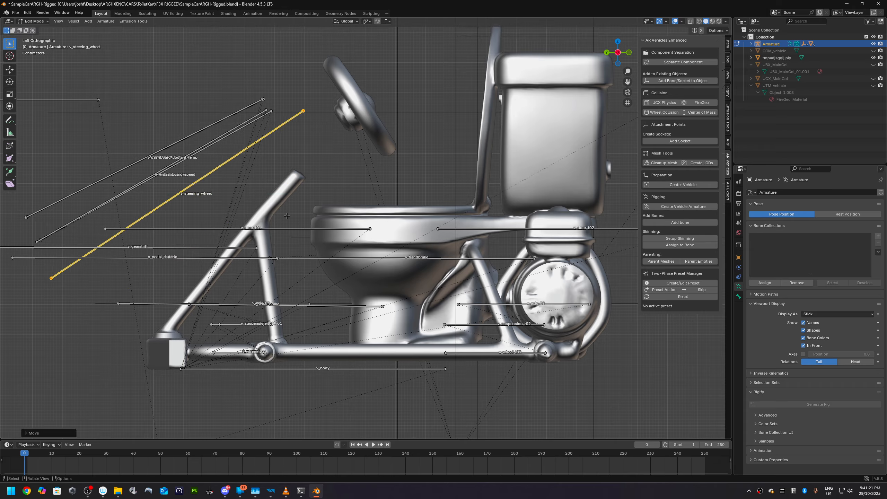
pyautogui.press('z')
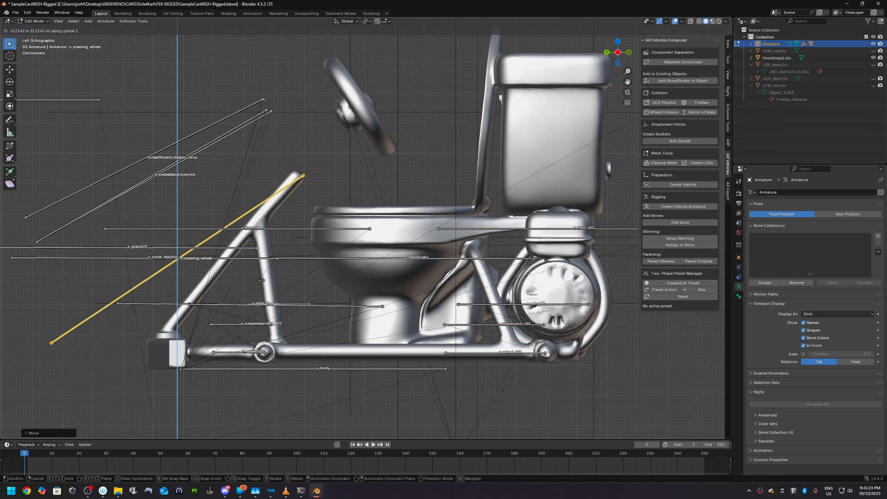
pyautogui.click(262, 279)
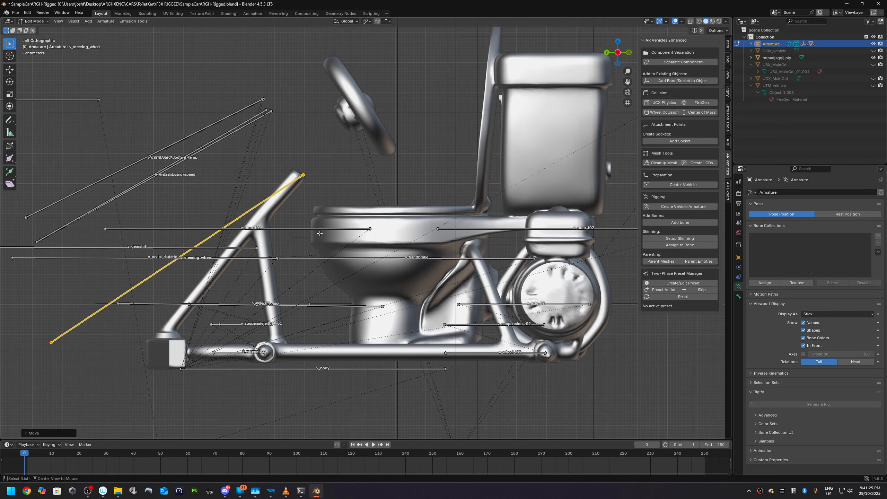
# Step: Turn on X-ray display and check the steering wheel bone's alignment with the column from behind and from the side
pyautogui.press('shift+KP_1')
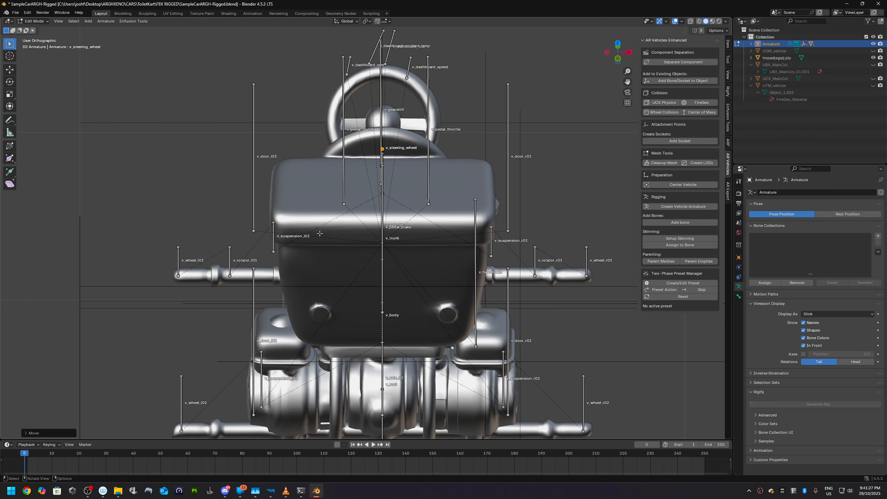
pyautogui.scroll(5, 365, 190)
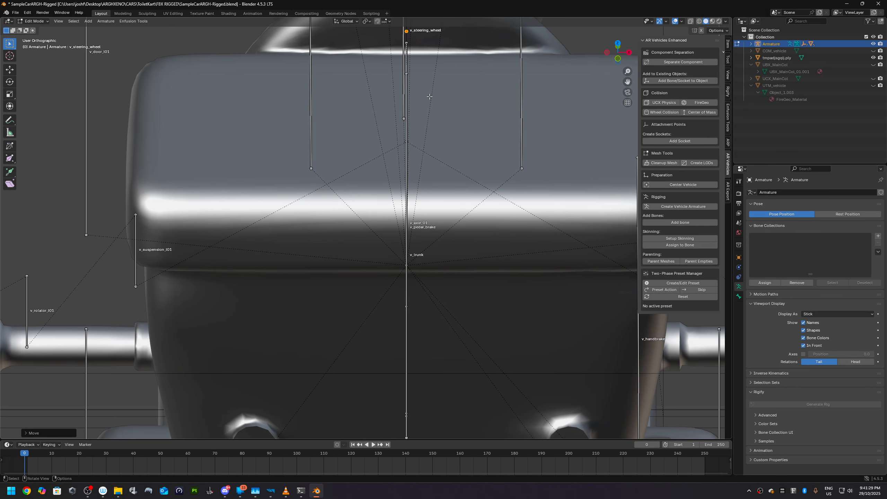
pyautogui.click(691, 21)
pyautogui.scroll(-1, 494, 106)
pyautogui.scroll(-1, 490, 107)
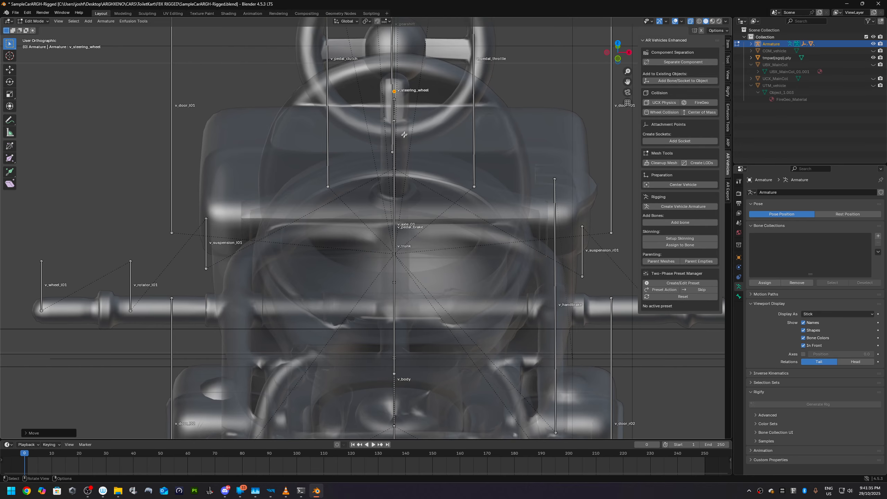
pyautogui.keyDown('alt'); pyautogui.moveTo(355, 196); pyautogui.dragTo(350, 234, button='middle'); pyautogui.keyUp('alt')
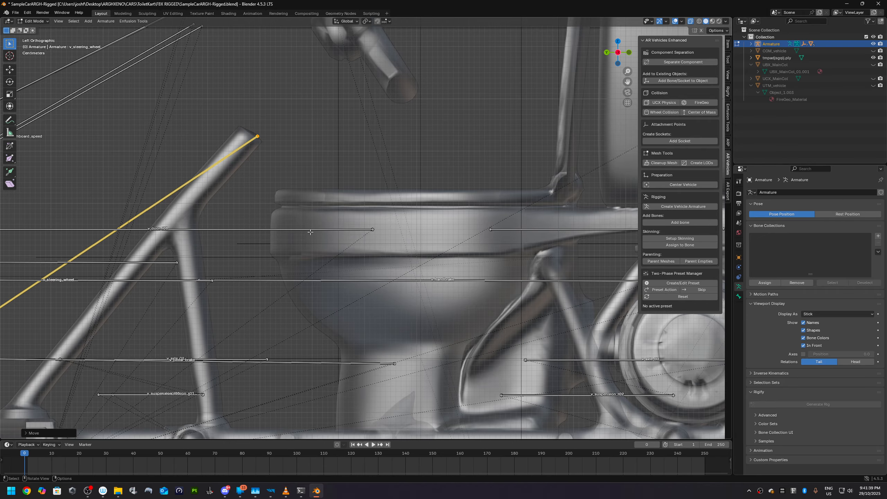
# Step: Snap the 3D cursor to the steering wheel bone's joint at the top of the column
pyautogui.click(259, 136)
pyautogui.hotkey('shift', 's')
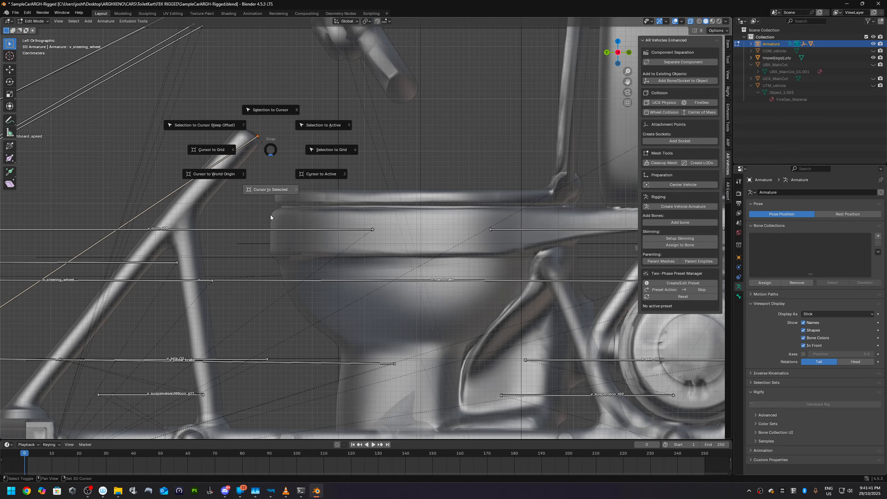
pyautogui.click(275, 194)
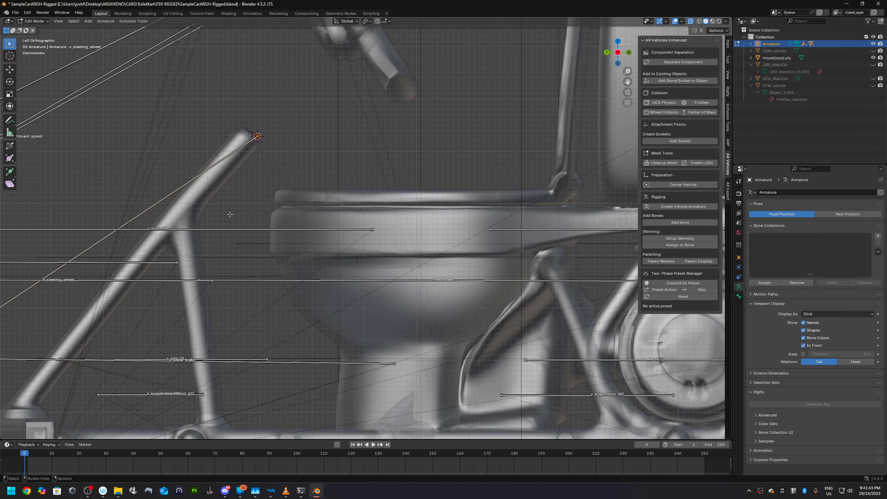
# Step: Rotate the whole steering wheel bone about the global X axis towards the slope of the steering column
pyautogui.click(161, 200)
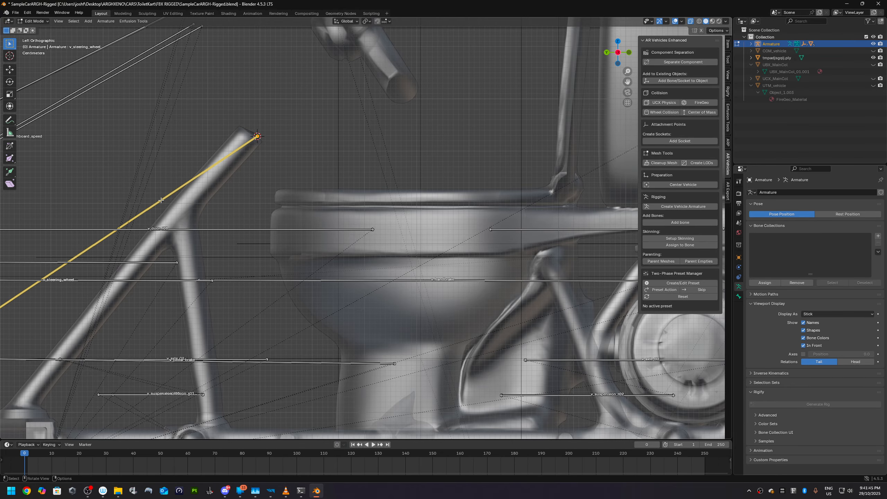
pyautogui.press('r')
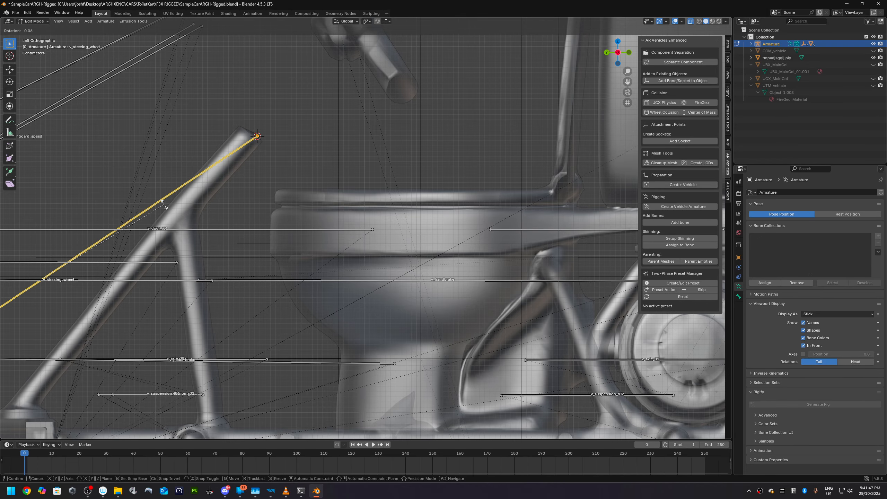
pyautogui.rightClick(165, 205)
pyautogui.scroll(-4, 165, 209)
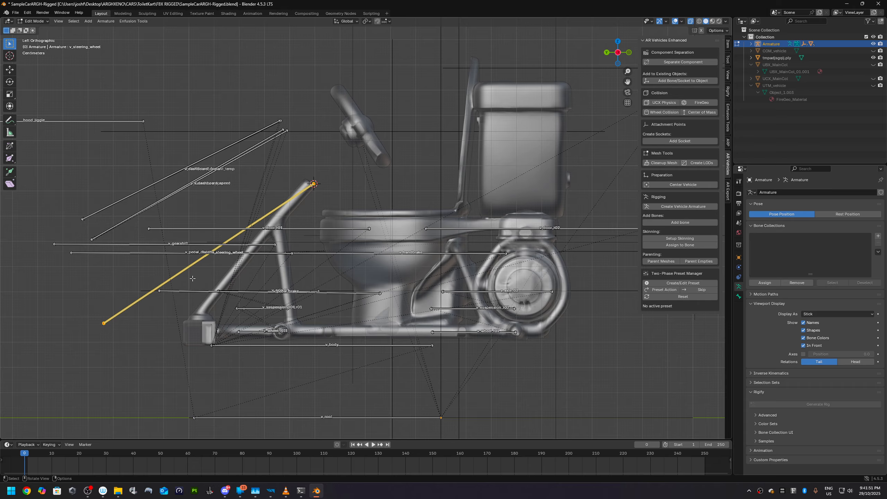
pyautogui.press('r')
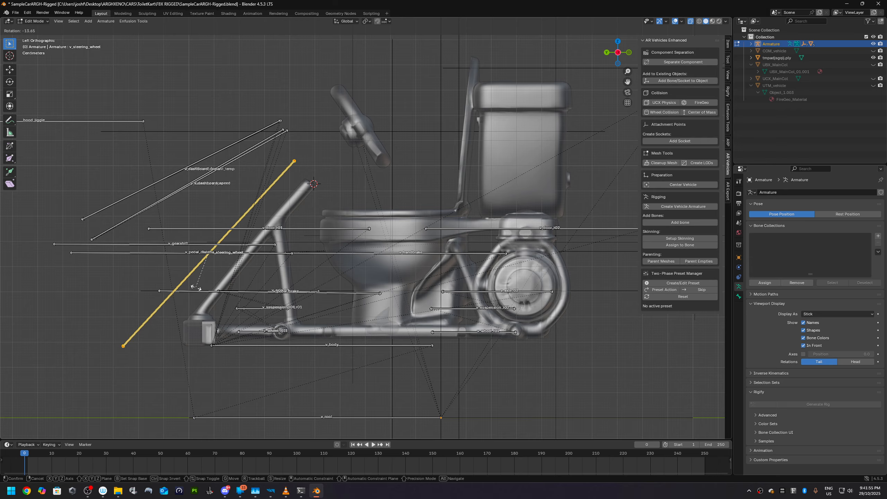
pyautogui.press('y')
pyautogui.press('x')
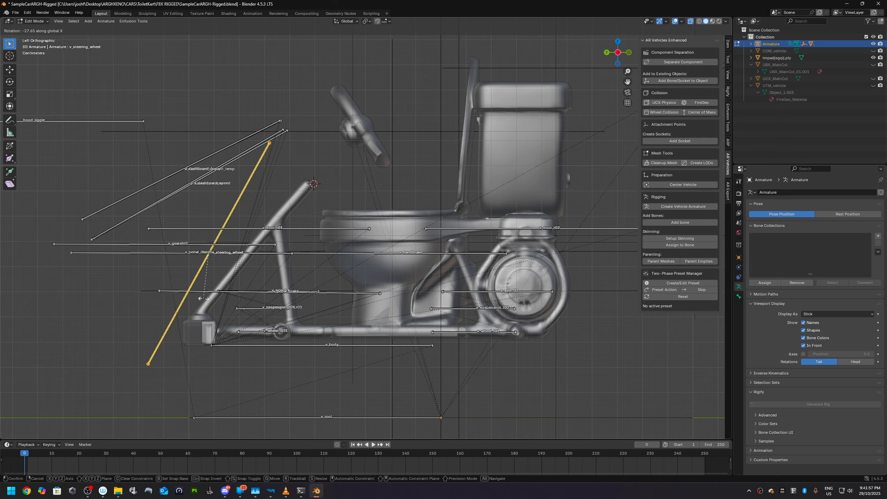
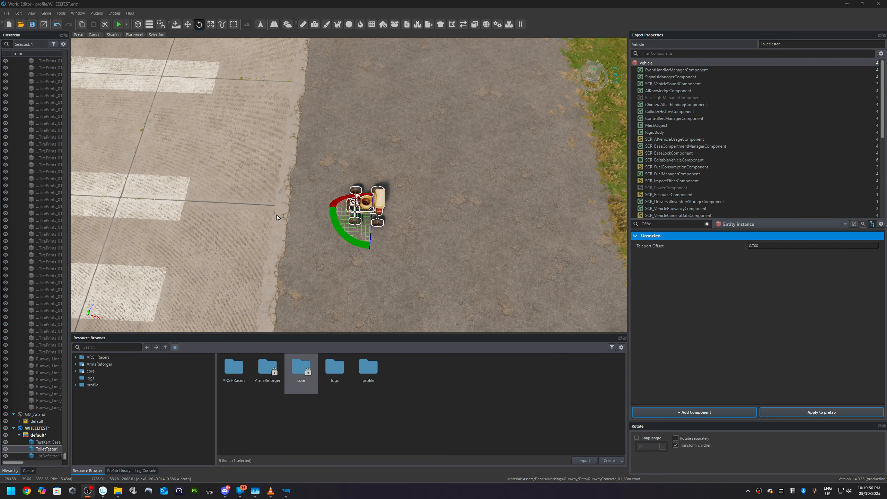
pyautogui.moveTo(313, 214); pyautogui.dragTo(260, 262, button='right')
pyautogui.scroll(3, 330, 222)
pyautogui.scroll(-3, 345, 233)
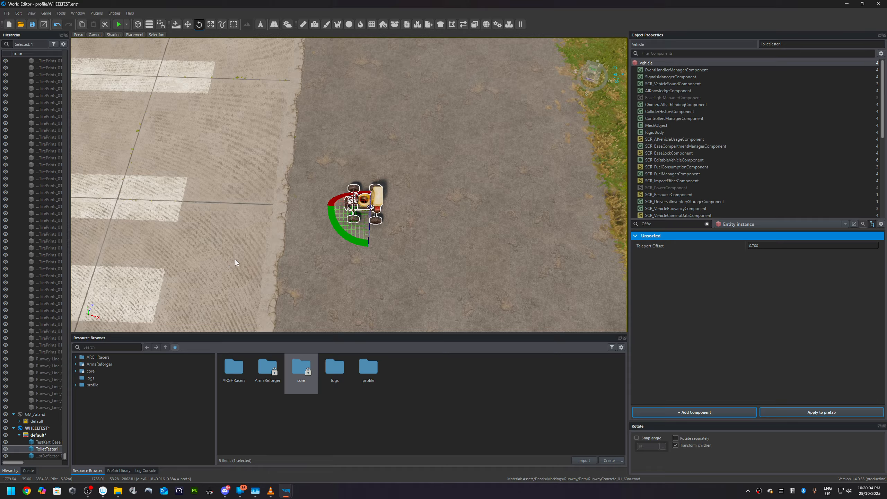
pyautogui.moveTo(267, 256)
pyautogui.mouseDown(button='right')
pyautogui.moveTo(284, 257)
pyautogui.moveTo(266, 257)
pyautogui.moveTo(171, 196)
pyautogui.moveTo(213, 215)
pyautogui.moveTo(264, 263)
pyautogui.moveTo(267, 253)
pyautogui.mouseUp(button='right')
# Step: Switch to Enfusion Workbench, inspect the ToiletTester prefab up close and show the contents of the ARGHRacers Wheeled assets folder
pyautogui.hotkey('alt', 'Tab')
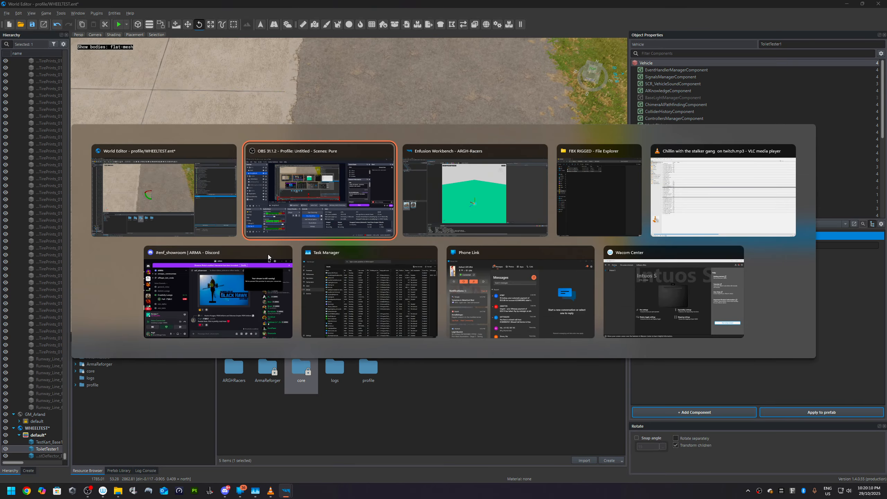
pyautogui.press('Tab')
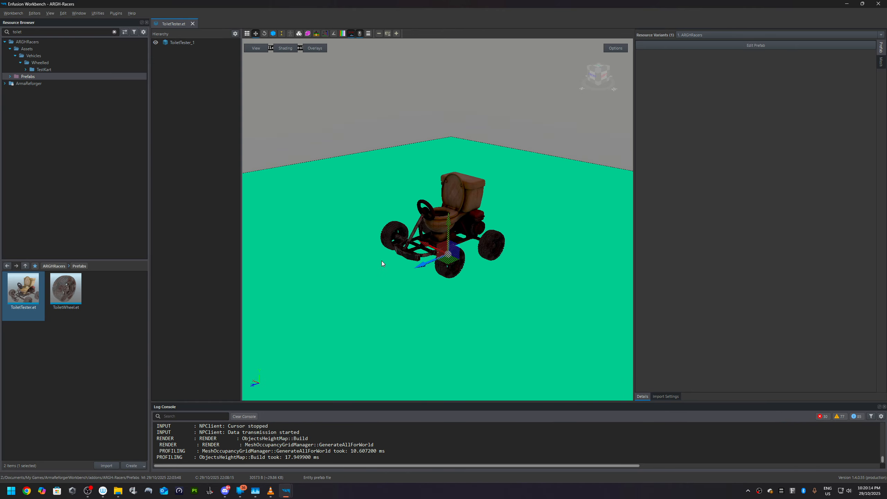
pyautogui.scroll(-1, 400, 255)
pyautogui.scroll(3, 417, 250)
pyautogui.scroll(3, 417, 251)
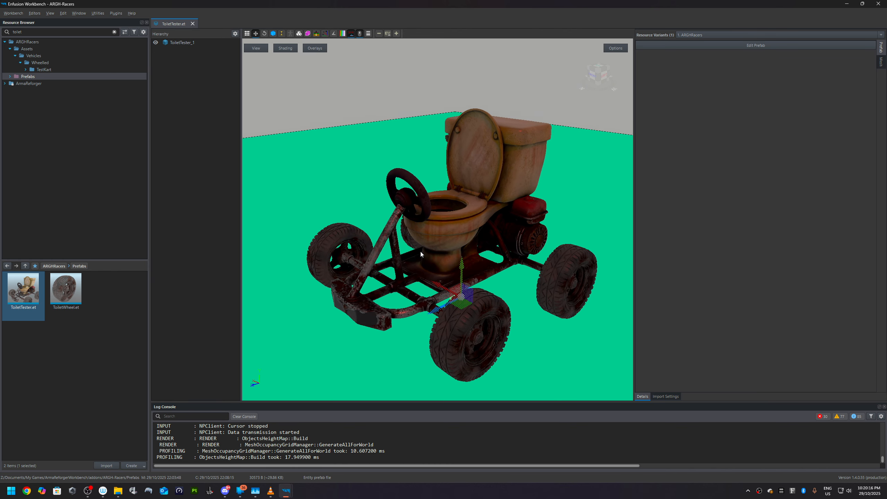
pyautogui.click(38, 69)
pyautogui.click(37, 63)
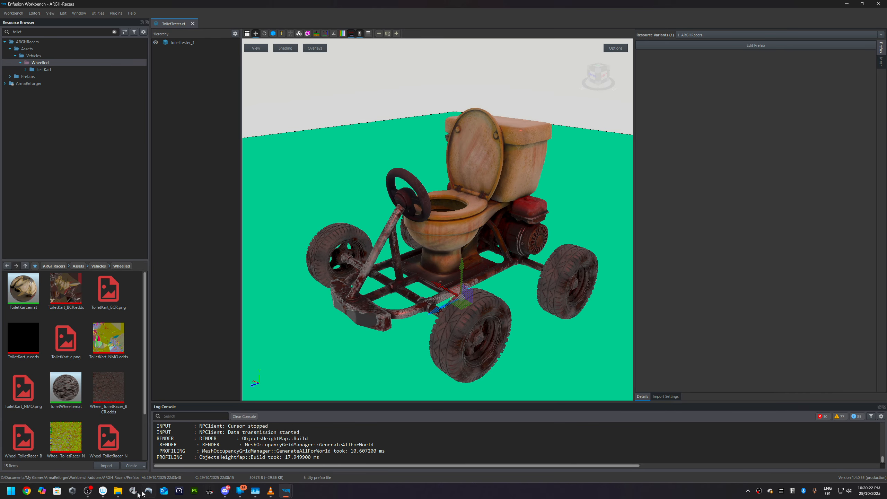
# Step: Open SampleCarARGH-Rigged.blend from the FBX RIGGED folder in Blender
pyautogui.click(118, 490)
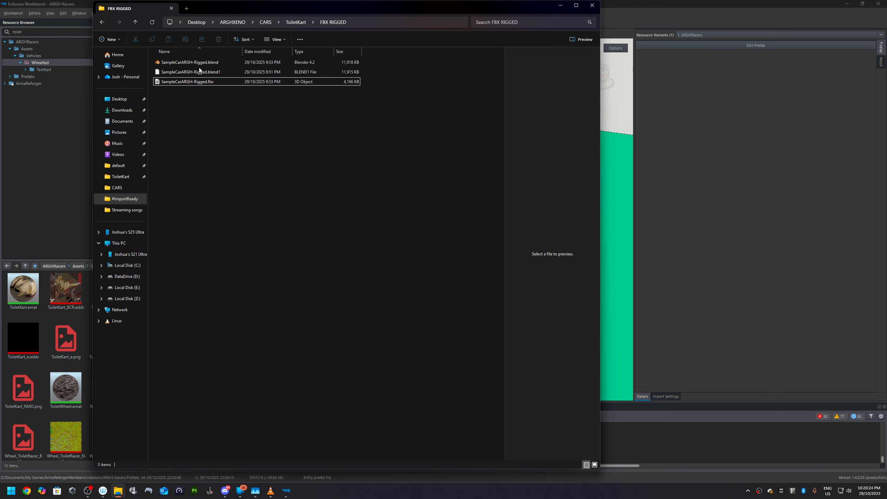
pyautogui.click(204, 65)
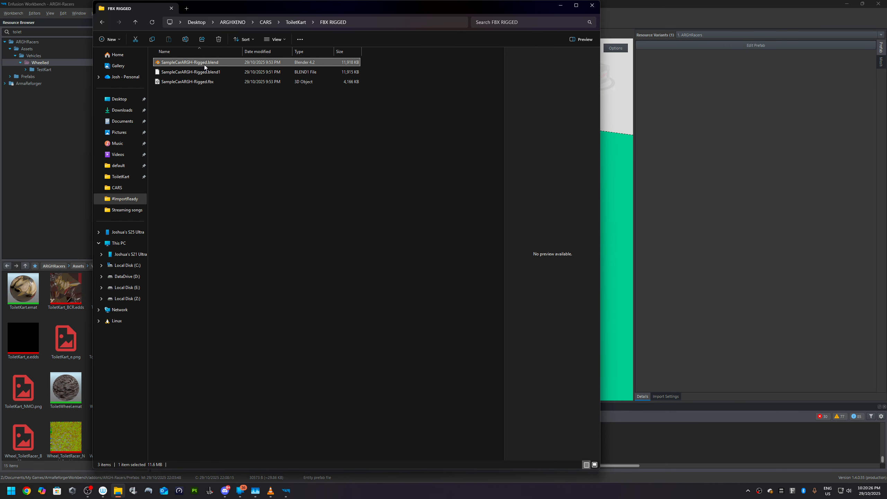
pyautogui.doubleClick(204, 65)
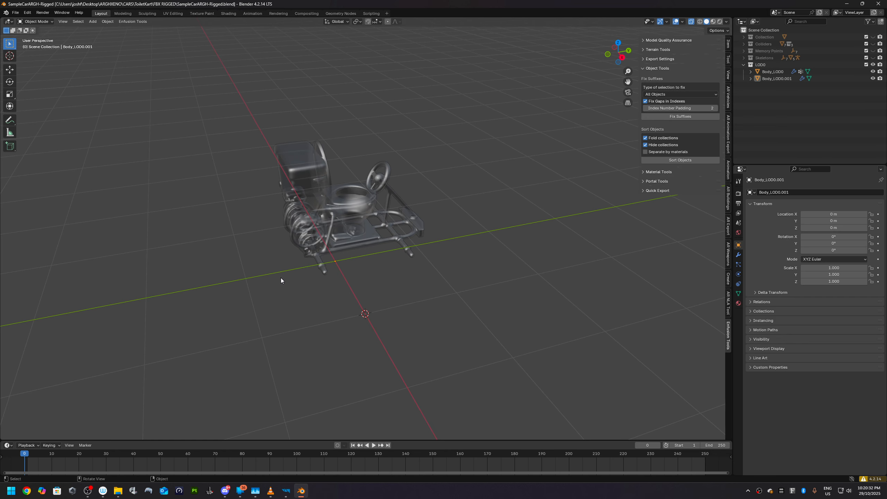
pyautogui.scroll(3, 339, 250)
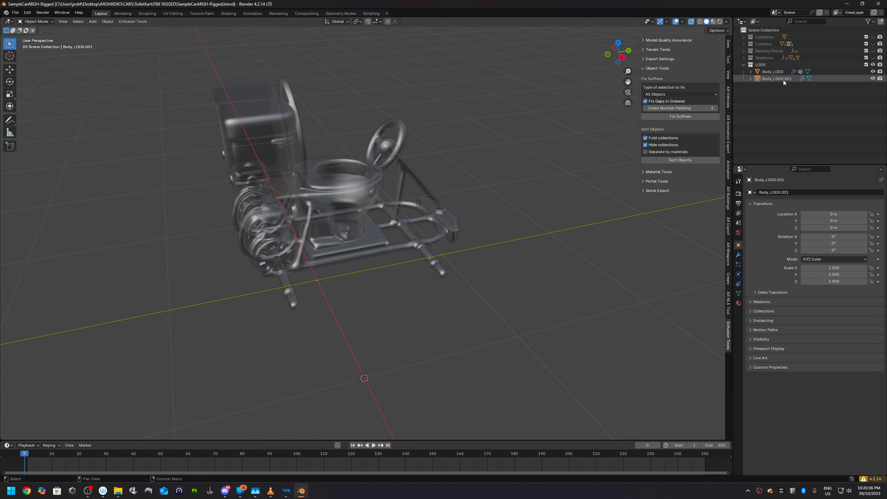
# Step: Check Body_LOD0 and Body_LOD0.001 by toggling their visibility, and unhide the Skeletons collection
pyautogui.click(874, 72)
pyautogui.click(873, 79)
pyautogui.click(873, 79)
pyautogui.click(872, 72)
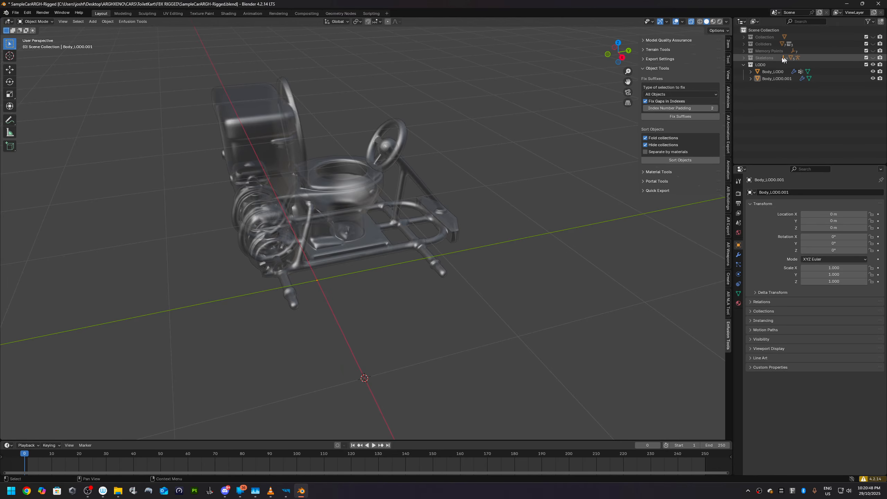
pyautogui.click(874, 58)
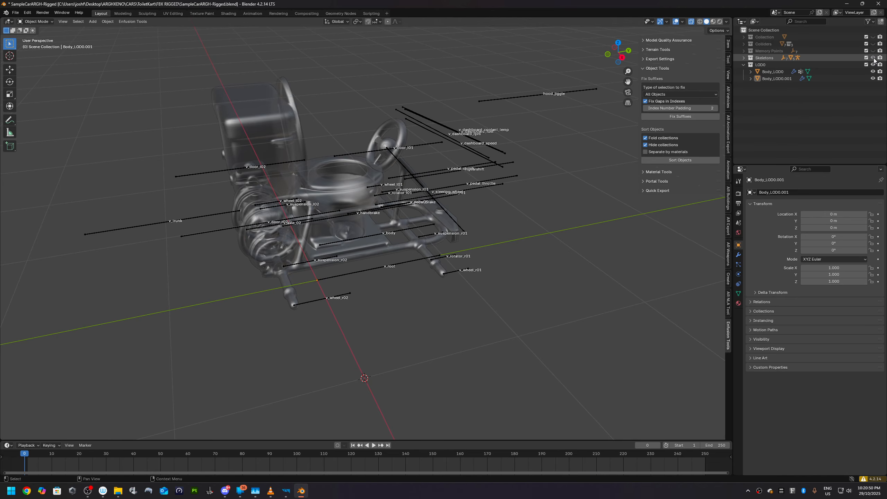
# Step: Examine how the armature's bones sit on the toilet kart from both sides and the front, with the armature selected
pyautogui.scroll(2, 552, 187)
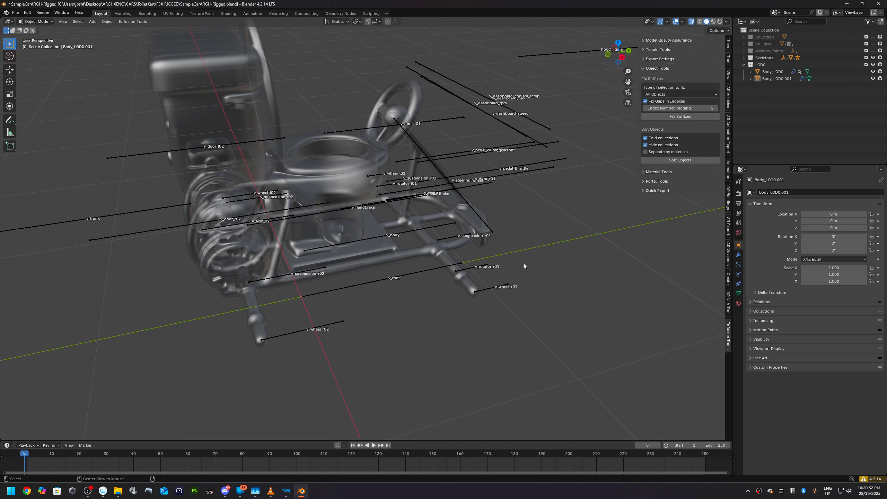
pyautogui.moveTo(503, 277); pyautogui.dragTo(298, 283, button='middle')
pyautogui.moveTo(291, 347)
pyautogui.mouseDown(button='middle')
pyautogui.moveTo(306, 352)
pyautogui.moveTo(312, 330)
pyautogui.mouseUp(button='middle')
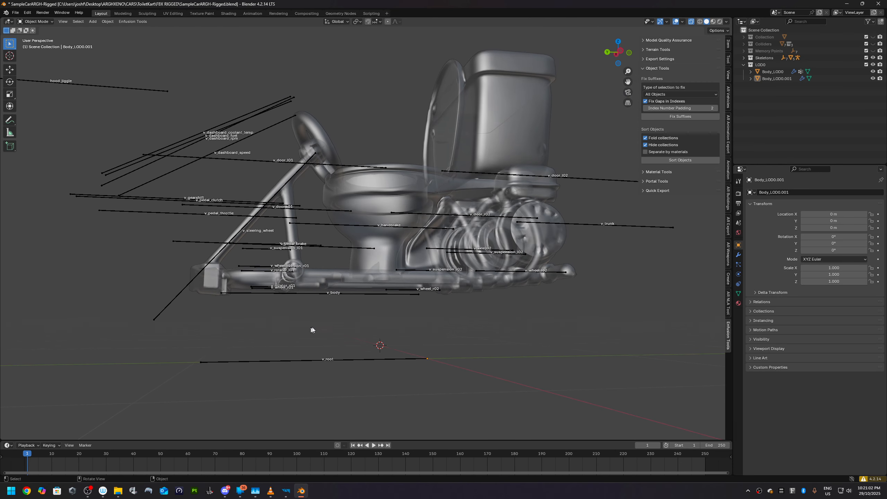
pyautogui.click(341, 295)
pyautogui.scroll(1, 330, 300)
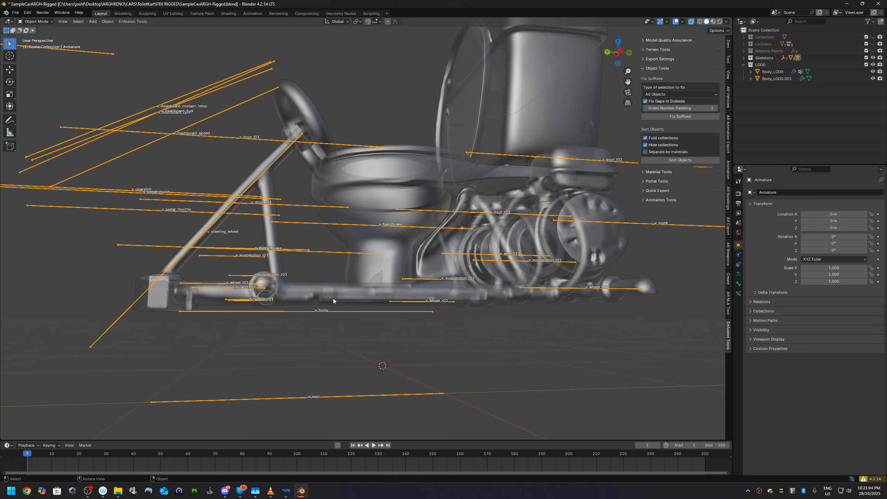
pyautogui.scroll(-2, 318, 320)
pyautogui.moveTo(317, 319)
pyautogui.mouseDown(button='middle')
pyautogui.moveTo(338, 310)
pyautogui.moveTo(332, 323)
pyautogui.mouseUp(button='middle')
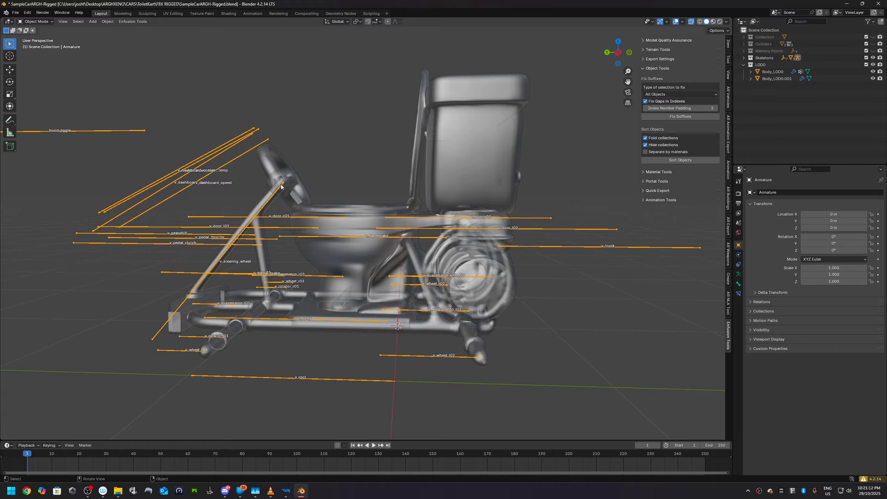
pyautogui.moveTo(282, 187); pyautogui.dragTo(282, 199, button='middle')
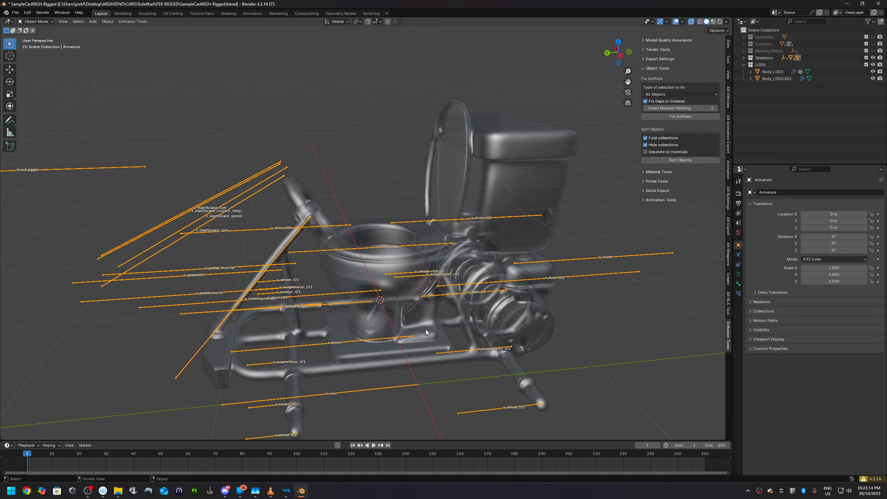
pyautogui.moveTo(440, 249); pyautogui.dragTo(381, 249, button='middle')
pyautogui.scroll(-2, 426, 254)
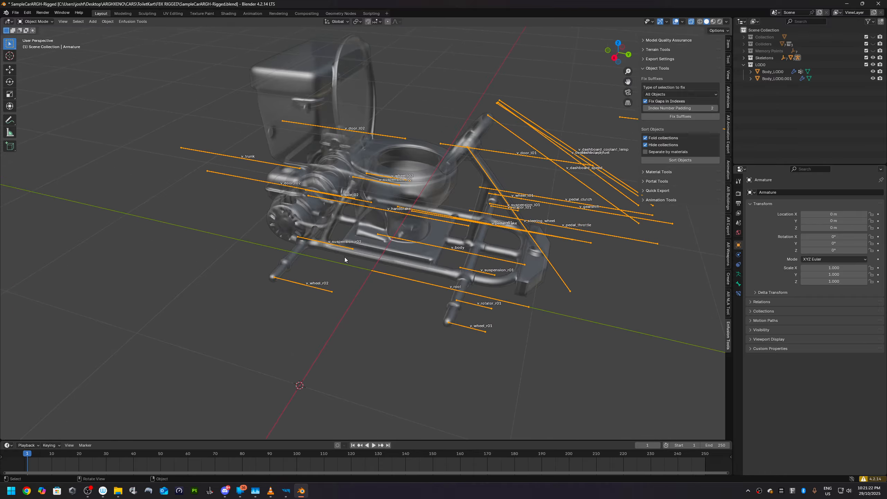
pyautogui.moveTo(435, 246); pyautogui.dragTo(408, 289, button='middle')
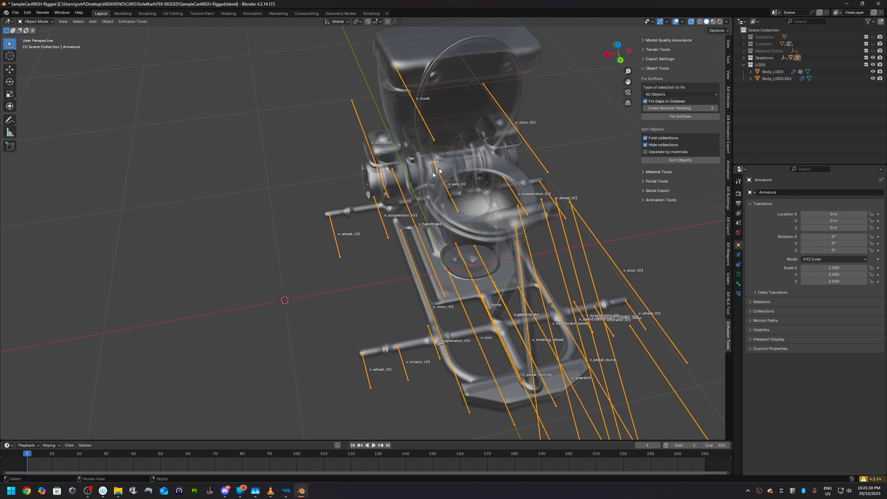
pyautogui.moveTo(439, 170); pyautogui.dragTo(476, 223, button='middle')
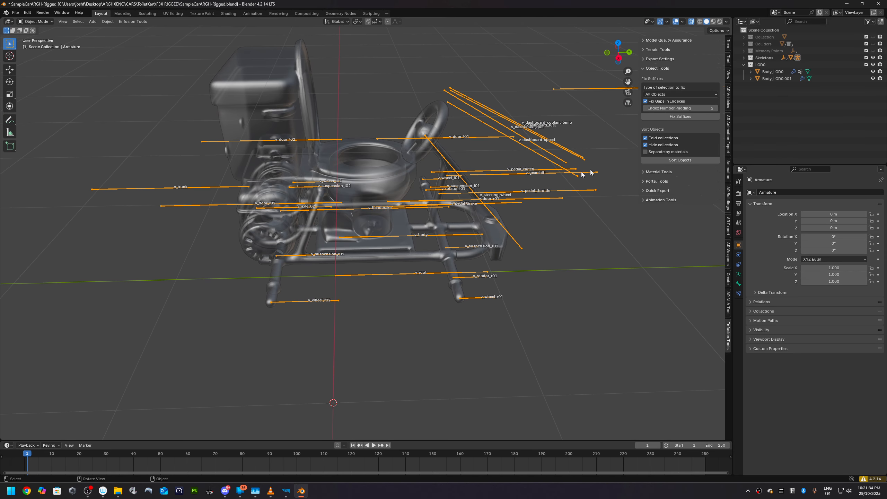
# Step: Expand the Skeletons collection's armature through v_root, v_body and v_axle_01, and review its bones and child objects down to v_starter_switch
pyautogui.click(741, 58)
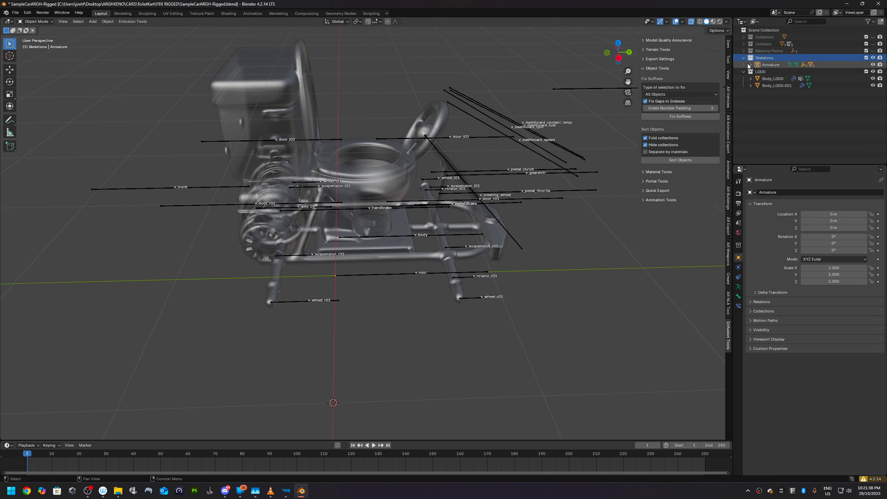
pyautogui.click(743, 58)
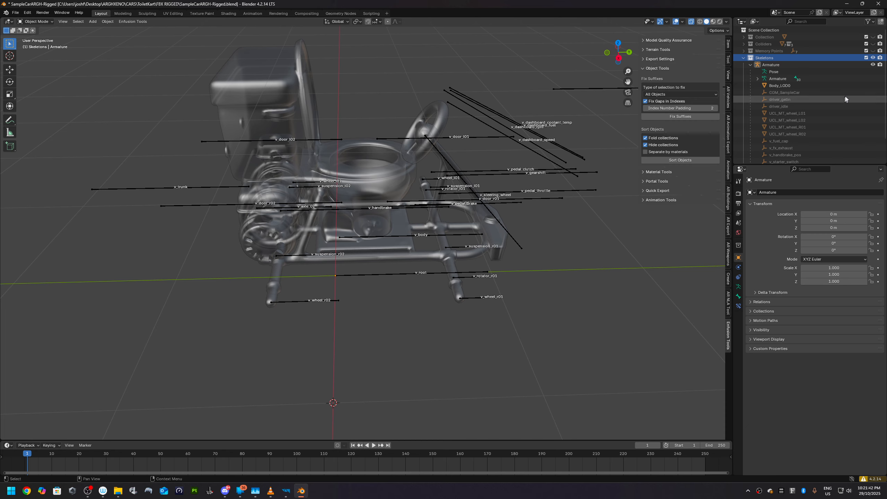
pyautogui.click(758, 79)
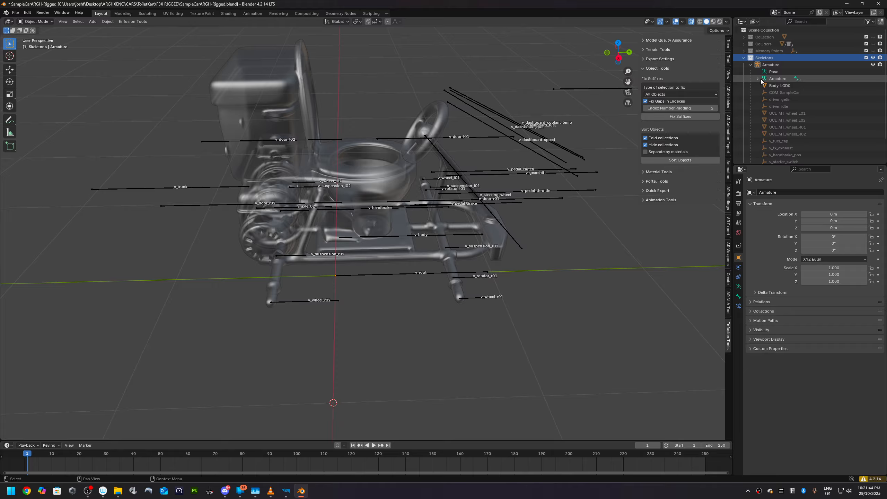
pyautogui.scroll(-4, 798, 97)
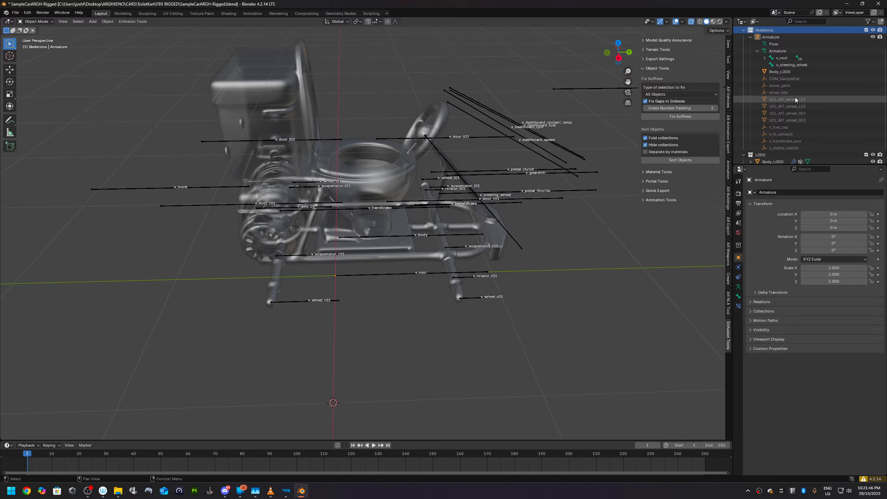
pyautogui.click(791, 136)
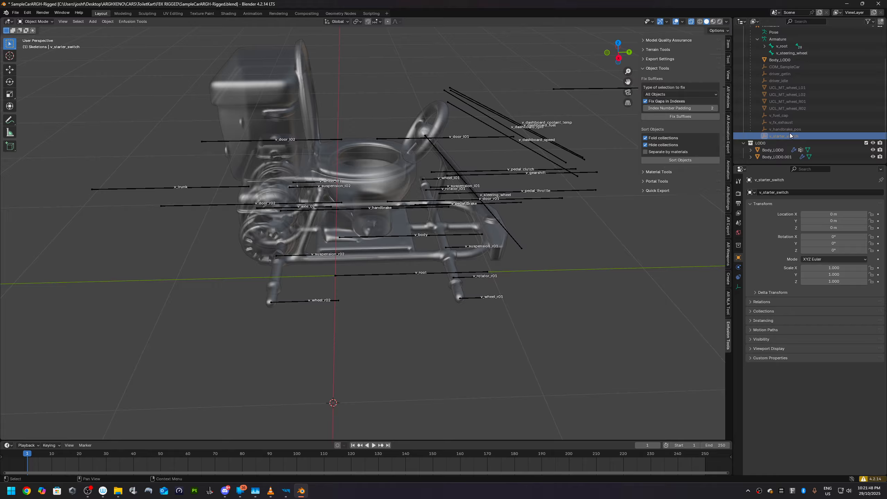
pyautogui.scroll(2, 794, 127)
pyautogui.scroll(2, 788, 116)
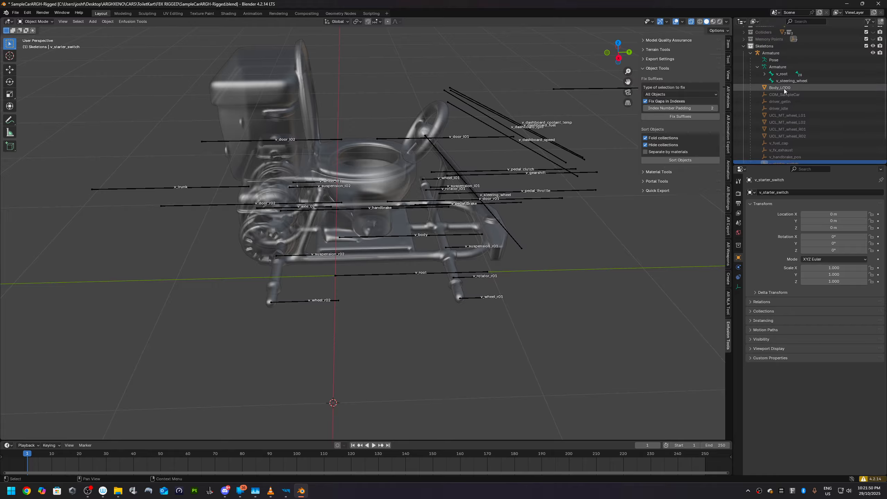
pyautogui.click(764, 74)
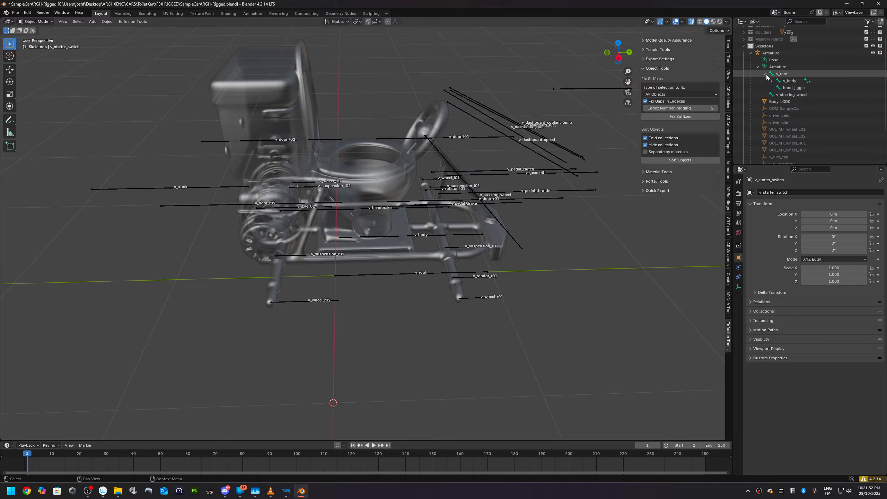
pyautogui.click(771, 81)
pyautogui.scroll(-2, 779, 119)
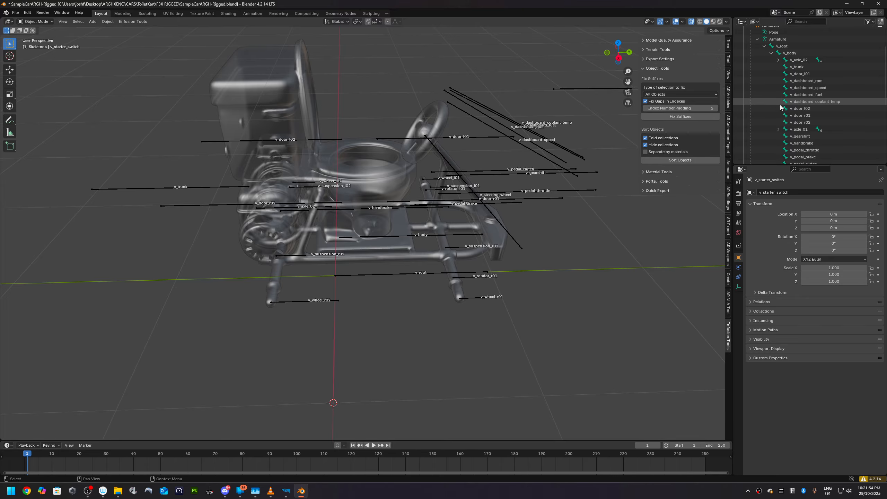
pyautogui.click(778, 129)
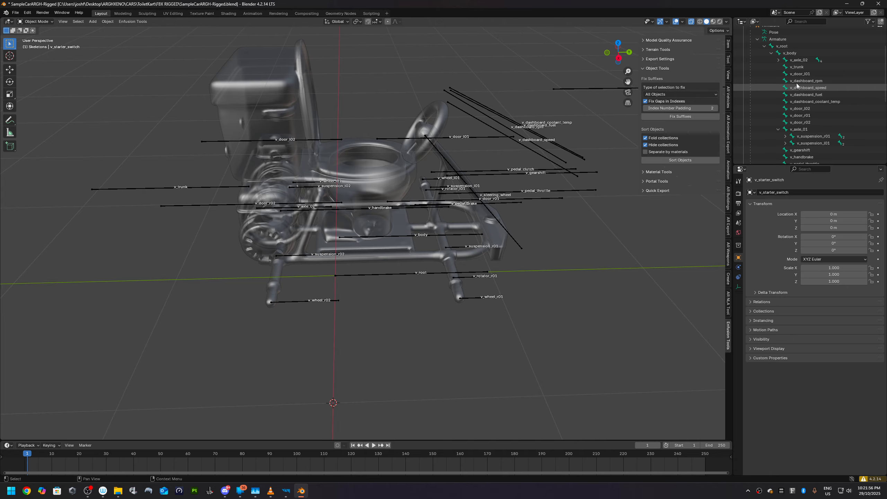
pyautogui.scroll(2, 780, 126)
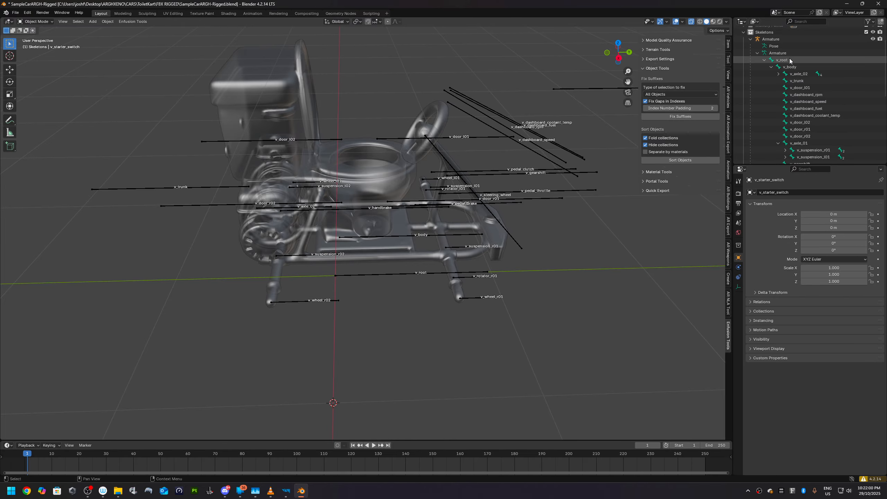
# Step: Select the armature and examine the v_root bone's position beneath the kart from several angles
pyautogui.click(421, 276)
pyautogui.scroll(-3, 415, 281)
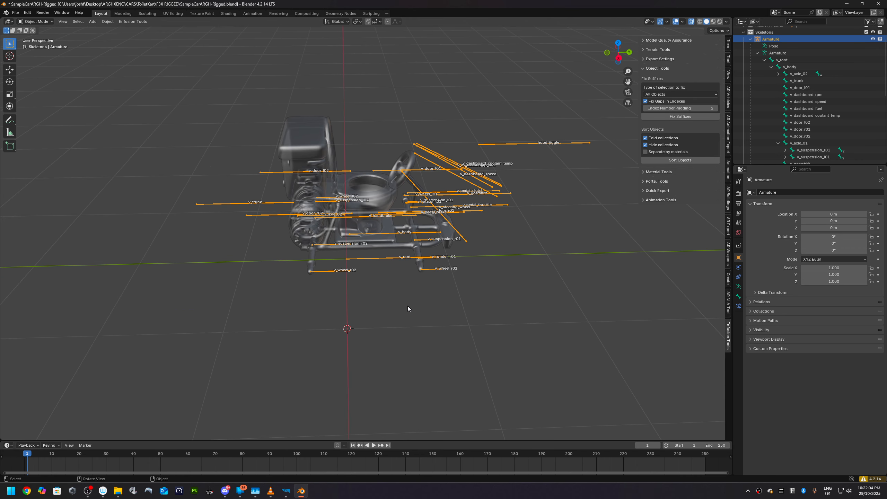
pyautogui.moveTo(425, 300); pyautogui.dragTo(353, 350, button='middle')
pyautogui.scroll(3, 335, 331)
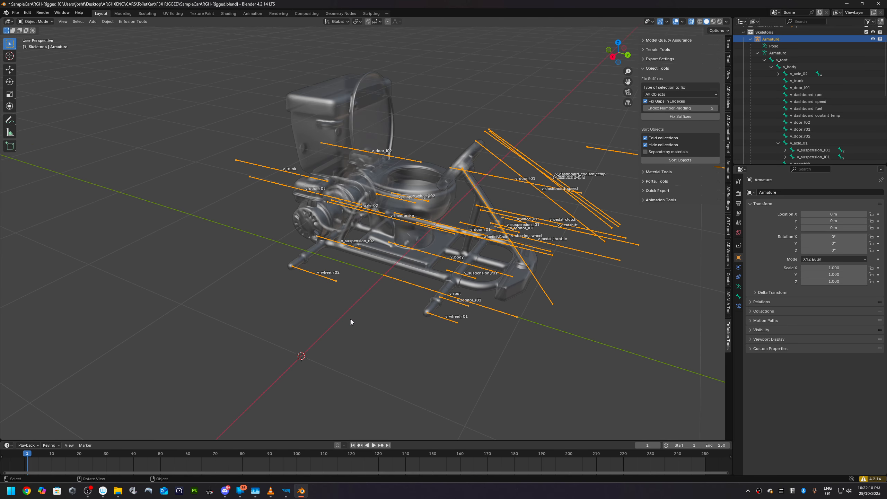
pyautogui.click(351, 320)
pyautogui.click(387, 275)
pyautogui.scroll(4, 377, 293)
pyautogui.click(369, 340)
pyautogui.moveTo(369, 342); pyautogui.dragTo(361, 386, button='middle')
# Step: Dismiss the save warning without overwriting the file and snap the 3D cursor to the world origin
pyautogui.hotkey('ctrl', 's')
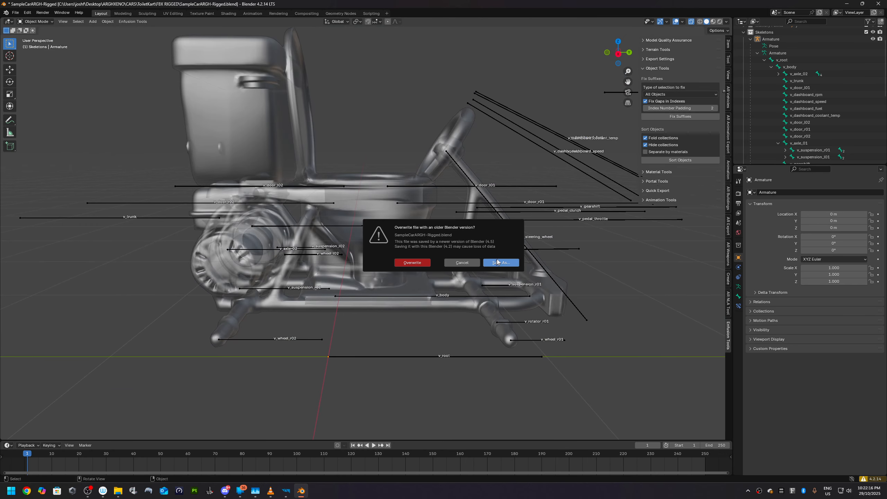
pyautogui.click(451, 264)
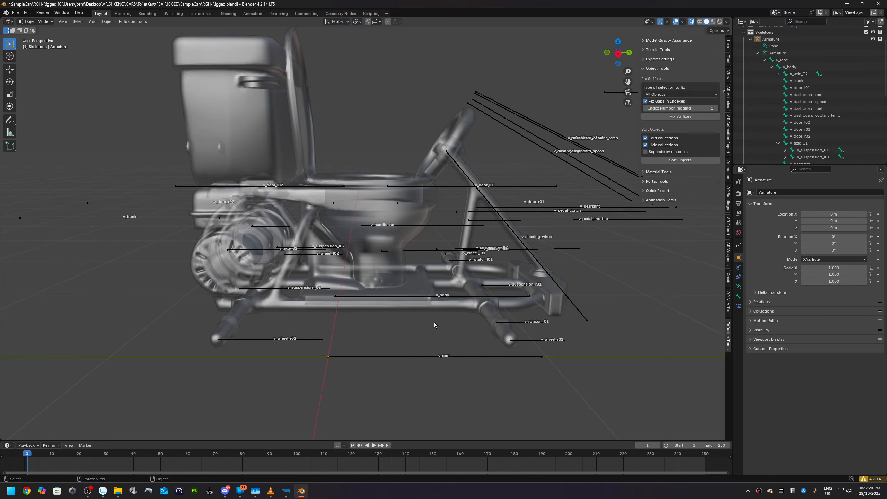
pyautogui.click(397, 356)
pyautogui.hotkey('shift', 's')
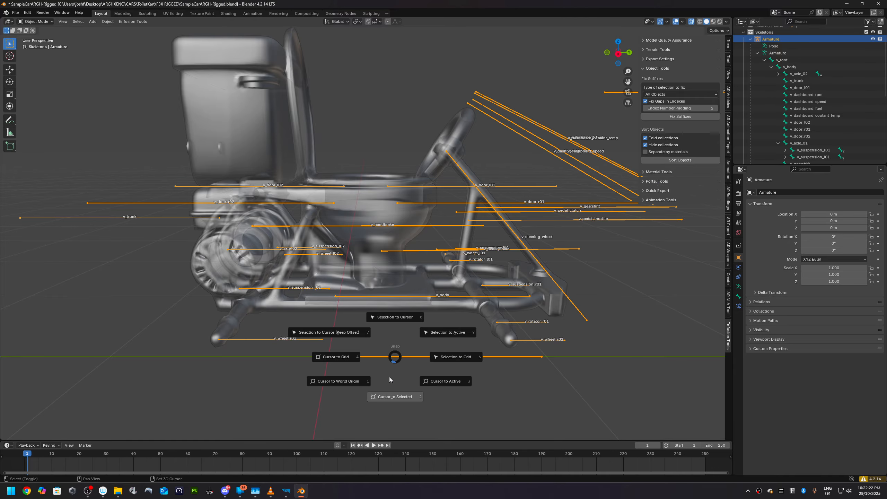
pyautogui.click(343, 387)
pyautogui.click(383, 387)
pyautogui.scroll(-3, 383, 387)
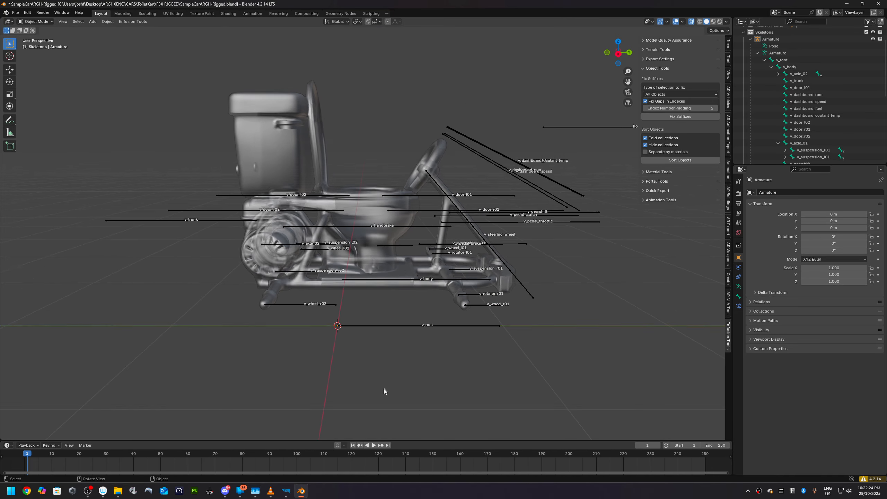
pyautogui.moveTo(399, 365); pyautogui.dragTo(267, 350, button='middle')
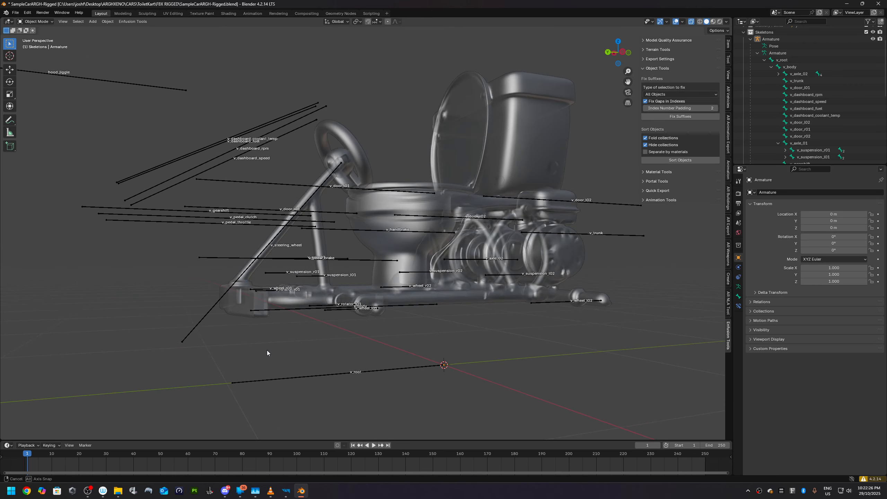
# Step: Put the armature into Edit Mode and select the v_root bone
pyautogui.click(301, 378)
pyautogui.press('Tab')
pyautogui.moveTo(457, 393)
pyautogui.mouseDown(button='middle')
pyautogui.moveTo(448, 391)
pyautogui.moveTo(456, 388)
pyautogui.mouseUp(button='middle')
pyautogui.scroll(-3, 394, 377)
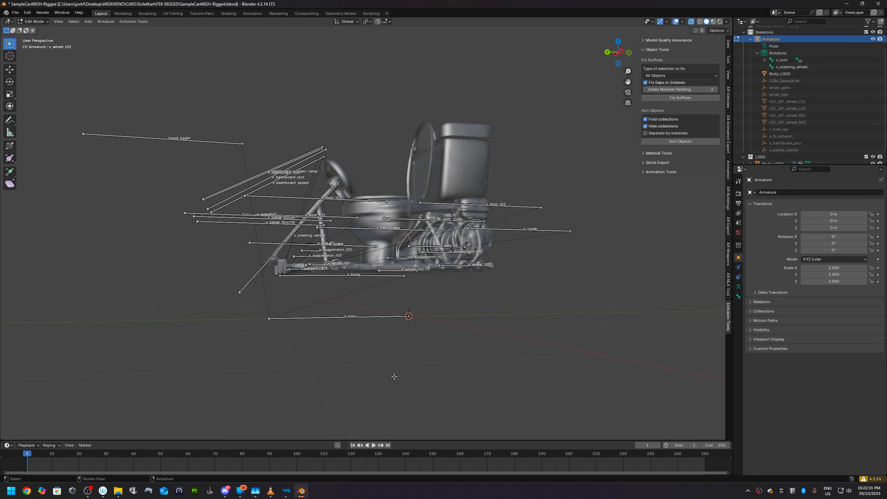
pyautogui.scroll(3, 369, 357)
pyautogui.click(369, 348)
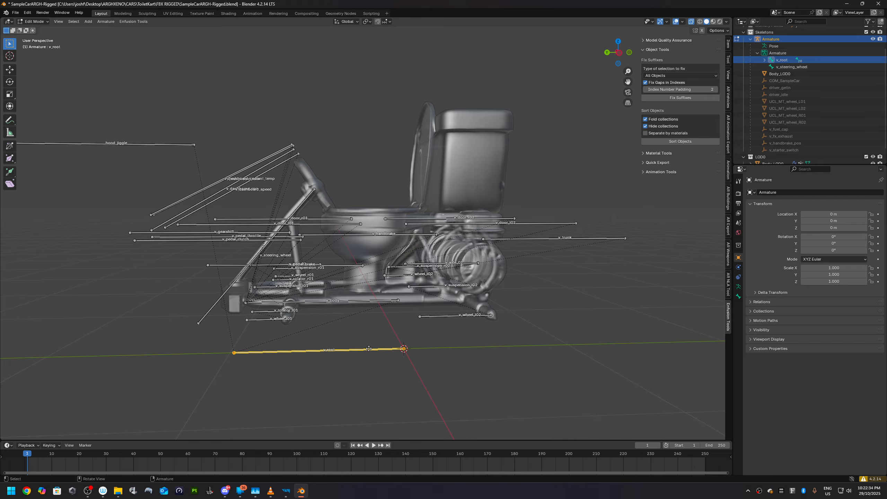
# Step: Try to move the v_root bone along the global Y axis
pyautogui.press('g')
pyautogui.press('z')
pyautogui.press('y')
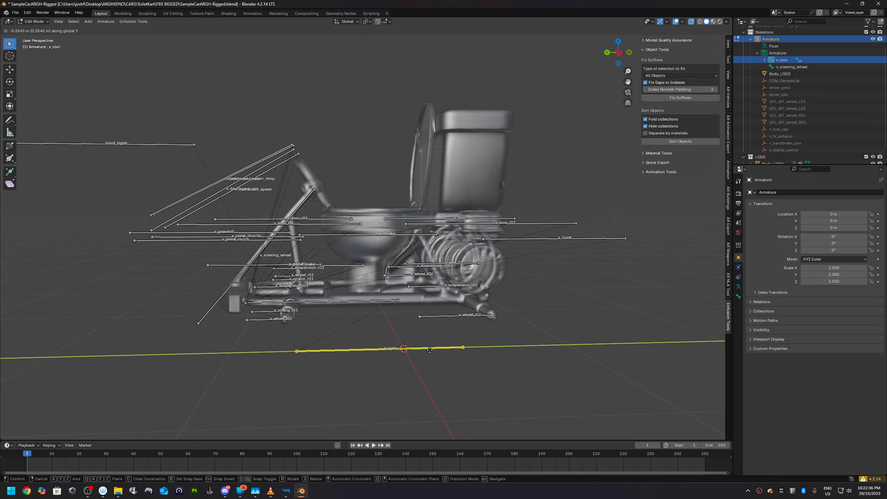
pyautogui.click(406, 349)
# Step: Snap the 3D cursor to the selected v_root bone and return it to the world origin
pyautogui.hotkey('shift', 's')
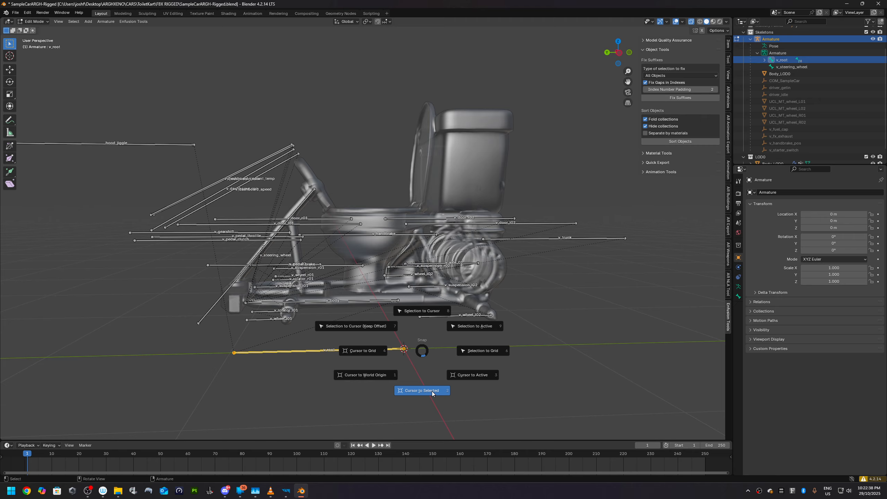
pyautogui.click(432, 392)
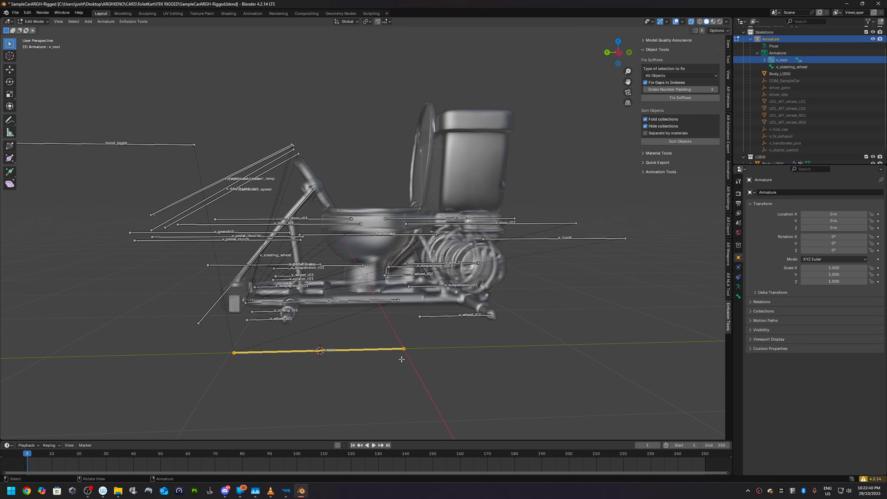
pyautogui.hotkey('shift', 's')
pyautogui.click(366, 382)
# Step: Snap the v_root bone to the 3D cursor at the world origin and deselect it
pyautogui.hotkey('shift', 's')
pyautogui.click(378, 314)
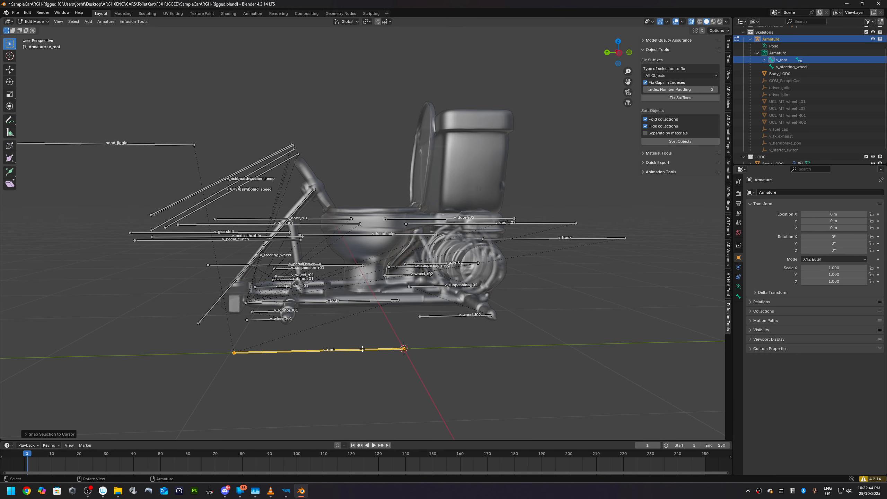
pyautogui.press('Tab')
pyautogui.press('Tab')
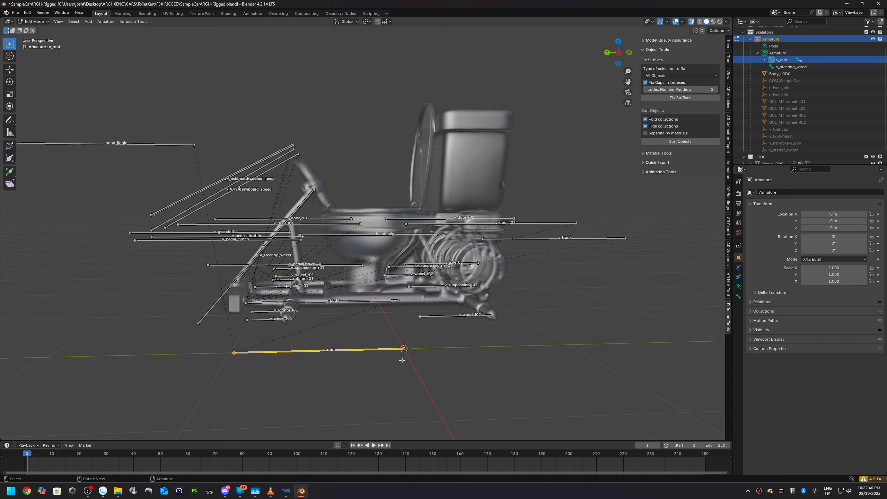
pyautogui.hotkey('shift', 's')
pyautogui.click(403, 324)
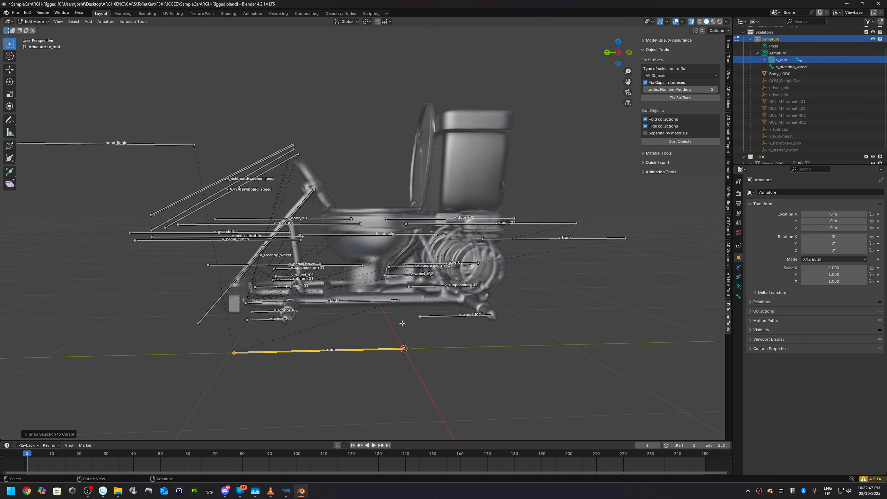
pyautogui.click(379, 363)
pyautogui.click(390, 349)
pyautogui.hotkey('shift', 's')
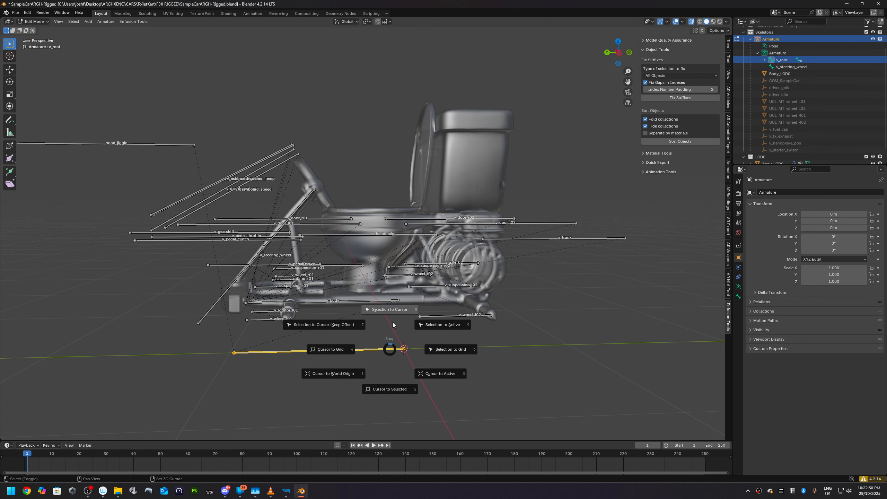
pyautogui.click(392, 325)
pyautogui.click(390, 367)
pyautogui.scroll(1, 420, 368)
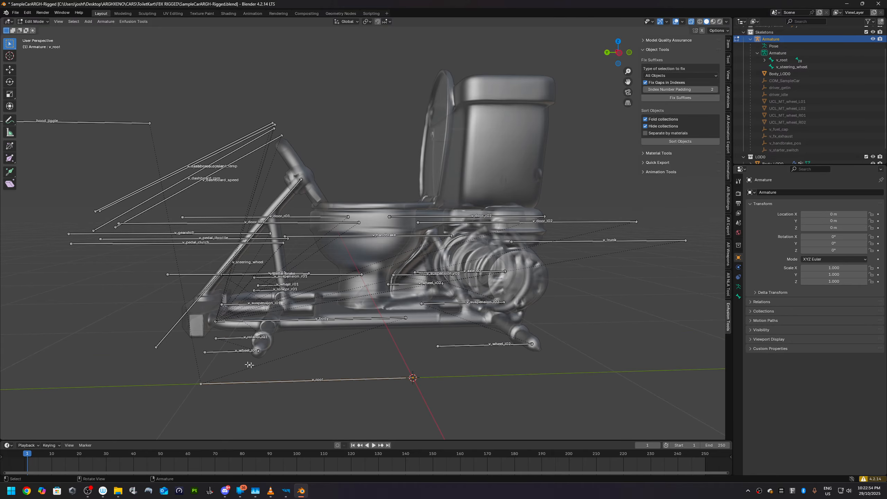
# Step: Look at the ToiletTester1 kart in World Editor and return to Blender to examine the armature around the kart
pyautogui.scroll(-2, 200, 245)
pyautogui.moveTo(200, 245); pyautogui.dragTo(296, 269, button='middle')
pyautogui.hotkey('alt', 'Tab')
pyautogui.hotkey('alt', 'Tab')
pyautogui.hotkey('alt', 'Tab')
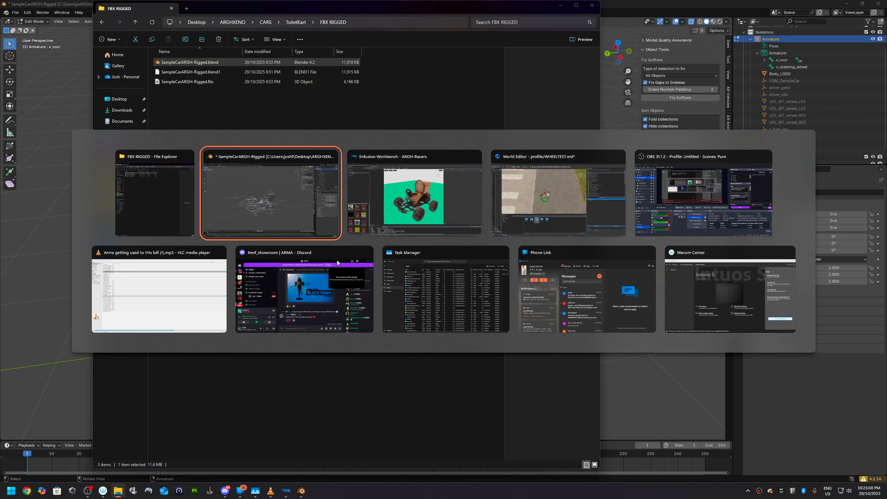
pyautogui.hotkey('alt', 'Tab')
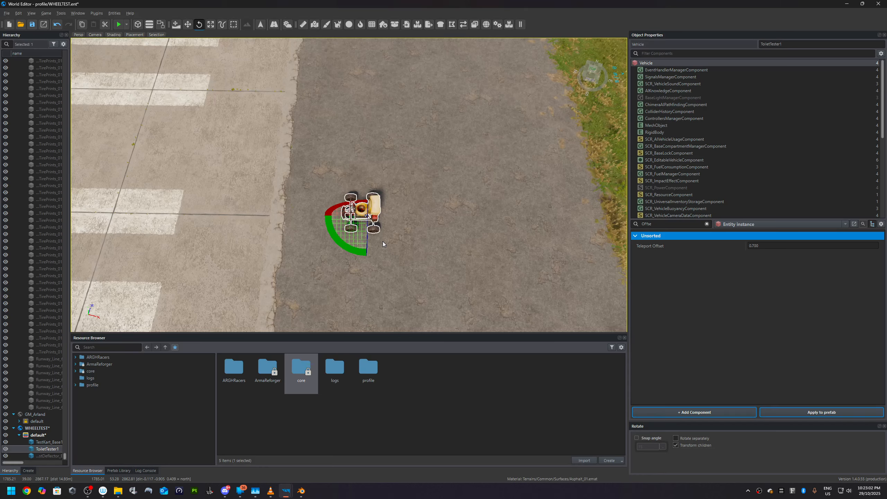
pyautogui.scroll(-3, 382, 241)
pyautogui.hotkey('alt', 'Tab')
pyautogui.hotkey('alt', 'Tab')
pyautogui.hotkey('alt', 'Tab')
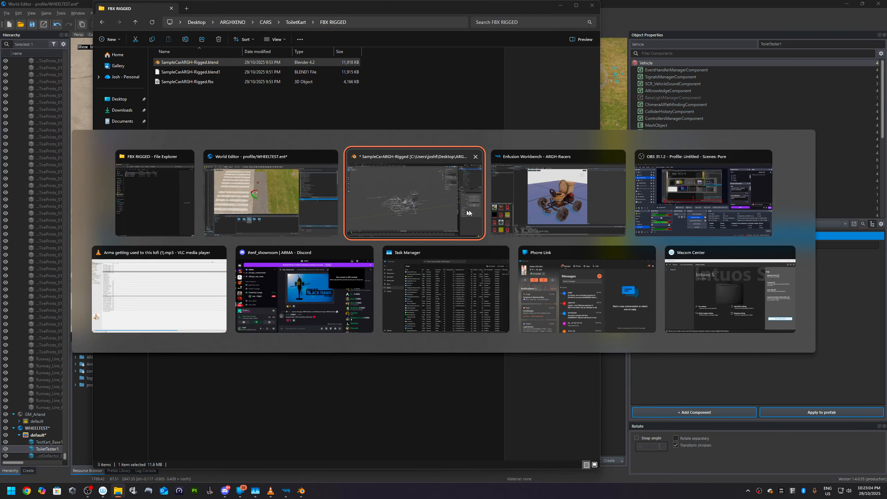
pyautogui.moveTo(358, 217); pyautogui.dragTo(420, 237, button='middle')
pyautogui.scroll(2, 358, 255)
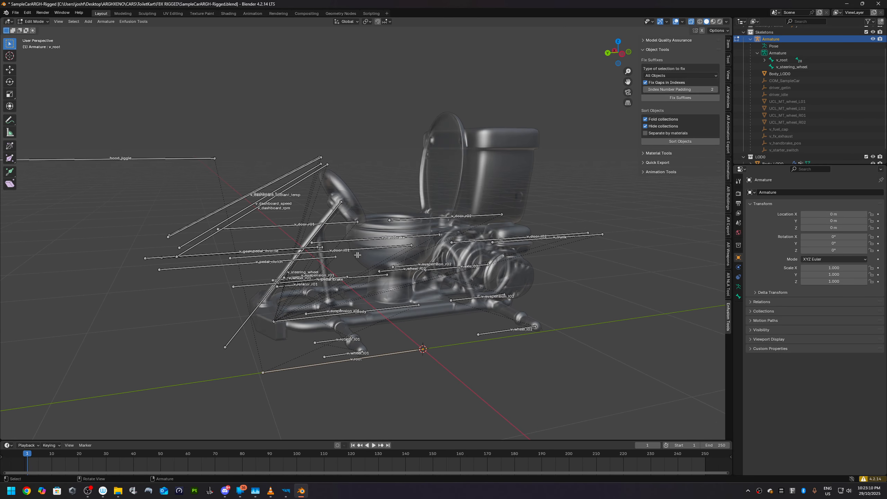
pyautogui.scroll(-1, 473, 194)
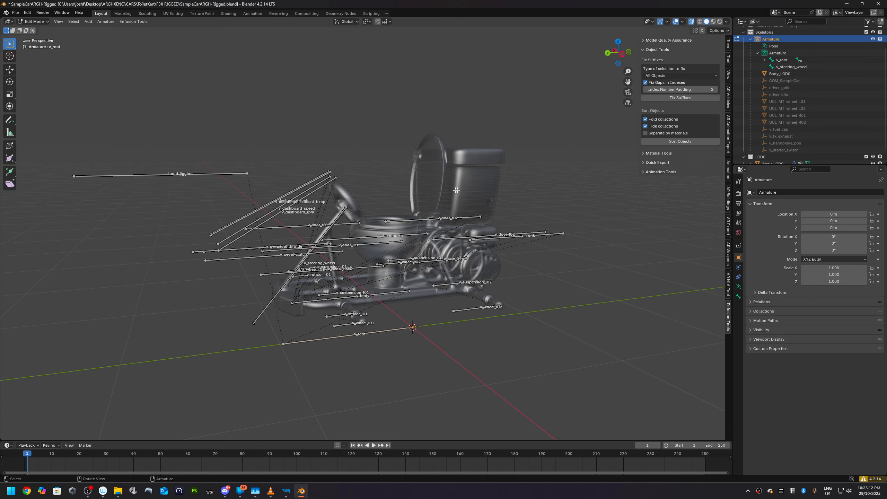
pyautogui.click(140, 22)
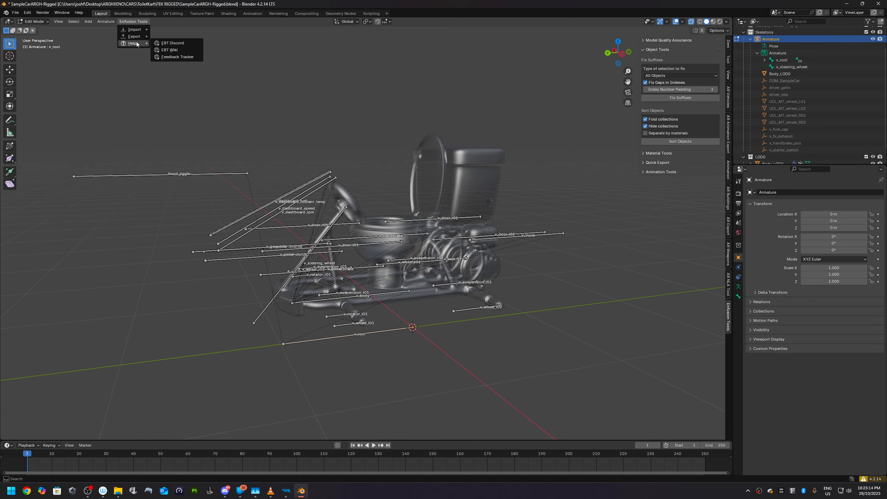
pyautogui.moveTo(136, 37)
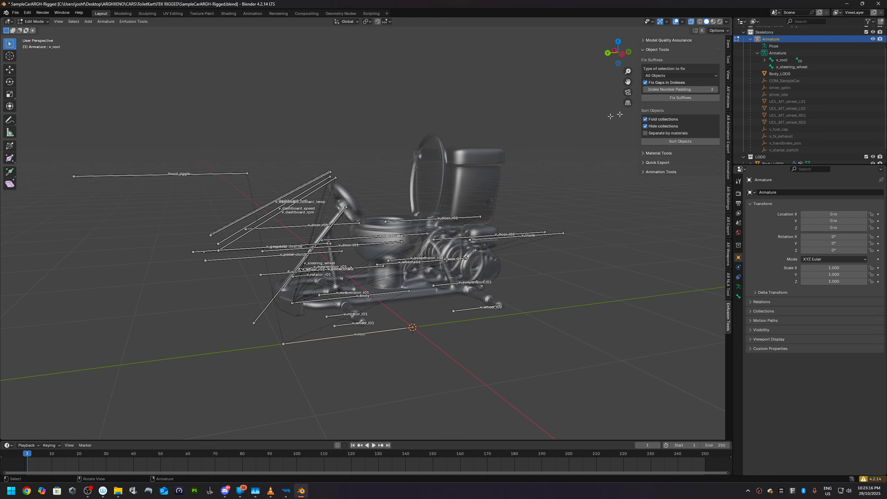
pyautogui.scroll(-1, 788, 117)
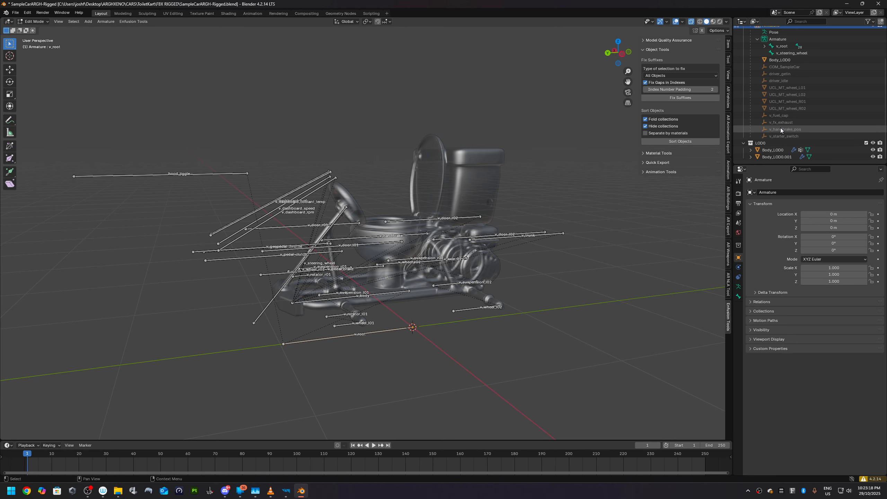
pyautogui.scroll(2, 852, 126)
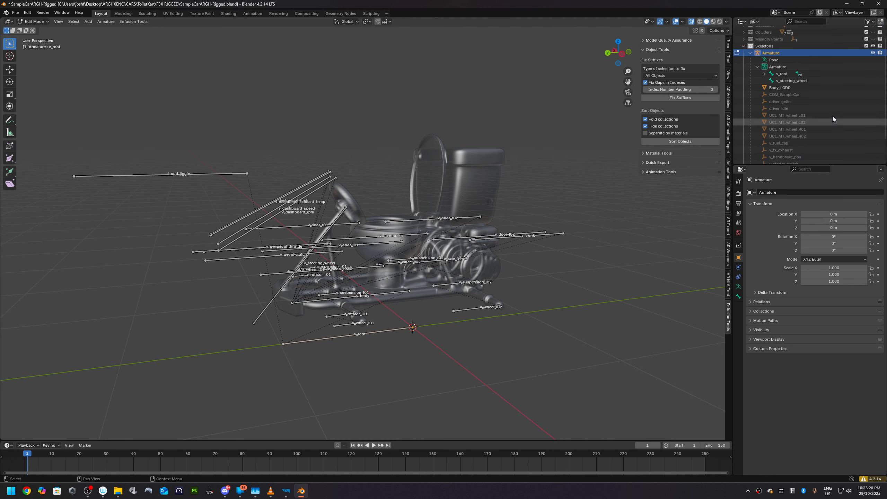
# Step: Show the hidden collections and the UBX_MainCol and UCX_MainCol meshes, and inspect the colliders around the kart
pyautogui.click(873, 32)
pyautogui.scroll(2, 862, 46)
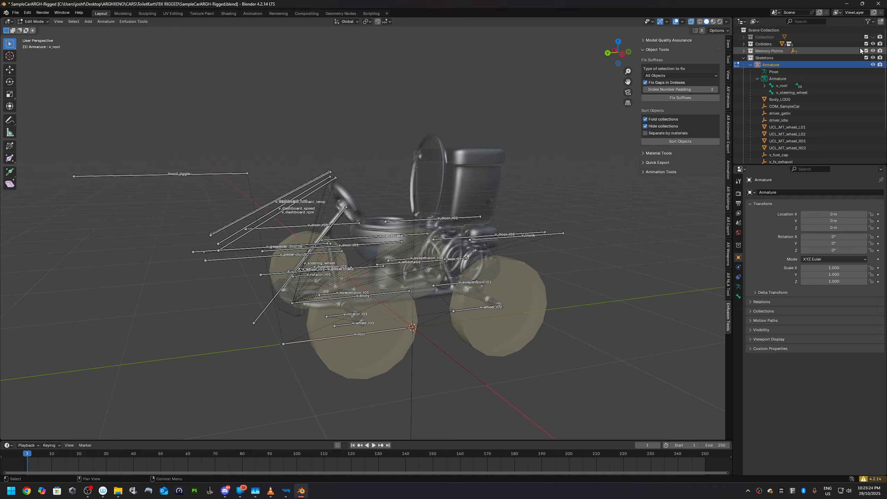
pyautogui.click(873, 36)
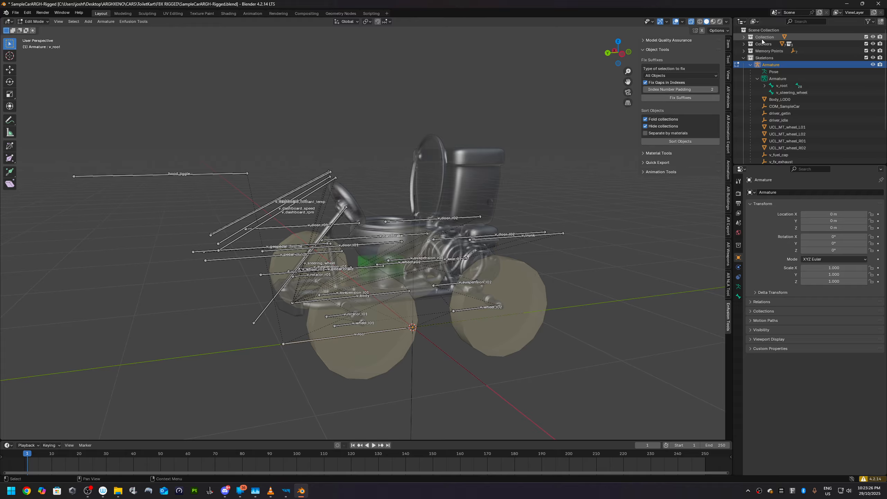
pyautogui.click(743, 37)
pyautogui.click(744, 51)
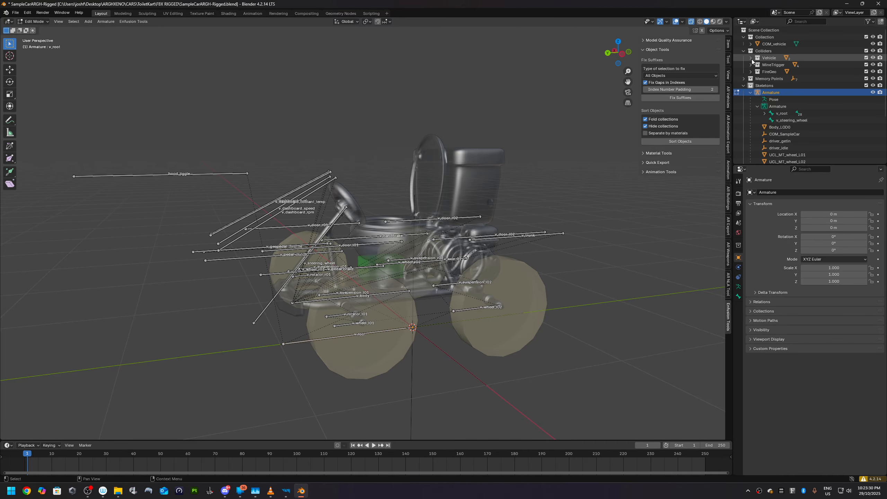
pyautogui.click(751, 57)
pyautogui.click(873, 65)
pyautogui.click(873, 71)
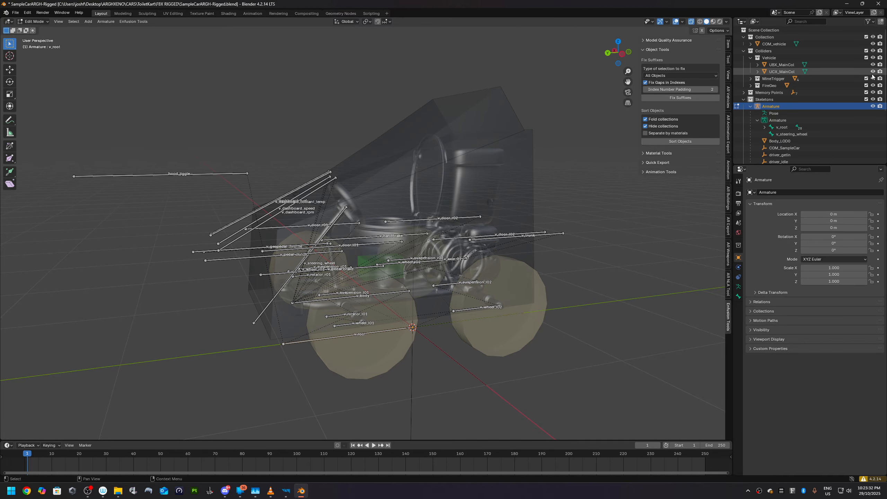
pyautogui.moveTo(461, 157); pyautogui.dragTo(355, 165, button='middle')
pyautogui.moveTo(614, 96); pyautogui.dragTo(519, 170, button='middle')
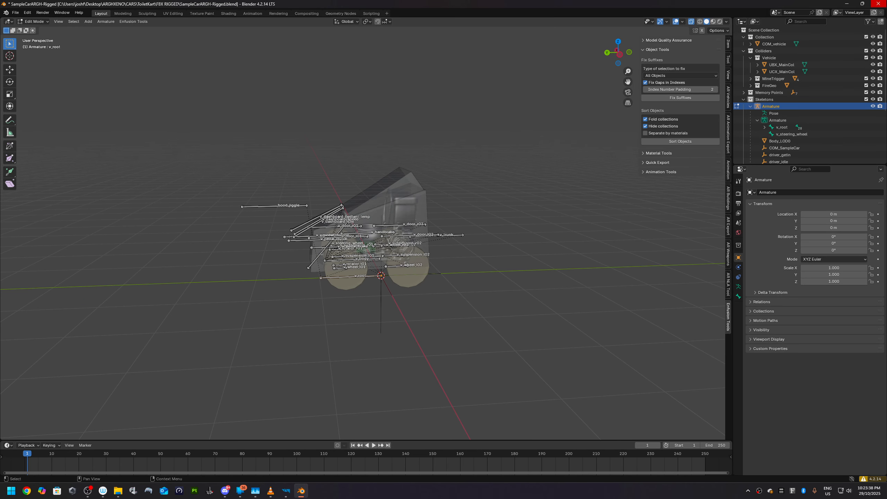
# Step: Close the rigged Blender file without saving its changes and switch to the Enfusion Workbench resource window
pyautogui.click(879, 4)
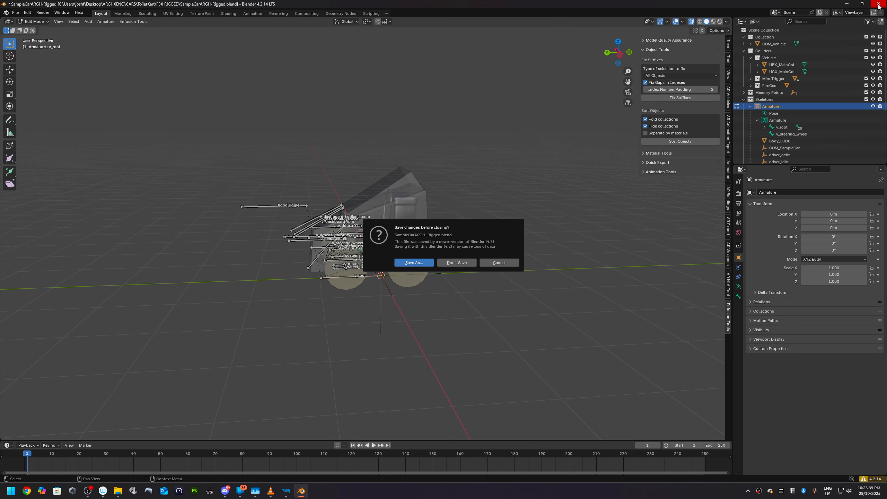
pyautogui.click(457, 262)
pyautogui.click(658, 16)
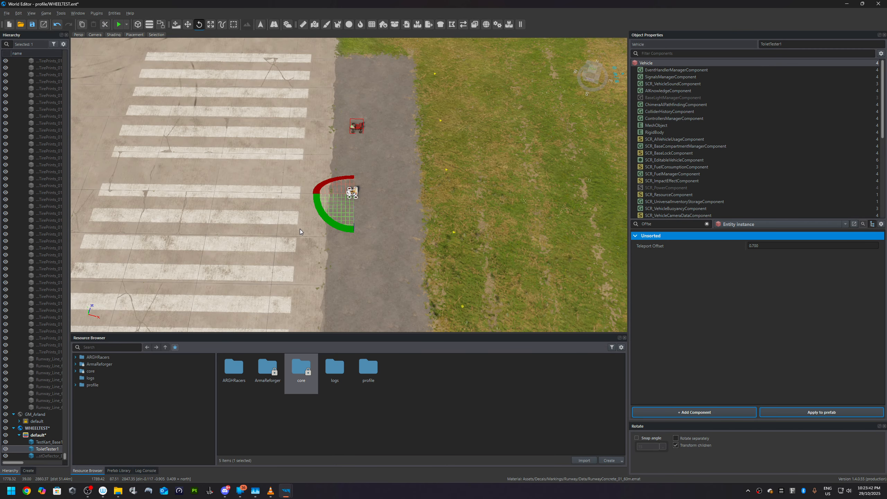
pyautogui.hotkey('alt', 'Tab')
pyautogui.hotkey('alt', 'Tab')
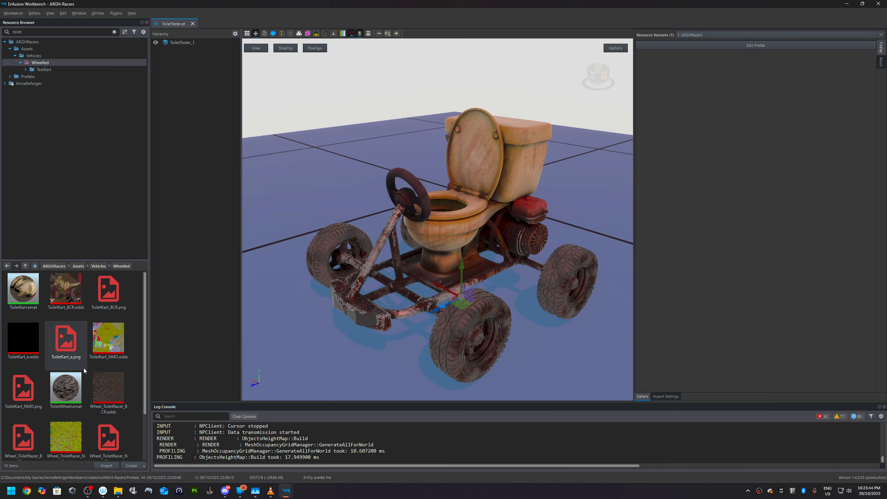
# Step: Look through the resources filtered by "toilet" in the TestKart, Wheelled and Vehicles folders
pyautogui.scroll(-2, 74, 356)
pyautogui.scroll(2, 74, 356)
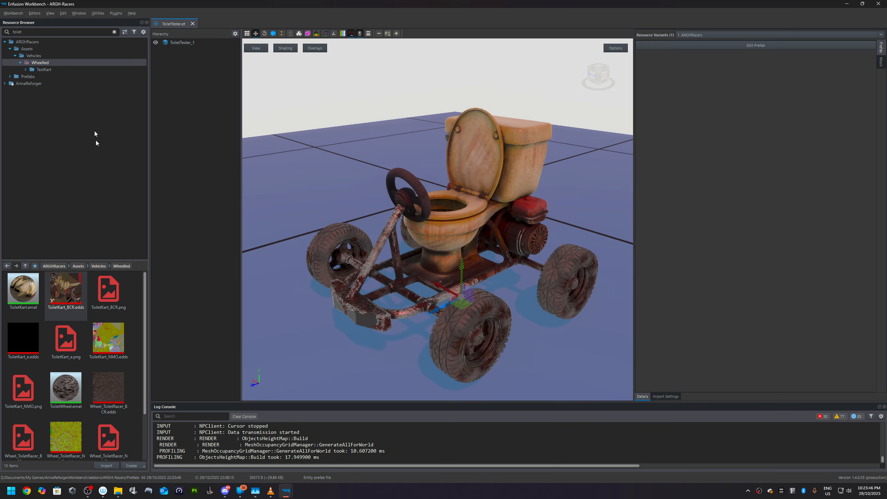
pyautogui.click(47, 69)
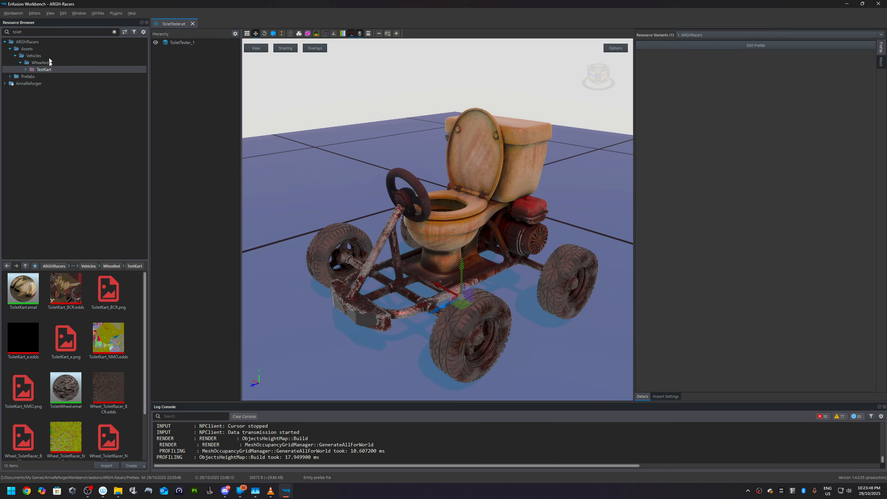
pyautogui.click(43, 62)
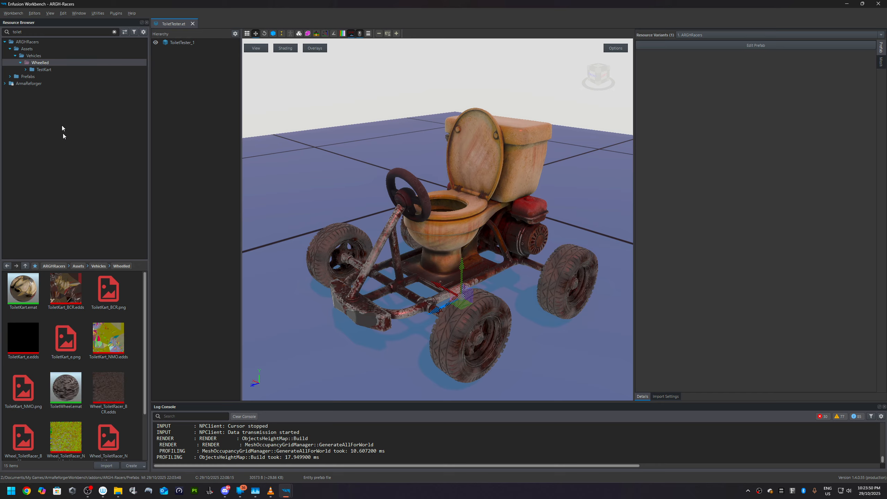
pyautogui.click(34, 56)
pyautogui.scroll(-2, 62, 340)
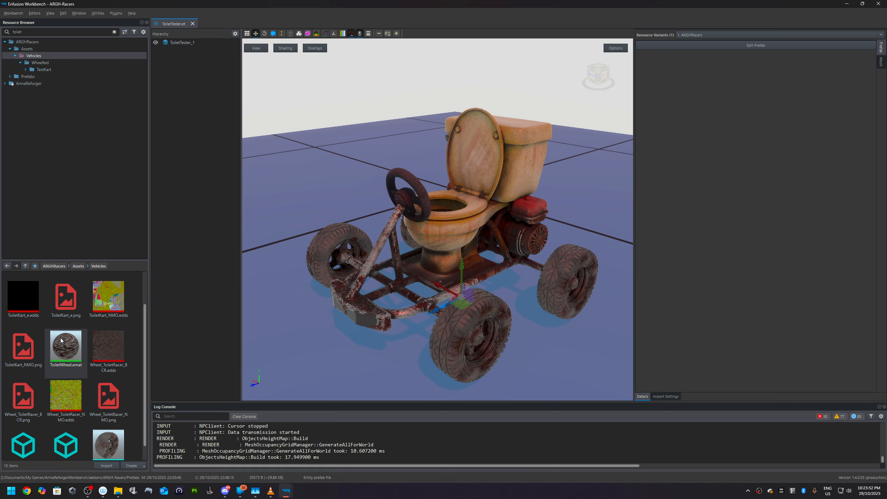
pyautogui.scroll(2, 63, 340)
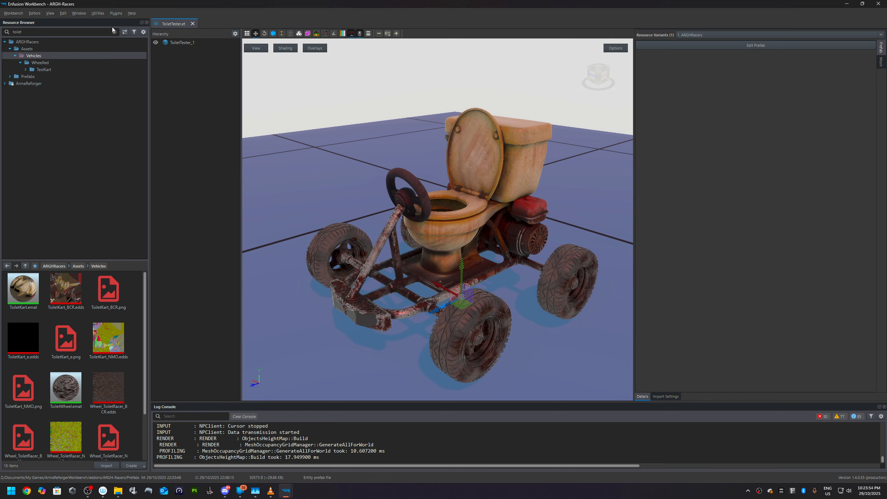
# Step: Clear the resource search and open SampleCarARGH-Rigged.xob from the TestKart folder under Vehicles/Wheelled
pyautogui.click(114, 32)
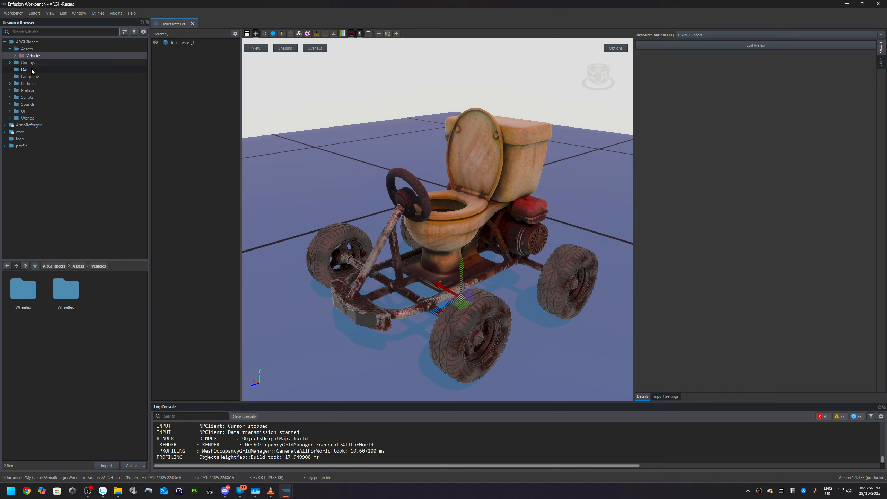
pyautogui.doubleClick(60, 306)
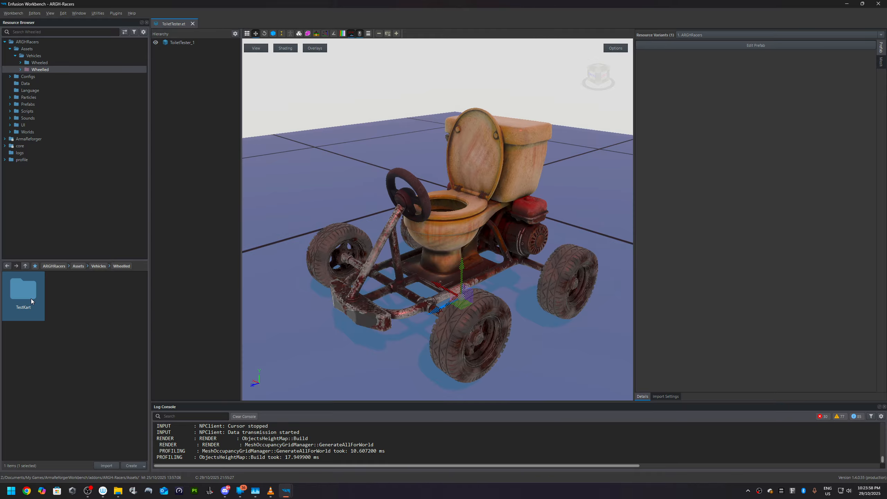
pyautogui.doubleClick(31, 298)
pyautogui.scroll(-1, 77, 350)
pyautogui.doubleClick(63, 428)
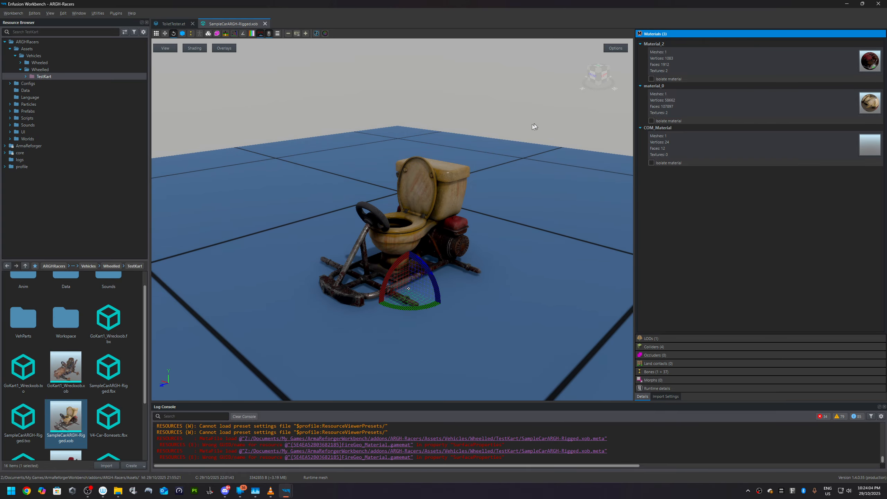
# Step: Check the import settings and bone hierarchy of SampleCarARGH-Rigged.xob, and close the model
pyautogui.click(664, 397)
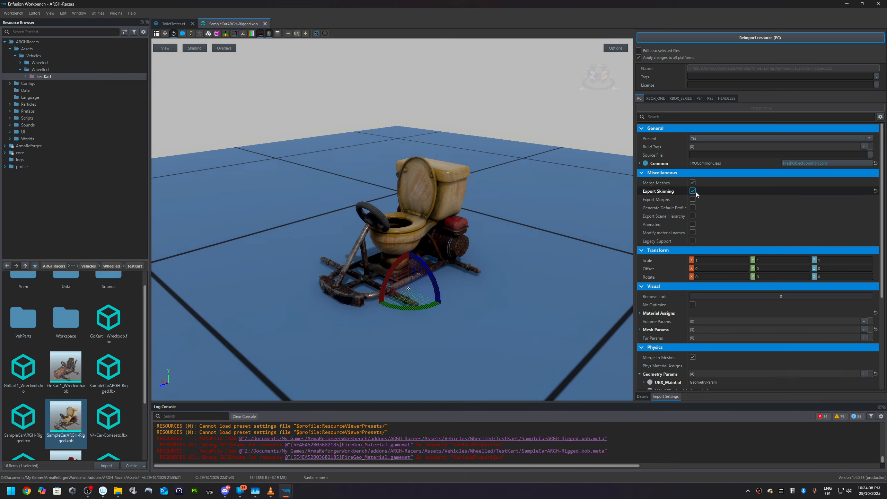
pyautogui.click(642, 397)
pyautogui.click(656, 372)
pyautogui.scroll(5, 548, 338)
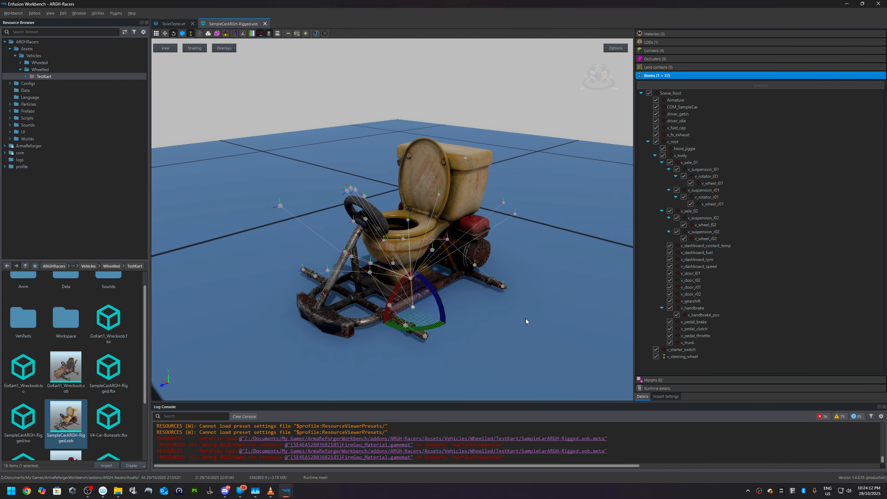
pyautogui.moveTo(534, 343); pyautogui.dragTo(486, 306, button='right')
pyautogui.middleClick(237, 26)
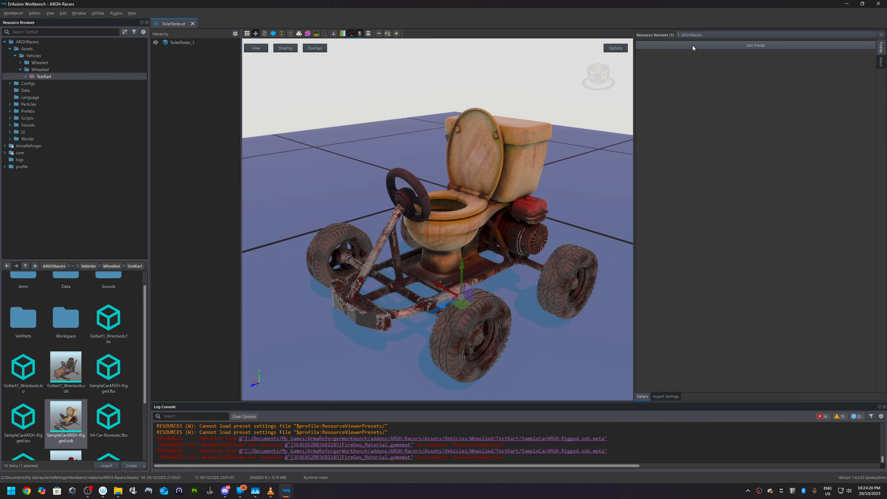
pyautogui.click(72, 372)
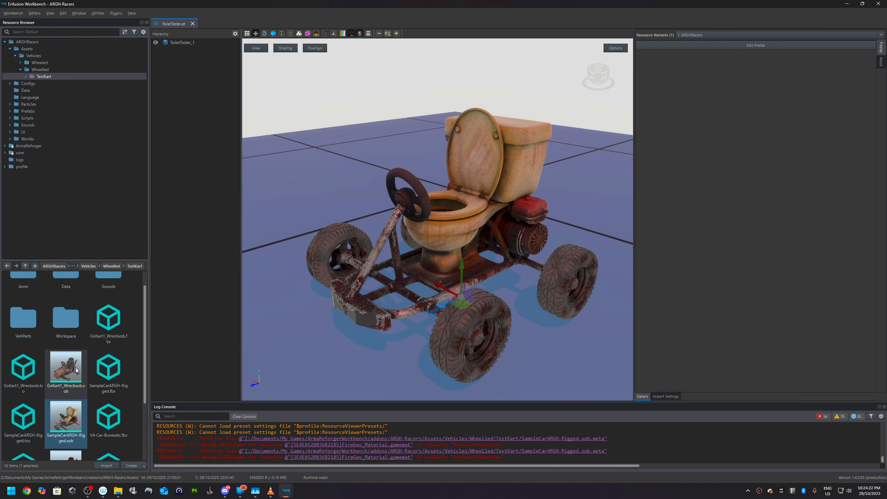
pyautogui.click(747, 45)
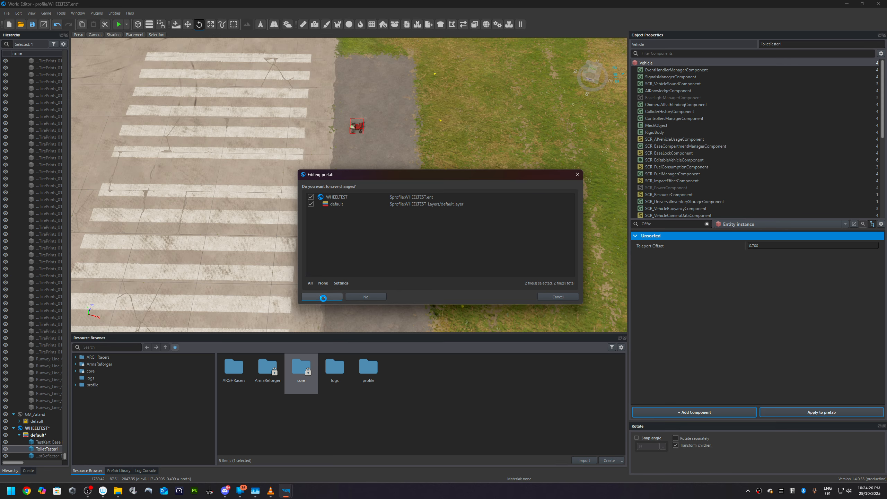
pyautogui.click(551, 297)
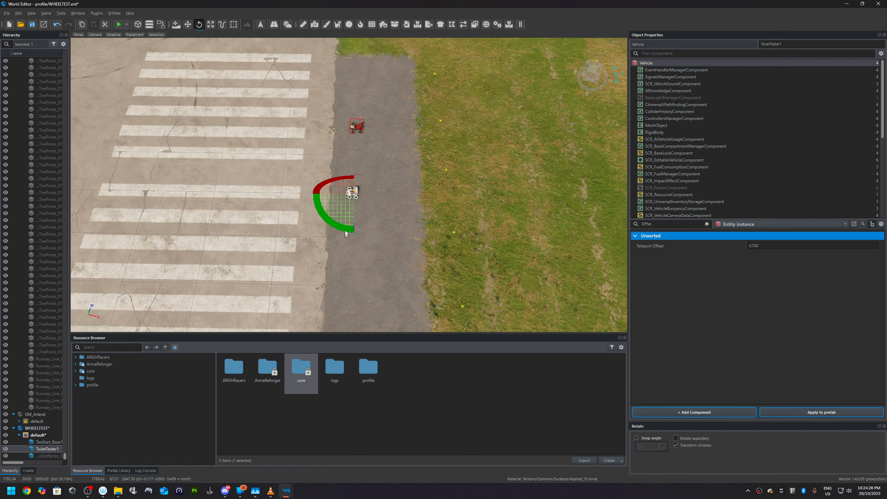
# Step: Filter the vehicle's components by "base" and select the pilot compartment's passenger position offset in SCR_BaseCompartmentManagerComponent
pyautogui.click(679, 53)
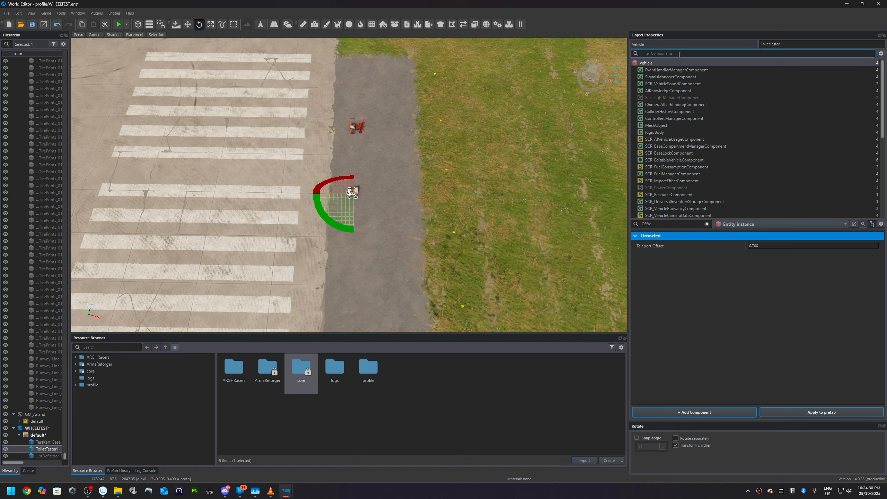
pyautogui.write('base')
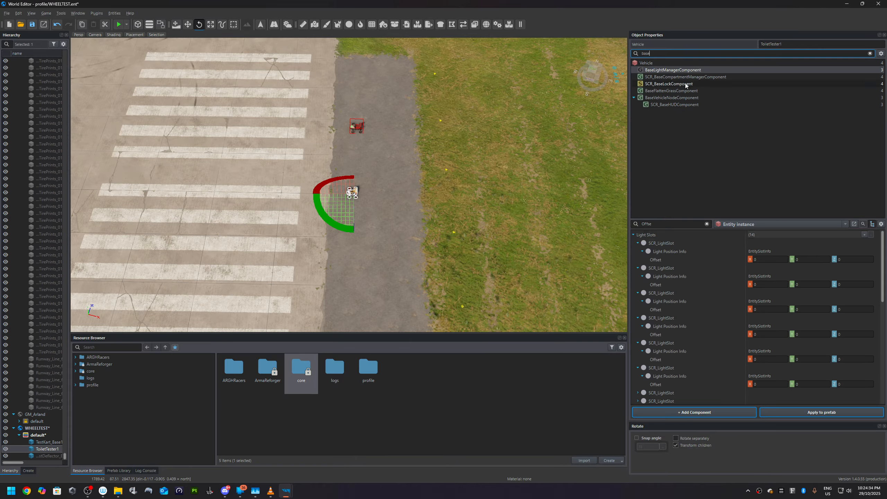
pyautogui.click(695, 77)
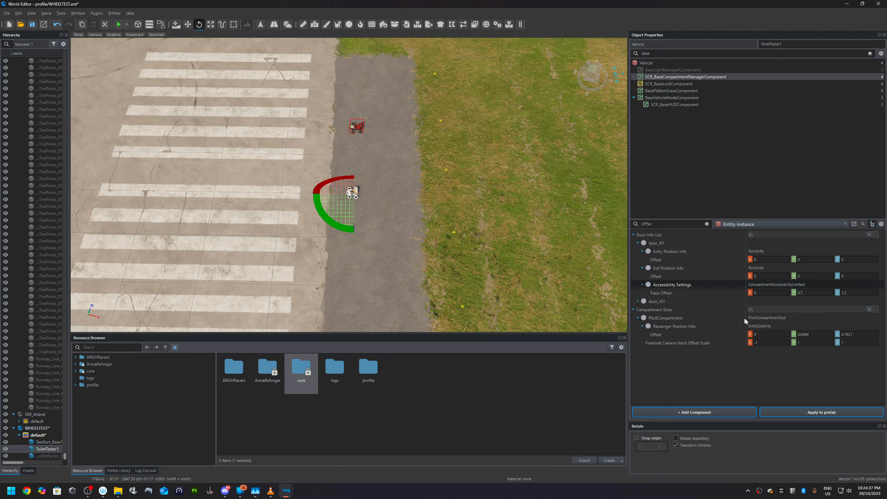
pyautogui.click(803, 334)
pyautogui.scroll(8, 360, 245)
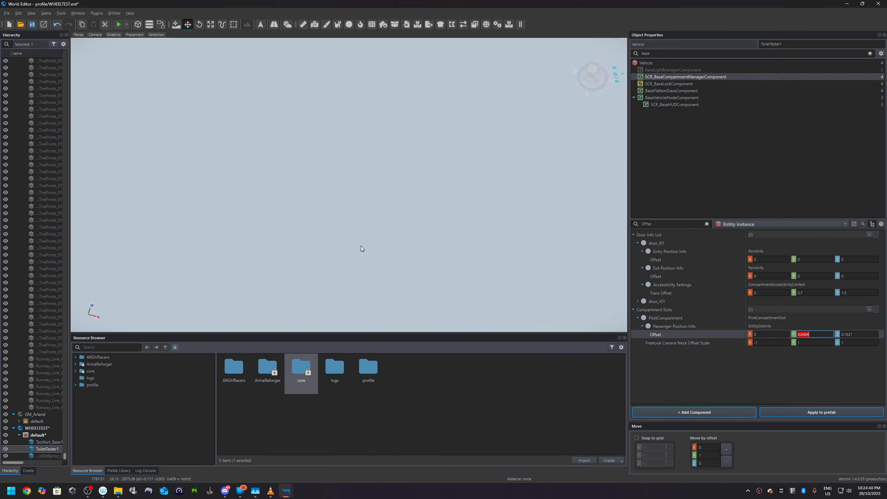
# Step: Cycle through the viewport's physics body display modes to examine the colliders around ToiletTester1
pyautogui.scroll(-3, 379, 275)
pyautogui.hotkey('ctrl', '3')
pyautogui.hotkey('ctrl', '3')
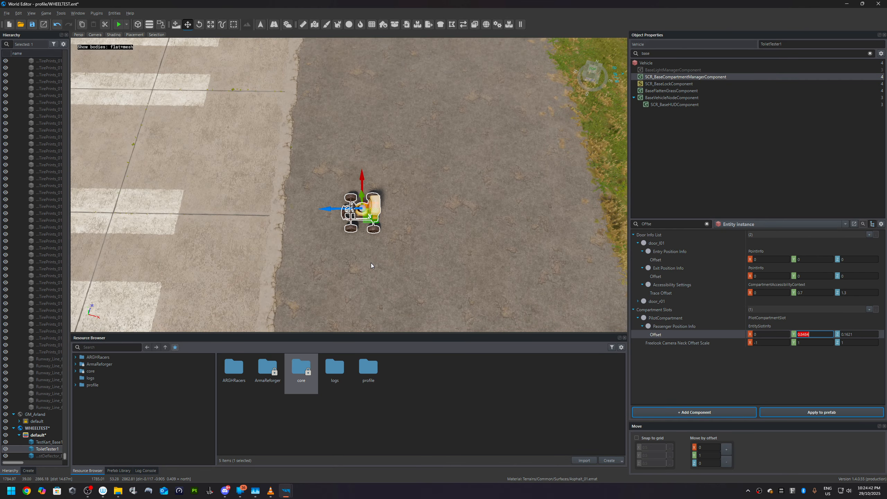
pyautogui.hotkey('ctrl', '3')
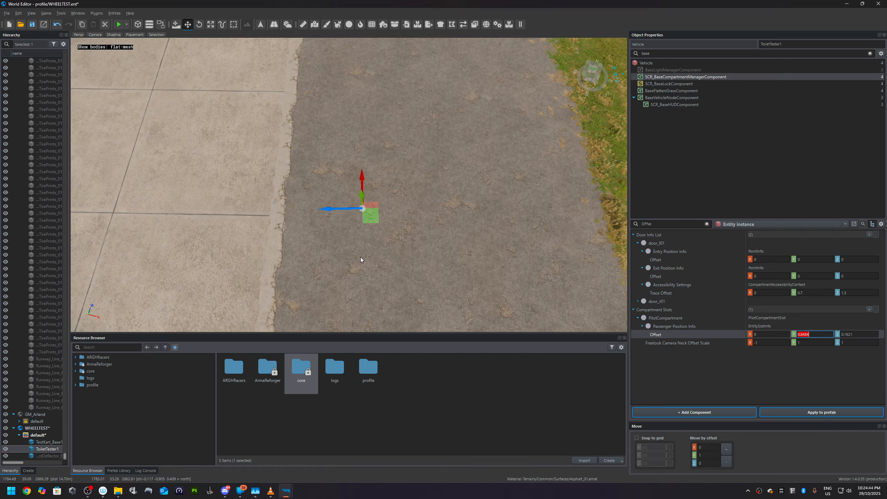
pyautogui.hotkey('ctrl', '3')
pyautogui.moveTo(361, 257); pyautogui.dragTo(392, 180, button='middle')
pyautogui.scroll(3, 392, 180)
pyautogui.scroll(-3, 392, 180)
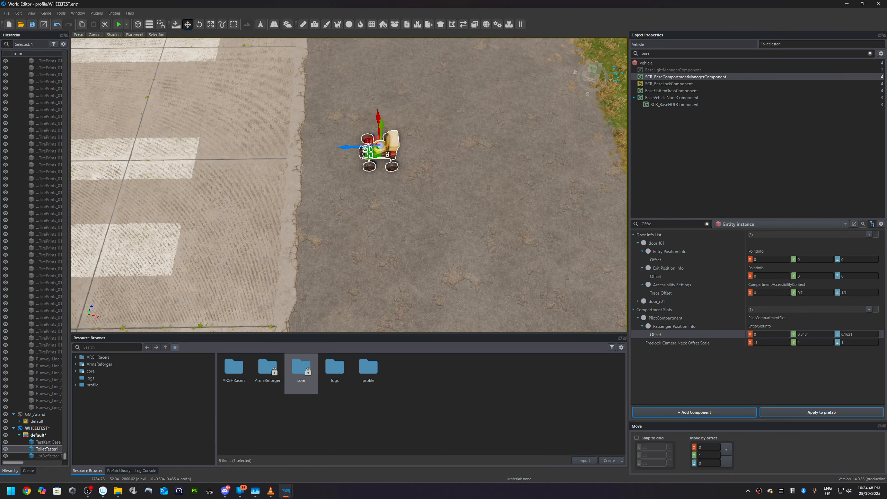
# Step: Lower the pilot compartment's passenger position on ToiletTester1 to an offset of about 0.65 in Y and 0.09 in Z
pyautogui.scroll(5, 387, 154)
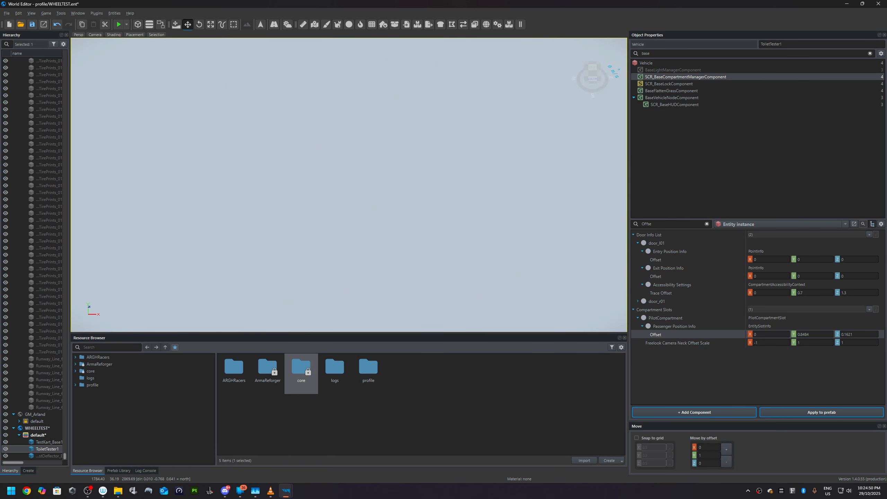
pyautogui.scroll(-3, 387, 154)
pyautogui.scroll(4, 387, 154)
pyautogui.moveTo(387, 154); pyautogui.dragTo(353, 131, button='right')
pyautogui.press('s')
pyautogui.press('d')
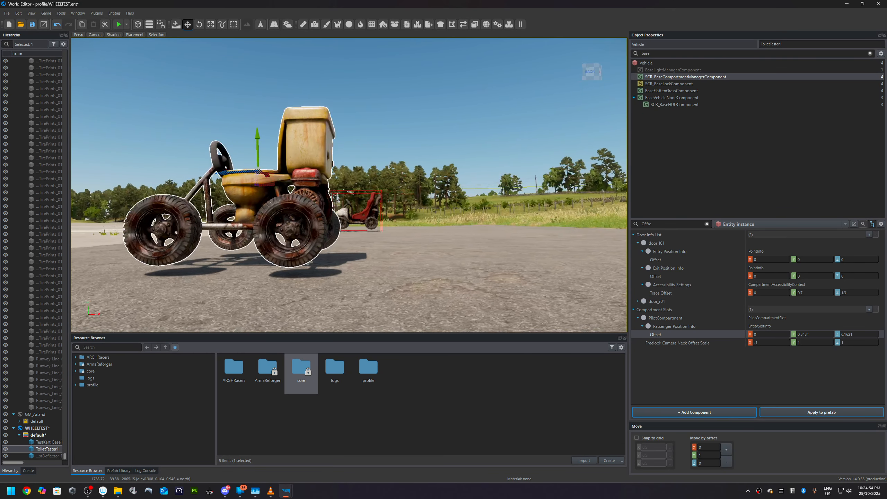
pyautogui.press('a')
pyautogui.moveTo(349, 59); pyautogui.dragTo(320, 57, button='right')
pyautogui.press('d')
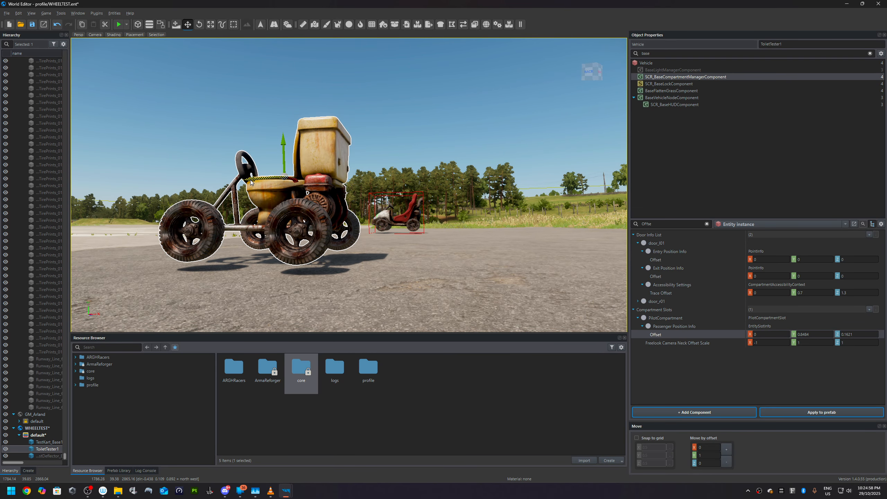
pyautogui.moveTo(281, 145); pyautogui.dragTo(283, 172)
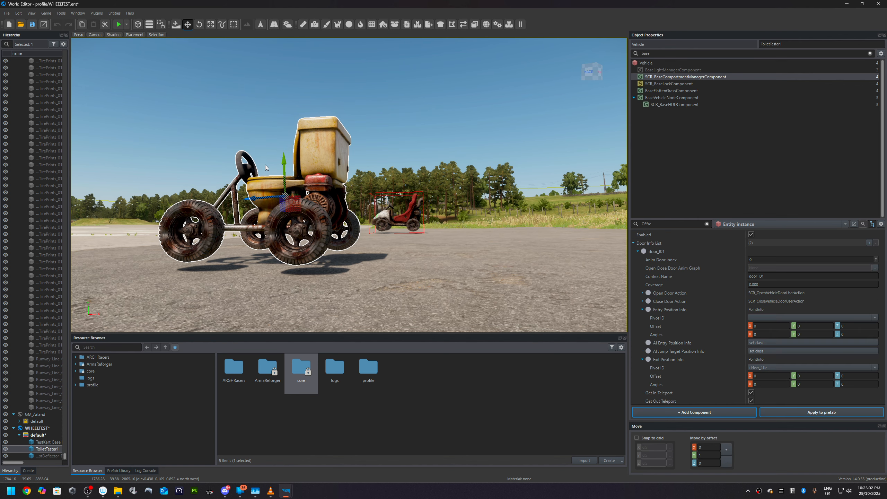
pyautogui.press('e')
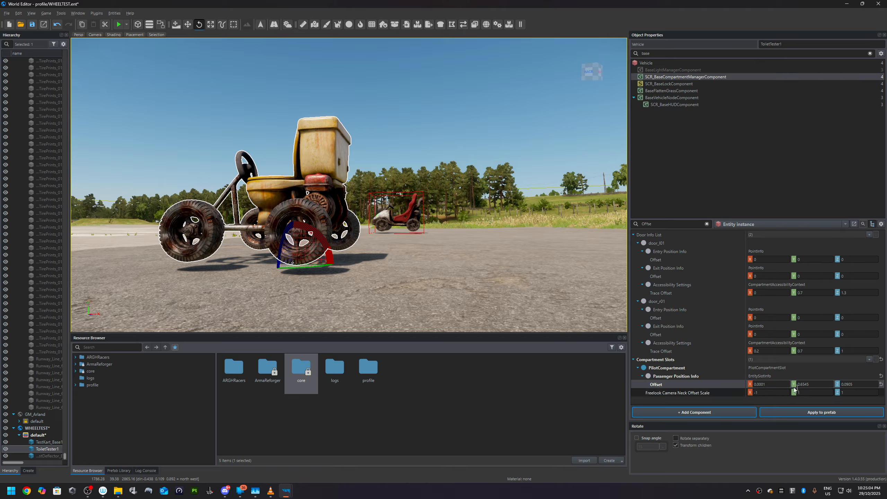
# Step: Undo the last lowering of the pilot compartment's passenger position and recheck its offset values
pyautogui.click(772, 383)
pyautogui.scroll(-5, 380, 241)
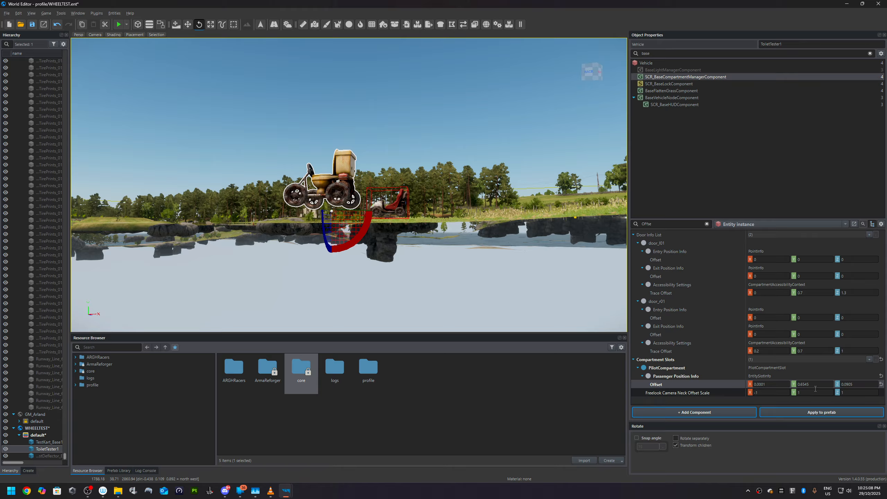
pyautogui.click(804, 384)
pyautogui.scroll(5, 444, 230)
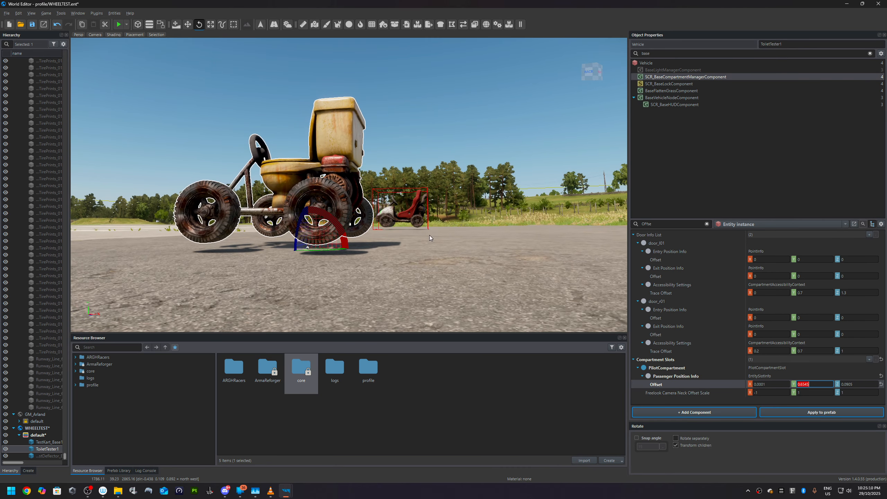
pyautogui.write('e')
pyautogui.hotkey('ctrl', 'z')
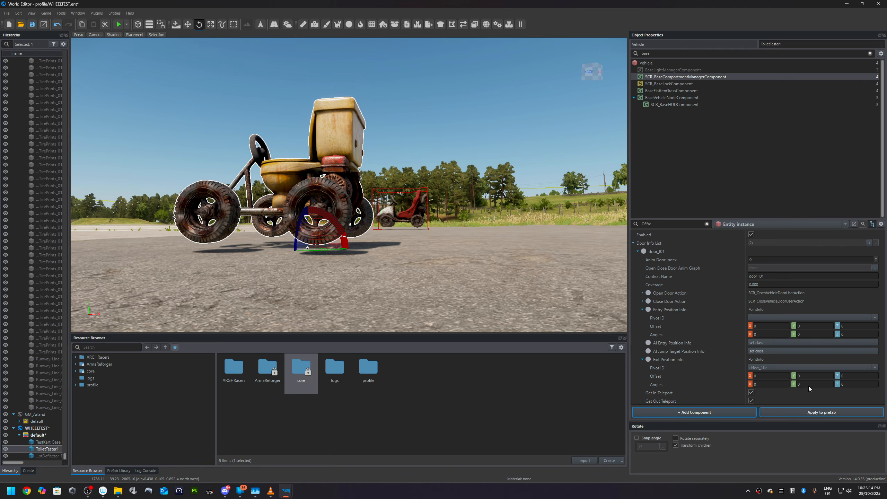
pyautogui.click(806, 385)
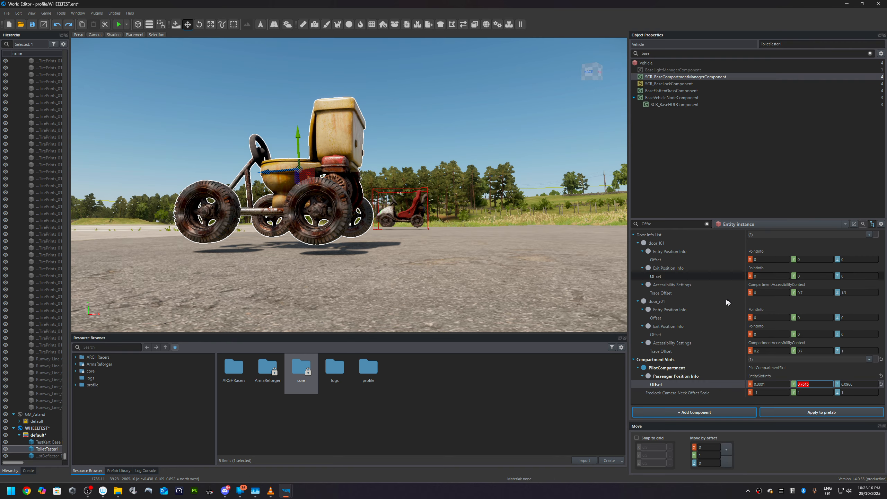
pyautogui.click(758, 392)
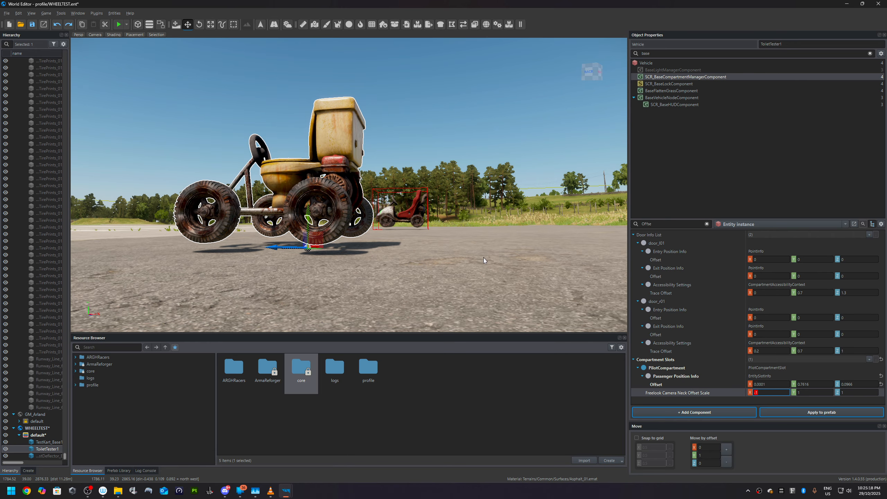
pyautogui.click(780, 383)
pyautogui.click(777, 389)
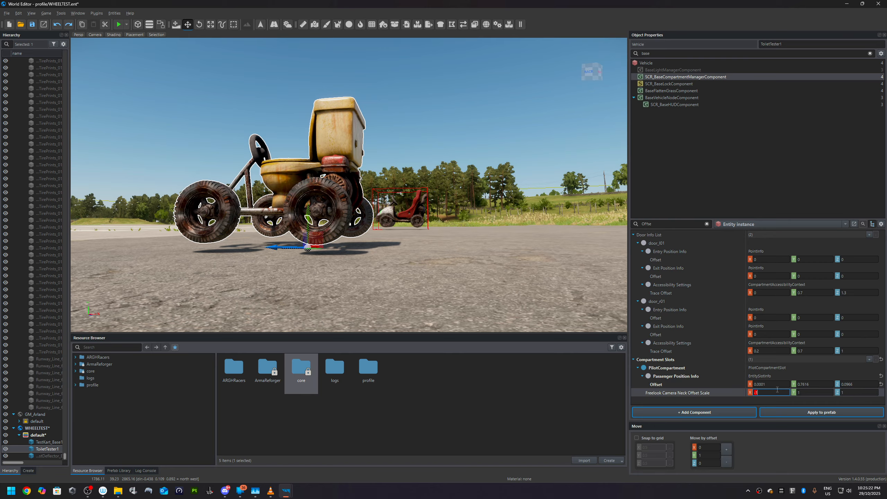